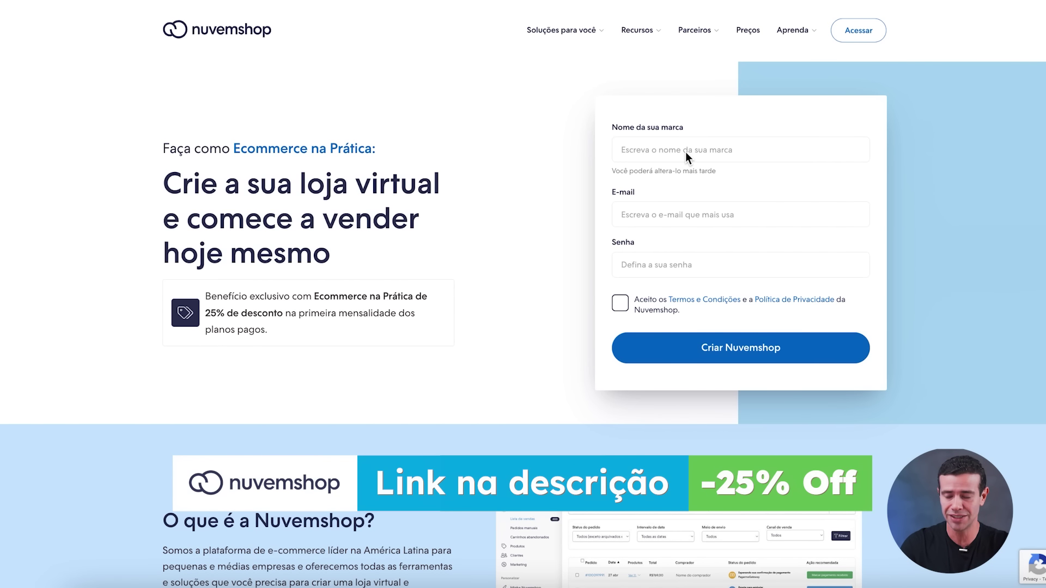
Step: Register the Nuvemshop store 'LOJA DO BRUNO' with e-mail and password, accepting the terms
left_click(685, 152)
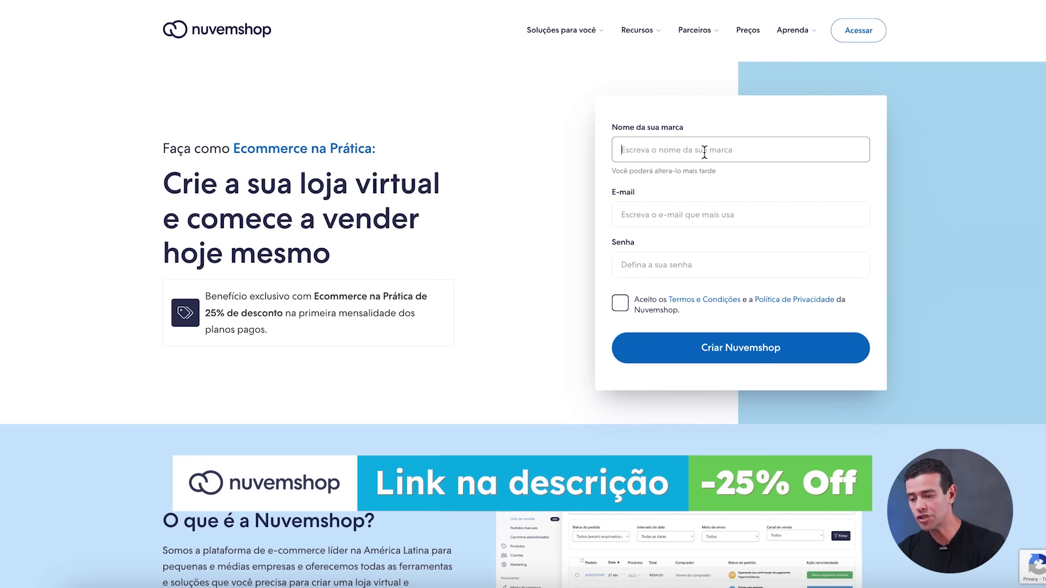
left_click(705, 153)
type("LOJA DO BRUNO")
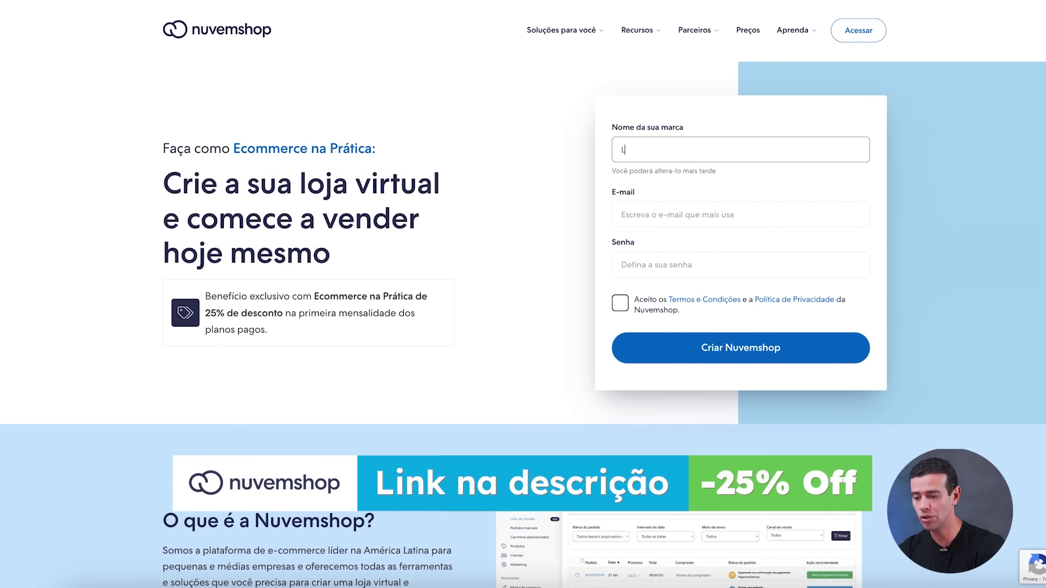
left_click(741, 214)
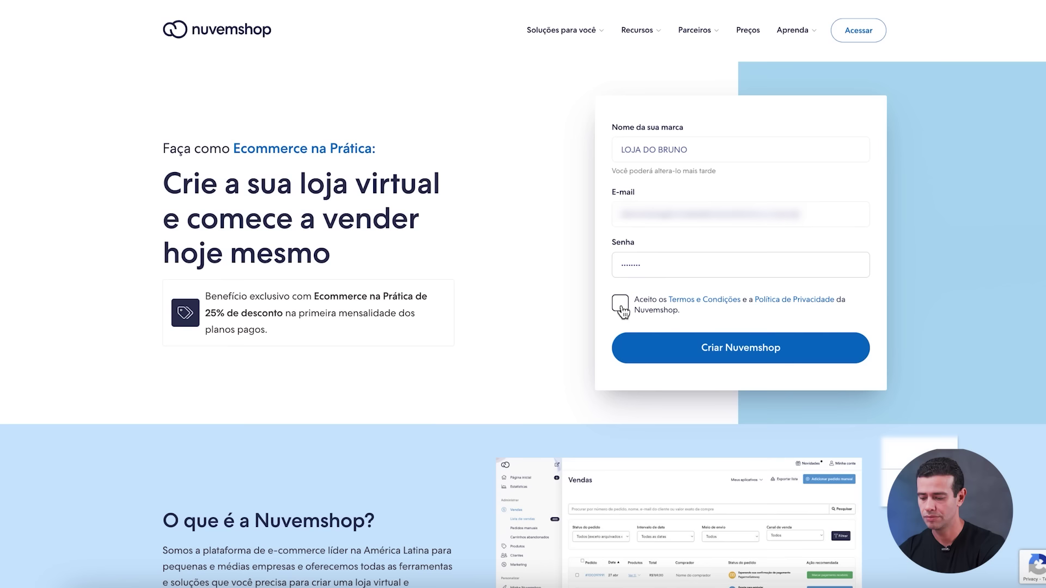
left_click(620, 303)
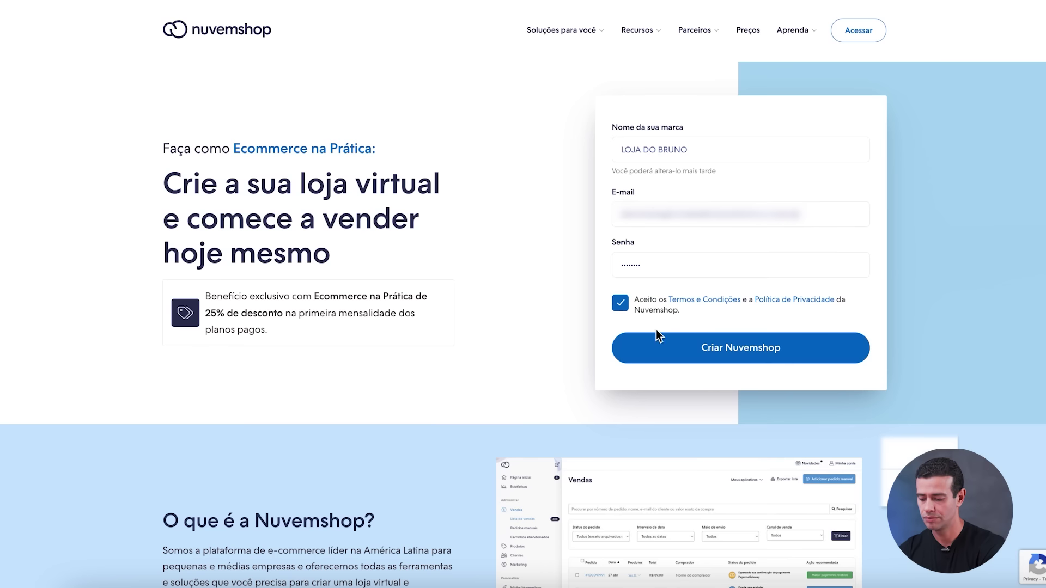
left_click(775, 353)
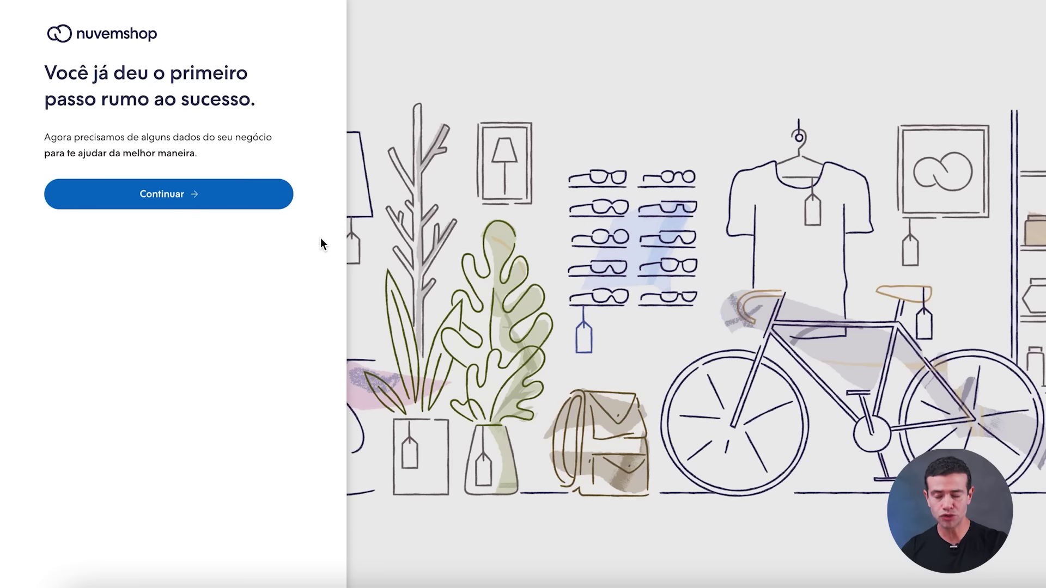
Step: Fill in the business details with a CPF document number and create the store
left_click(200, 191)
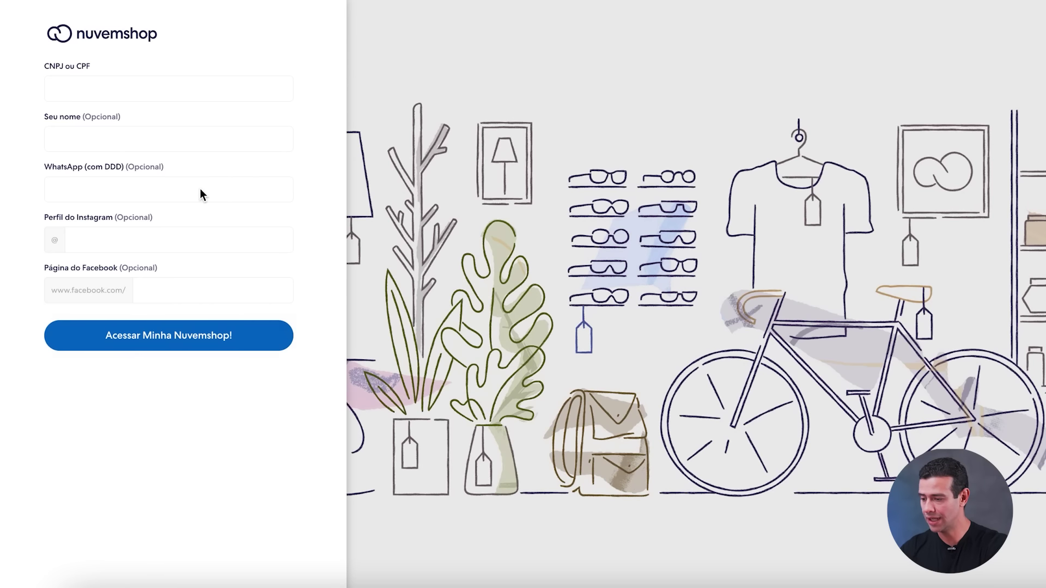
left_click(117, 97)
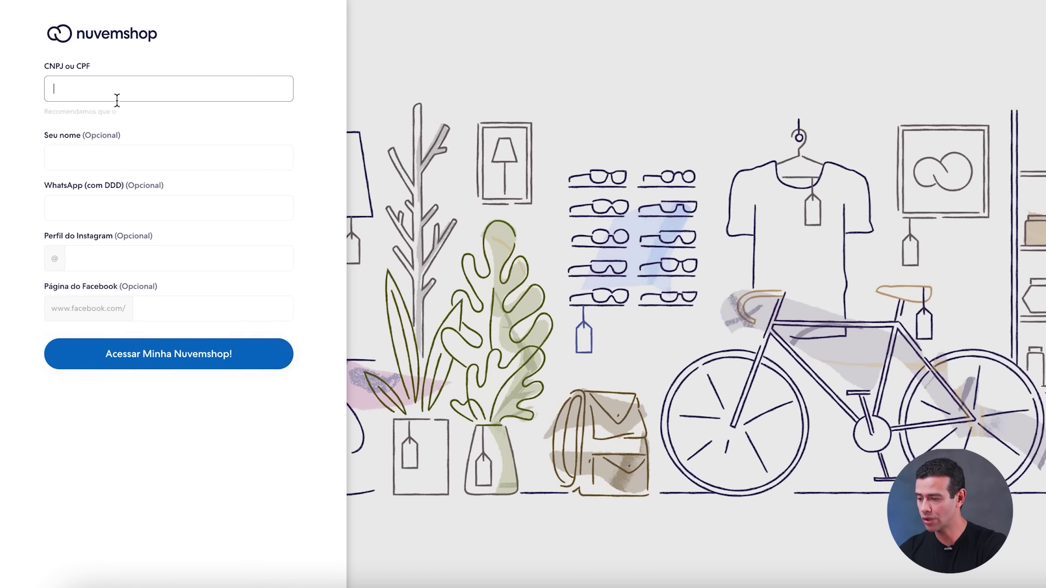
left_click(180, 431)
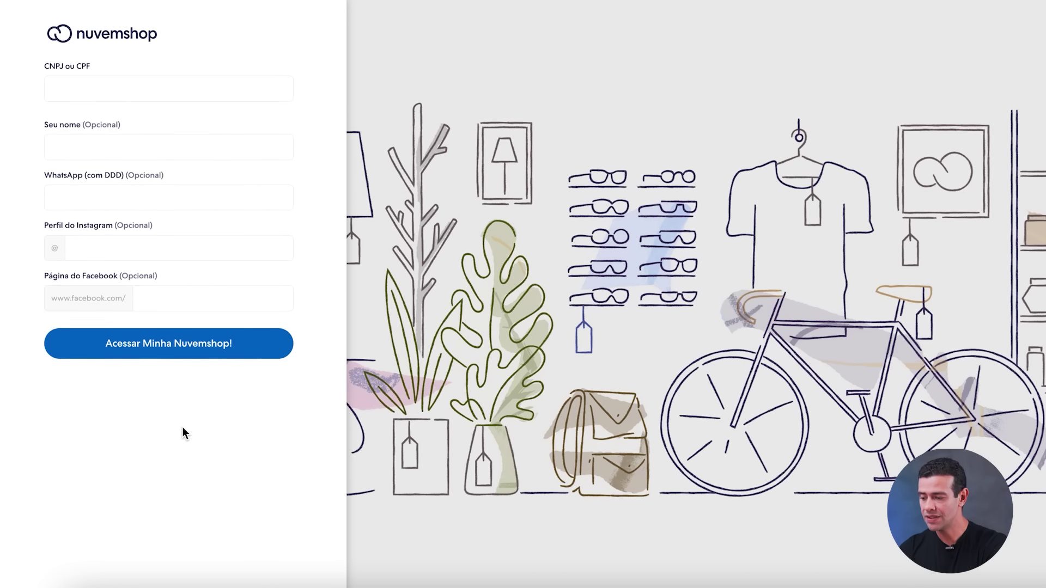
left_click(162, 352)
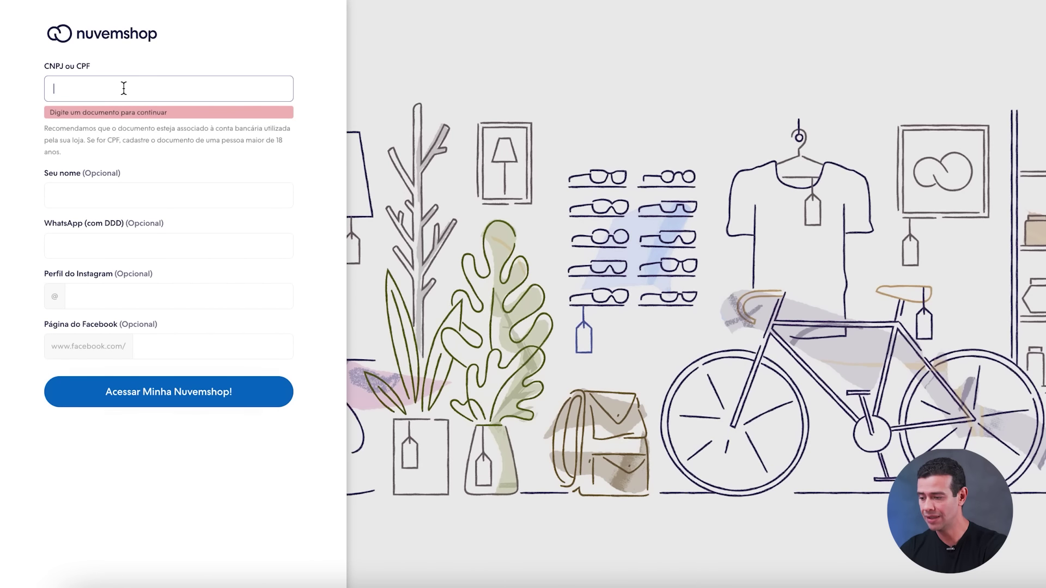
type("12345")
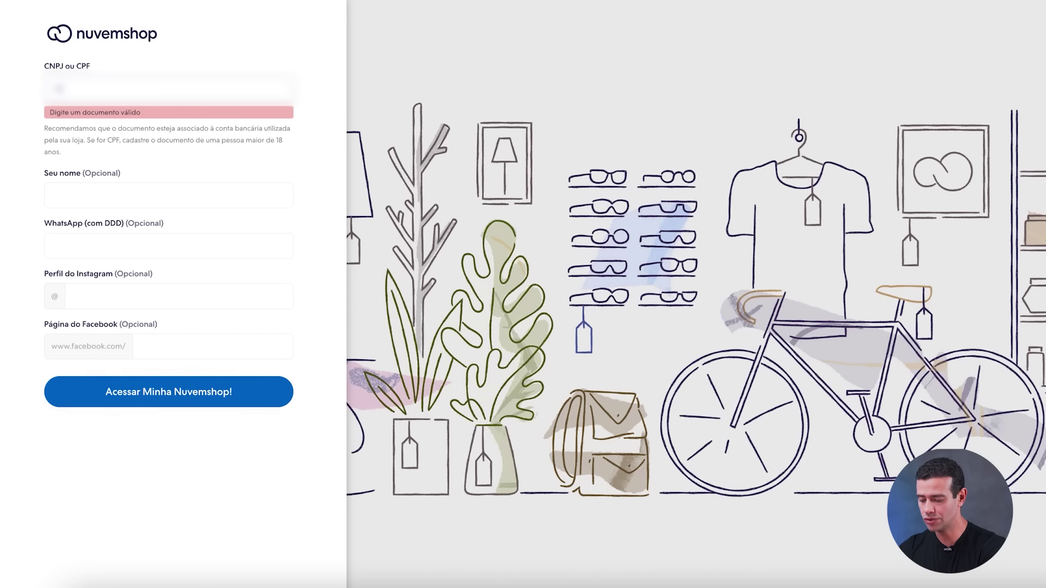
type("678901")
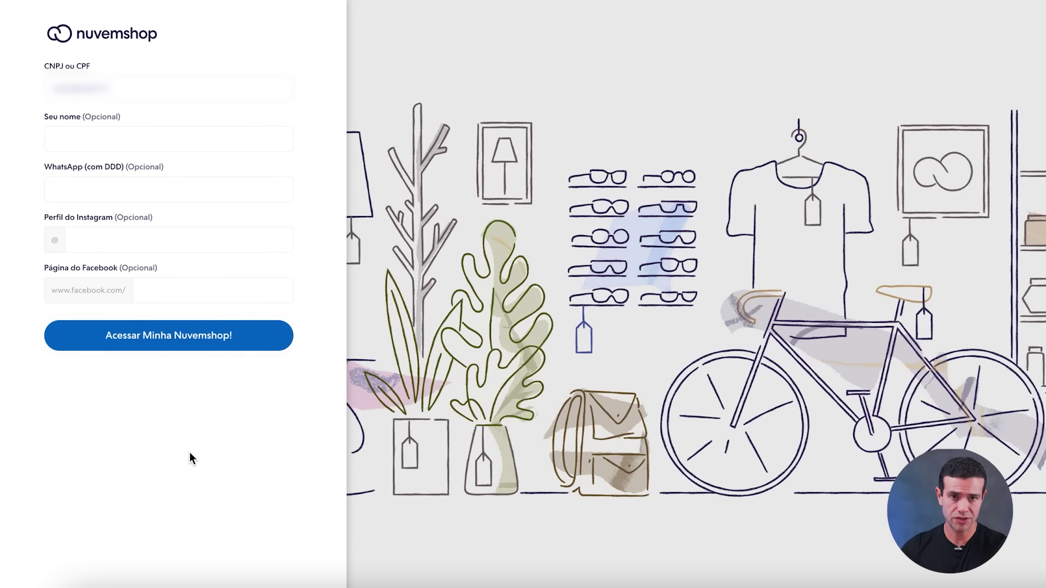
left_click(218, 335)
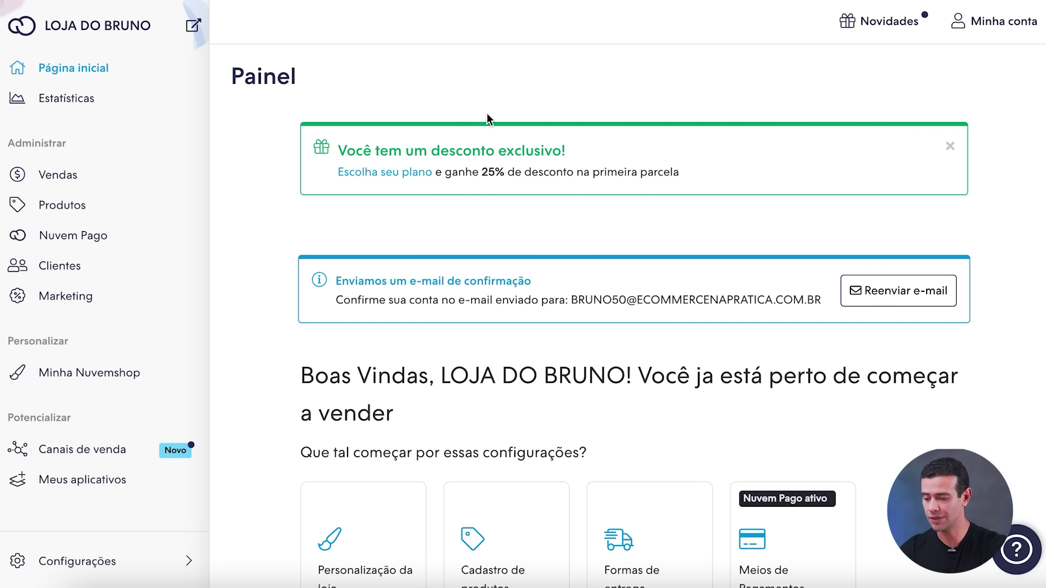
Step: Browse the Painel setup suggestions and choose the Meios de Pagamentos card
scroll(526, 259, "down", 15)
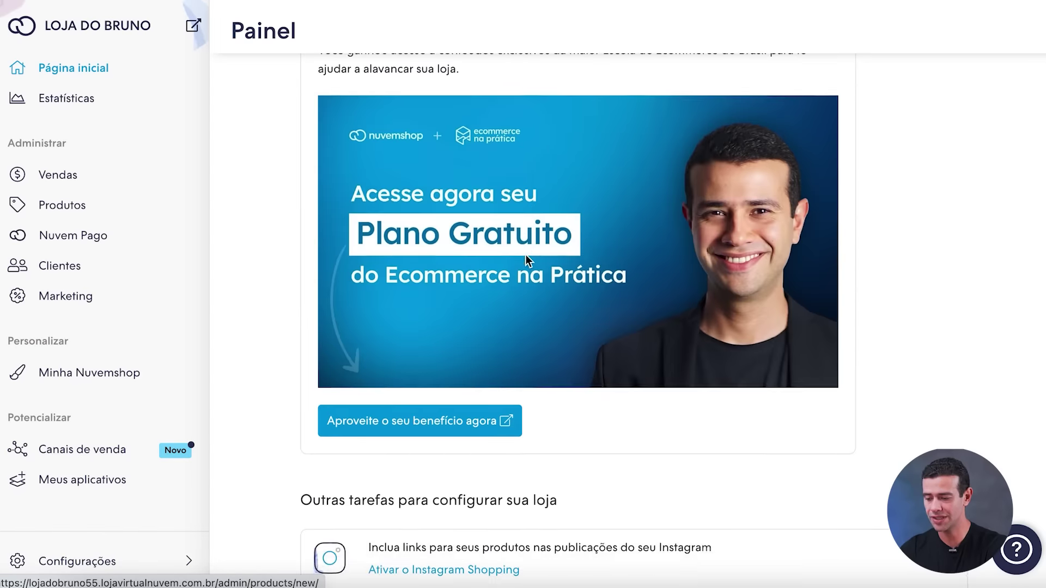
scroll(526, 256, "down", 2)
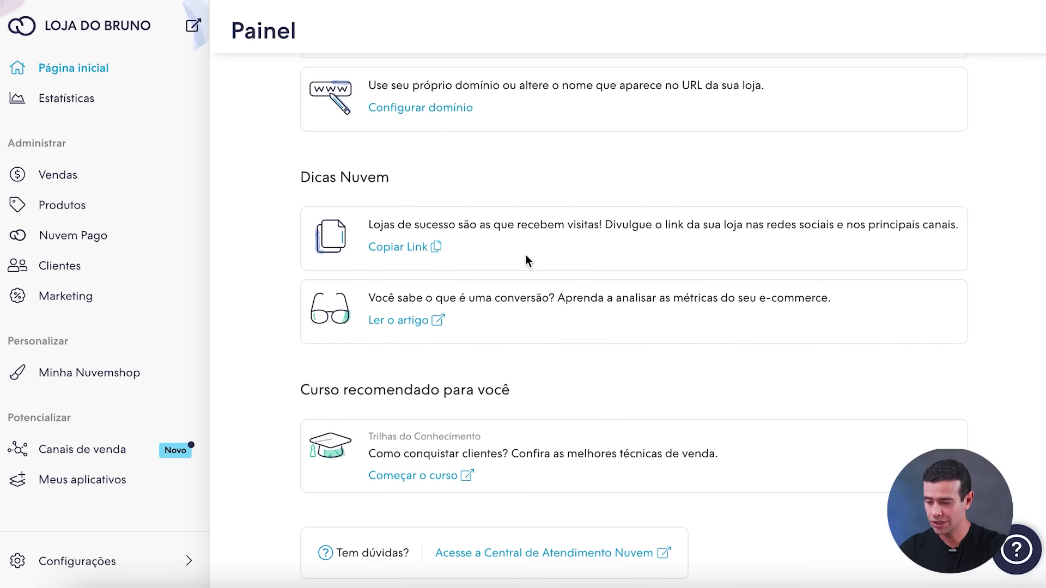
scroll(526, 256, "up", 20)
scroll(526, 260, "down", 10)
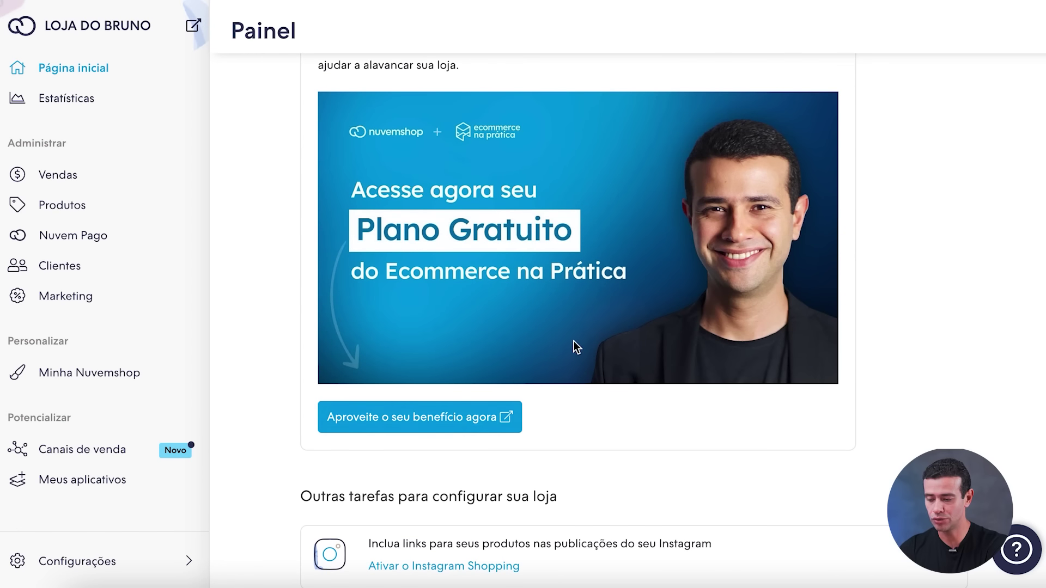
scroll(535, 380, "up", 10)
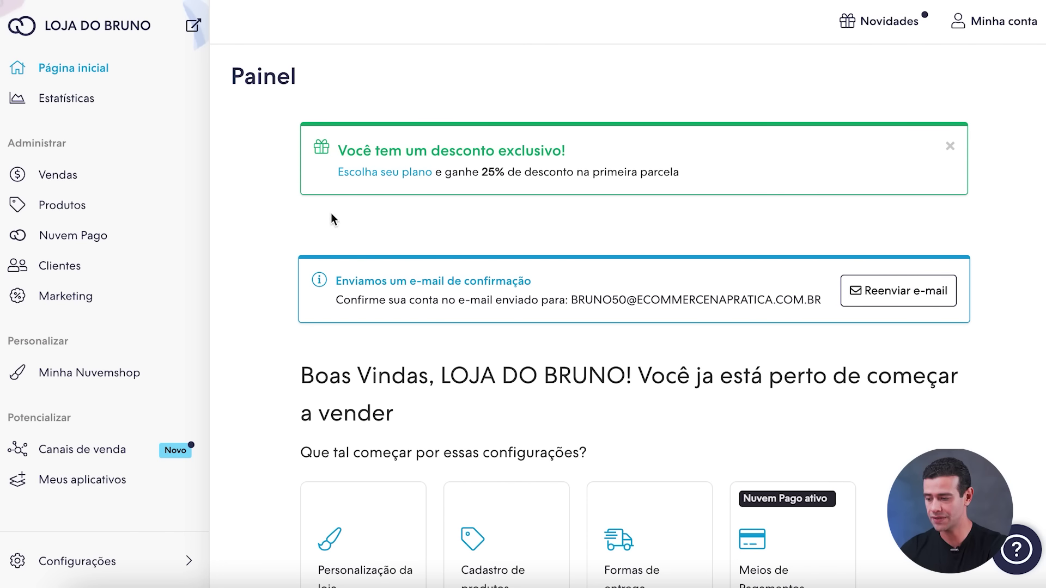
scroll(269, 293, "down", 2)
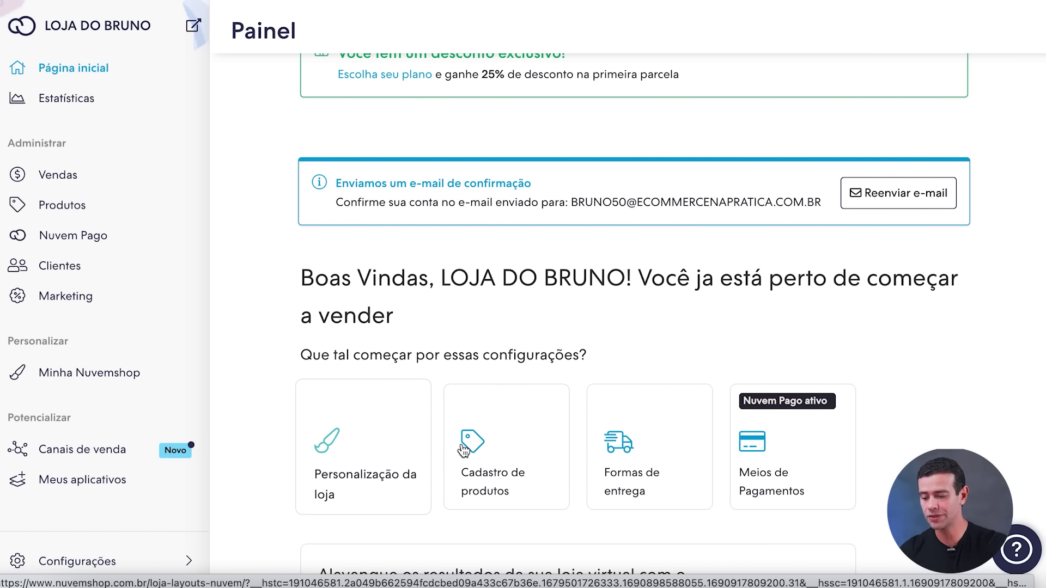
left_click(787, 462)
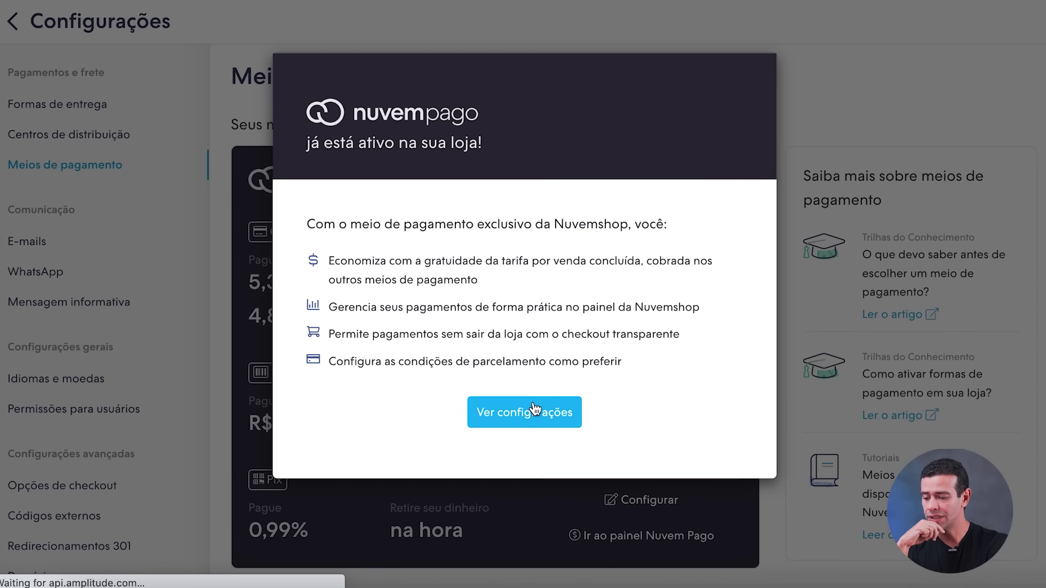
Step: Dismiss the Nuvem Pago notice and open Nuvem Pago's Configurar options
left_click(534, 418)
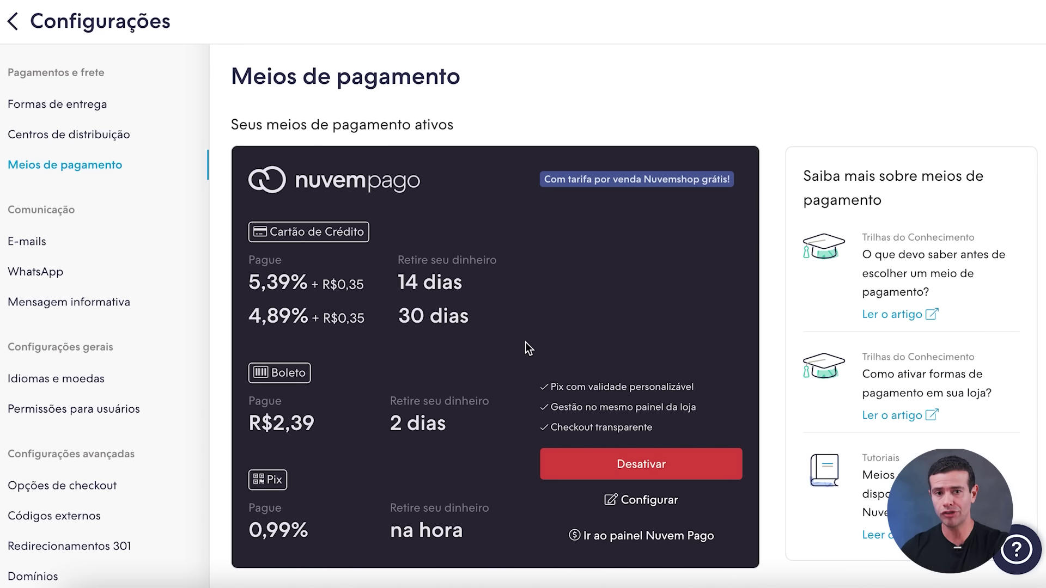
scroll(525, 342, "down", 2)
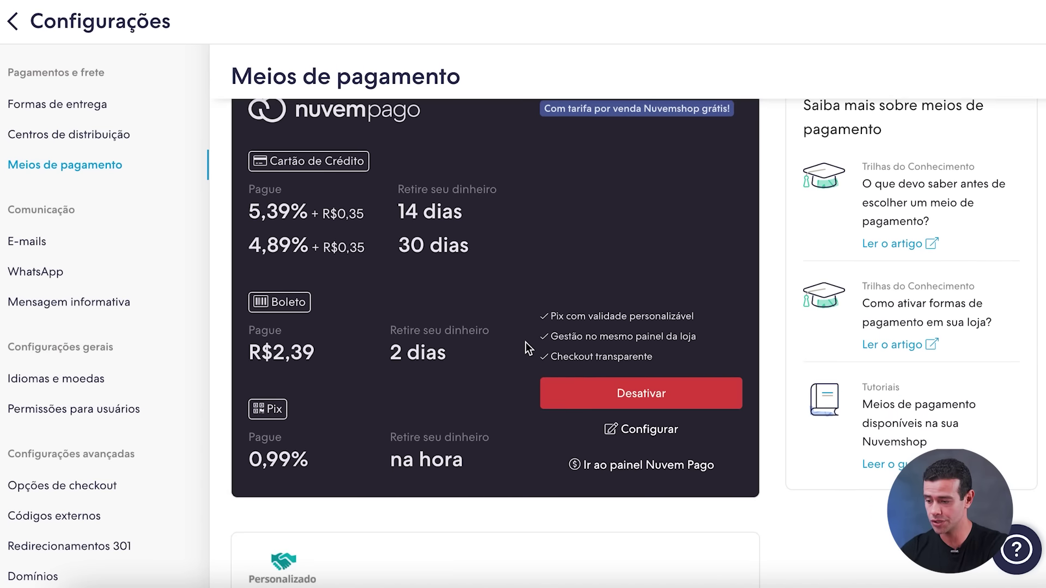
scroll(525, 342, "up", 1)
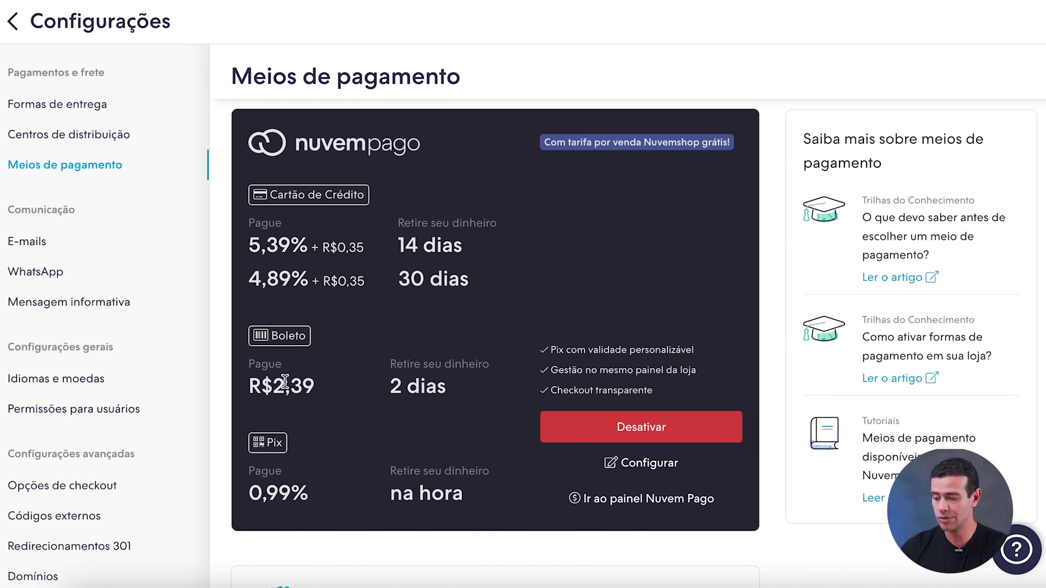
left_click(650, 464)
scroll(455, 391, "down", 15)
scroll(453, 385, "down", 1)
scroll(454, 384, "up", 12)
scroll(453, 385, "down", 12)
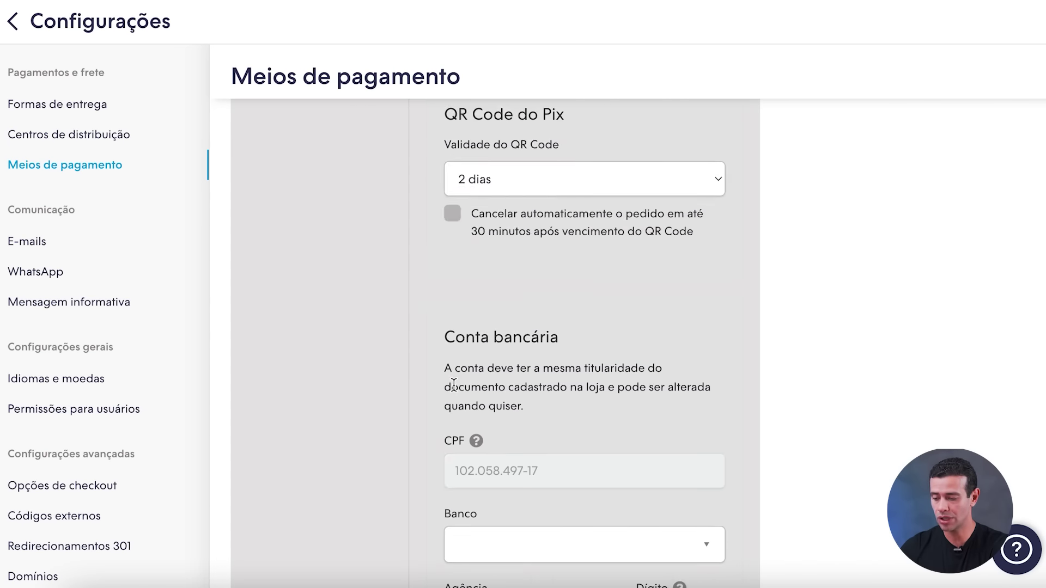
scroll(453, 385, "down", 11)
scroll(453, 390, "up", 5)
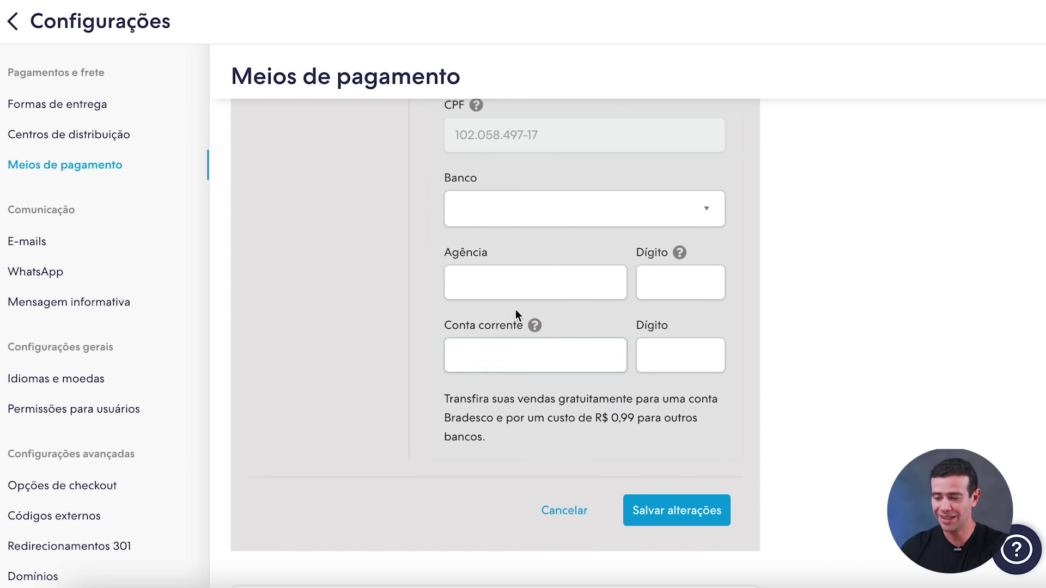
scroll(517, 304, "up", 8)
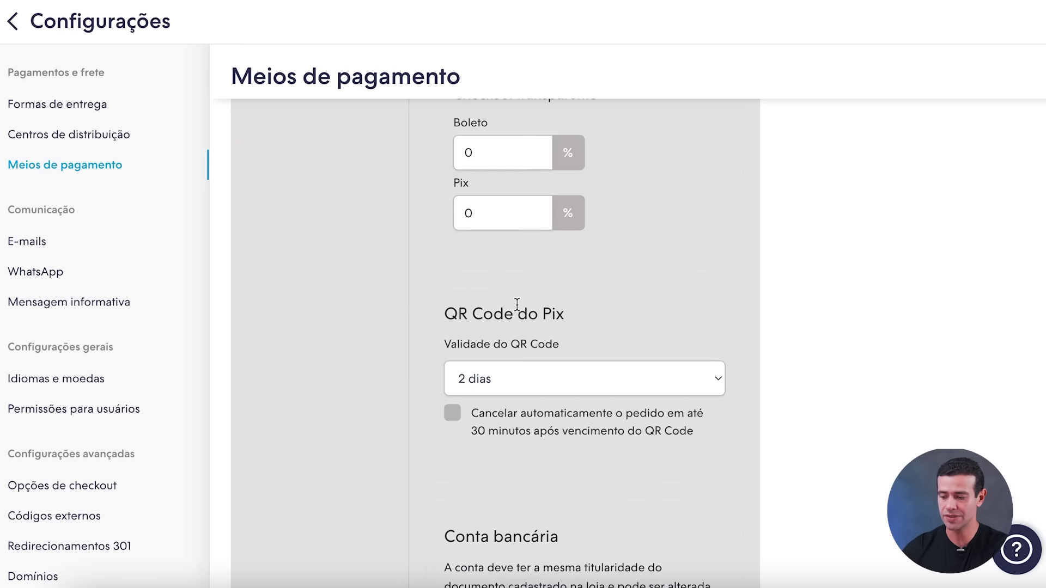
scroll(517, 304, "up", 5)
left_click(524, 397)
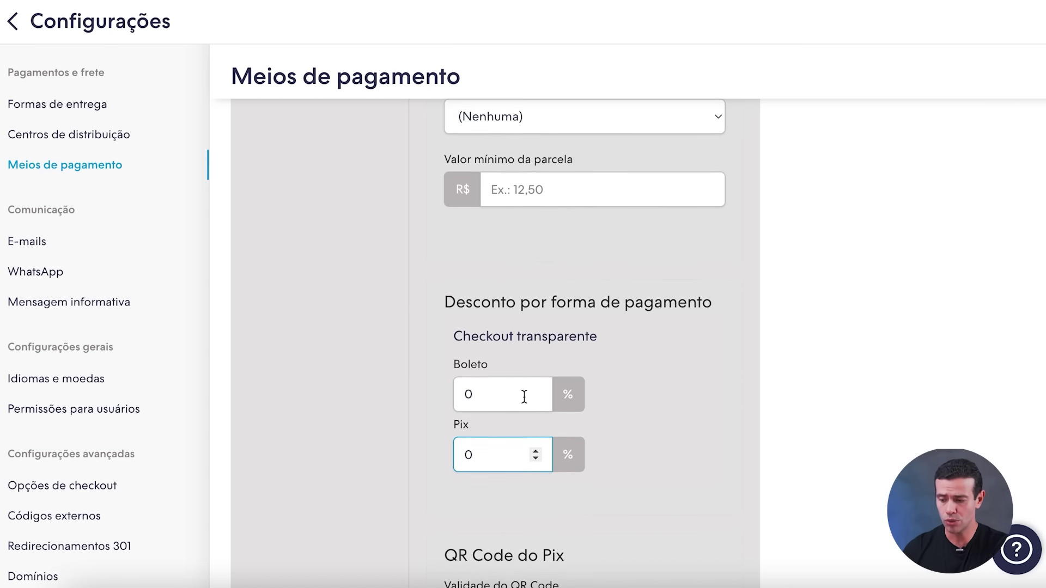
scroll(524, 397, "up", 7)
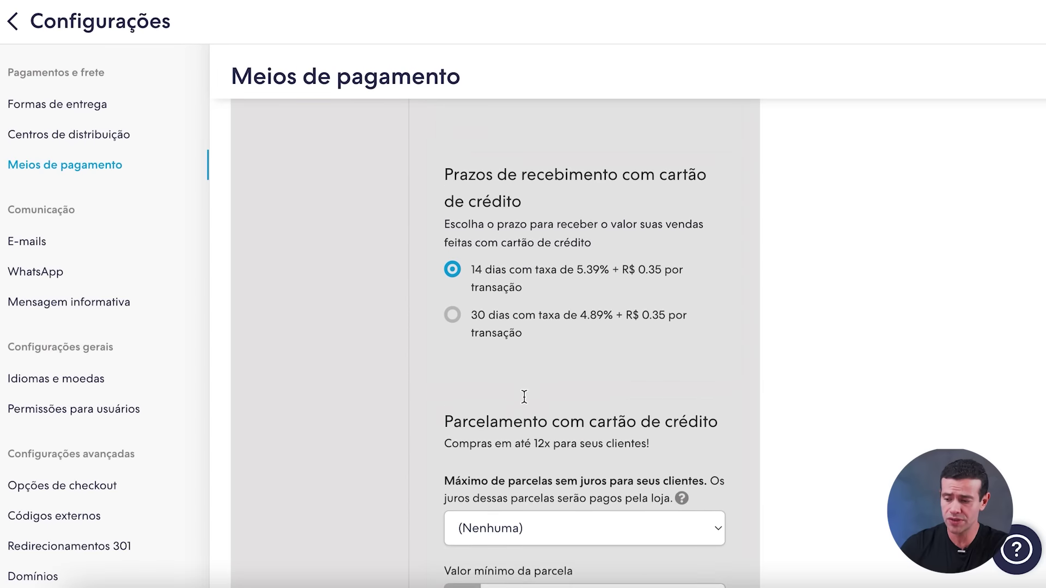
scroll(525, 397, "up", 1)
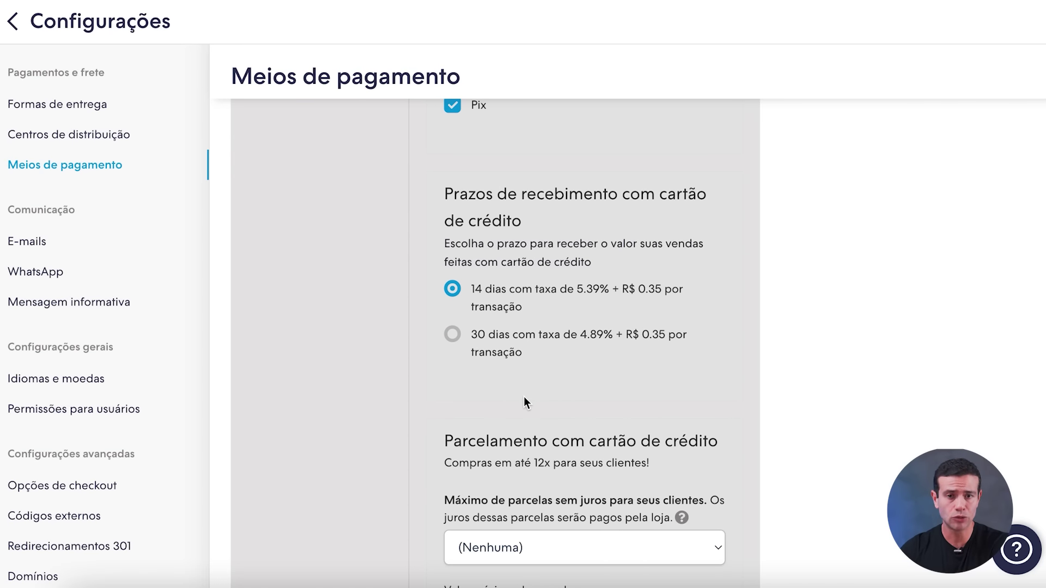
scroll(524, 397, "up", 14)
scroll(524, 396, "down", 12)
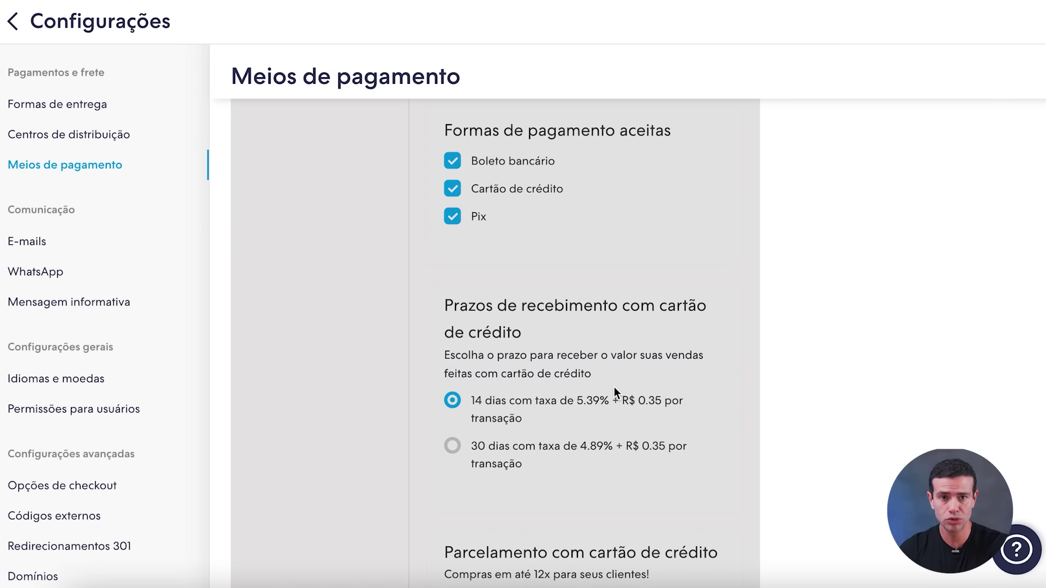
scroll(614, 388, "down", 15)
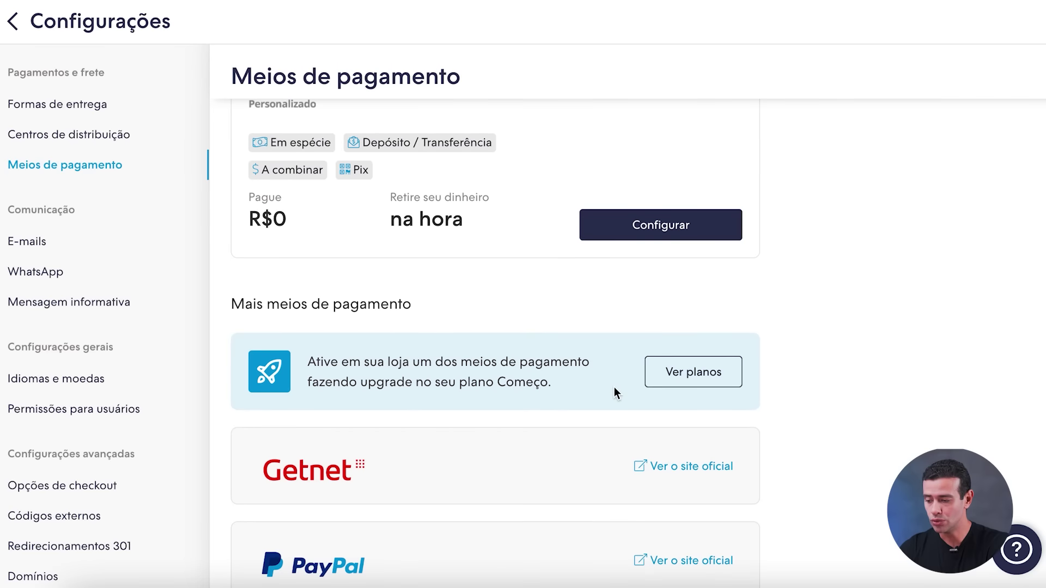
scroll(615, 391, "up", 2)
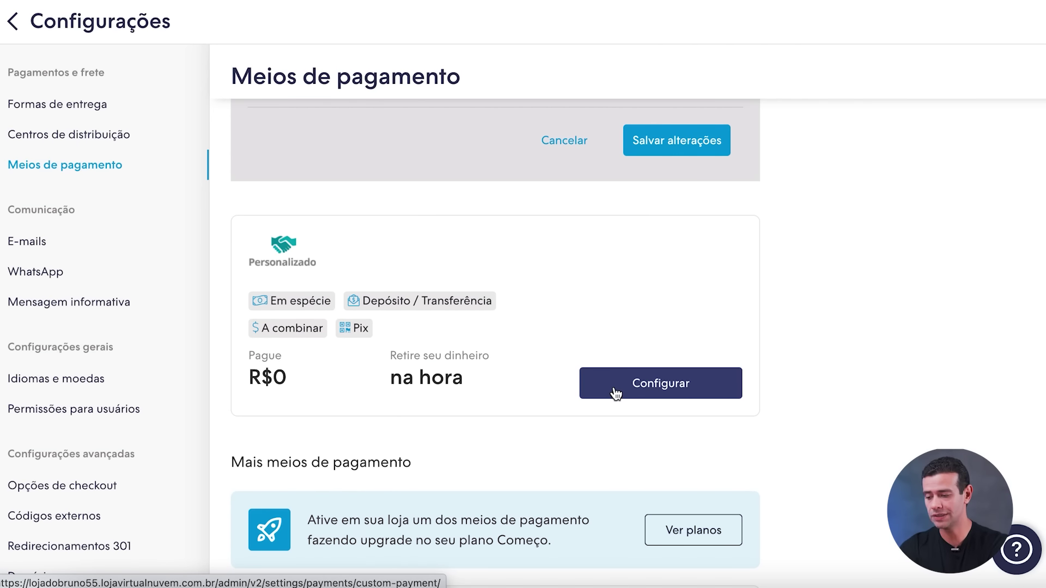
scroll(616, 393, "down", 6)
scroll(614, 387, "down", 1)
scroll(676, 388, "down", 2)
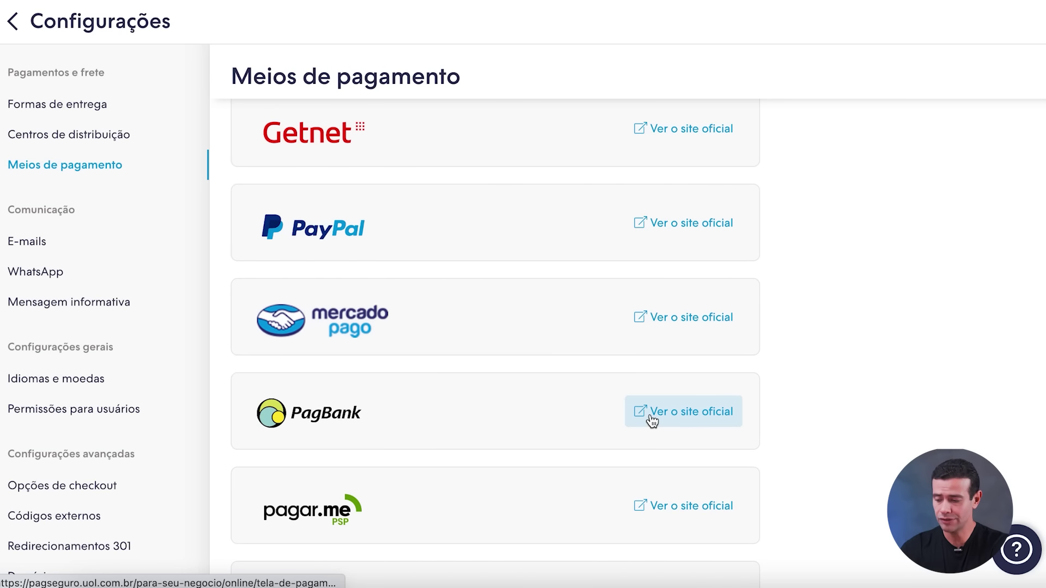
scroll(652, 420, "down", 3)
scroll(652, 421, "up", 15)
scroll(652, 419, "up", 8)
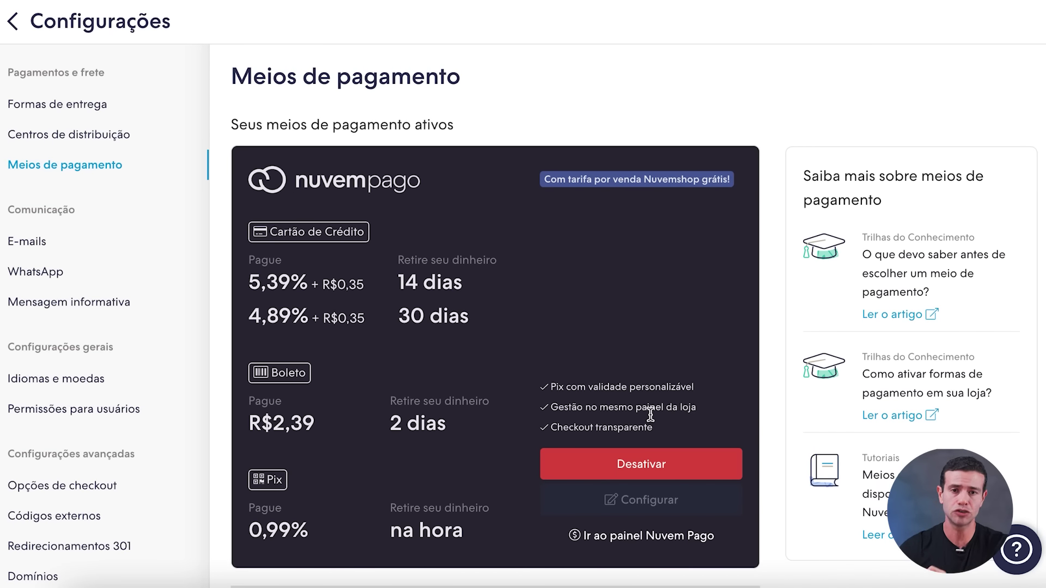
scroll(668, 556, "down", 1)
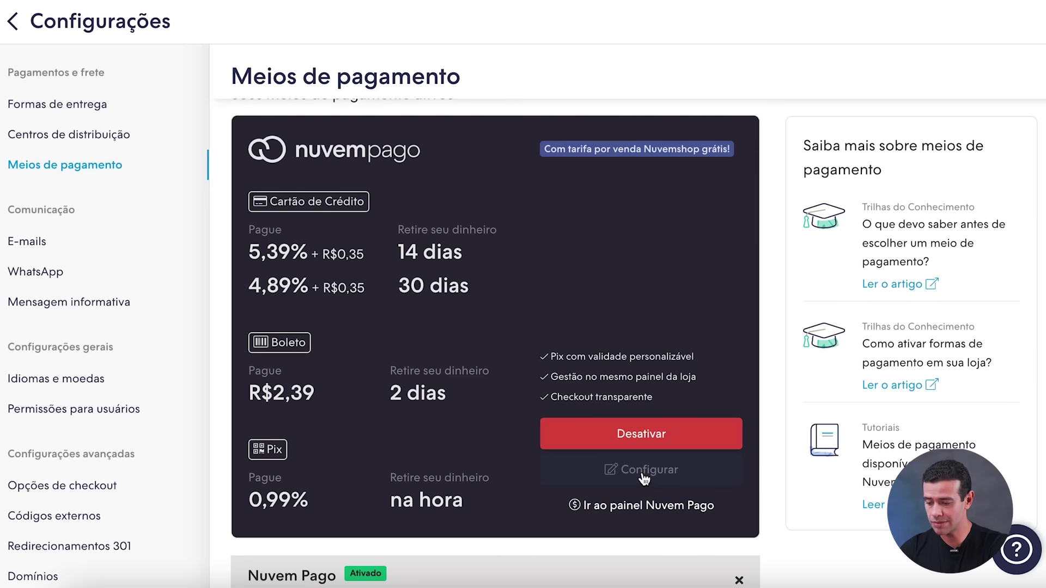
Step: Define the main distribution center 'Casa' with its CEP, then continue to activating shipping methods
left_click(90, 105)
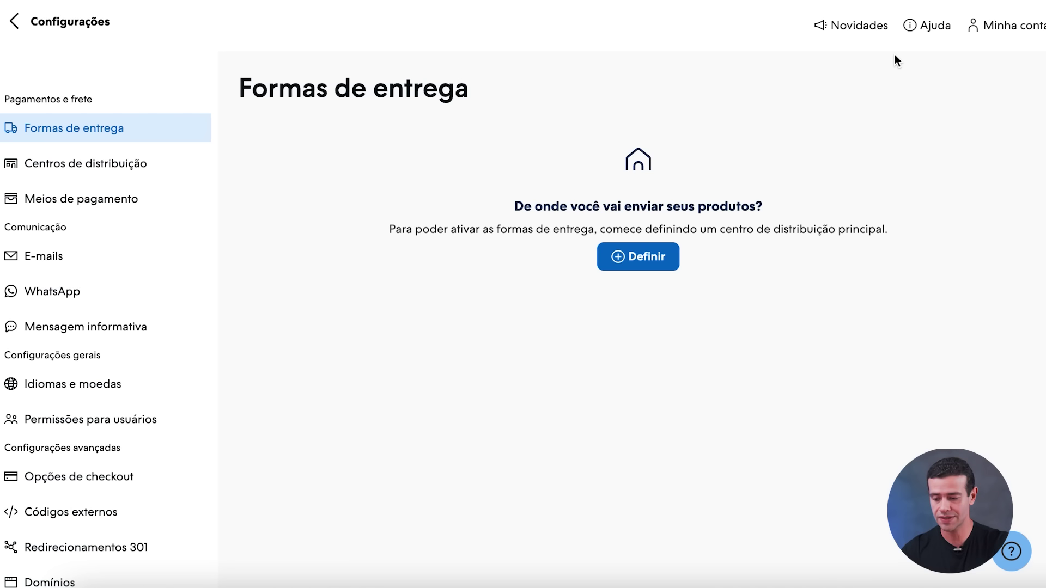
left_click(623, 254)
left_click(449, 208)
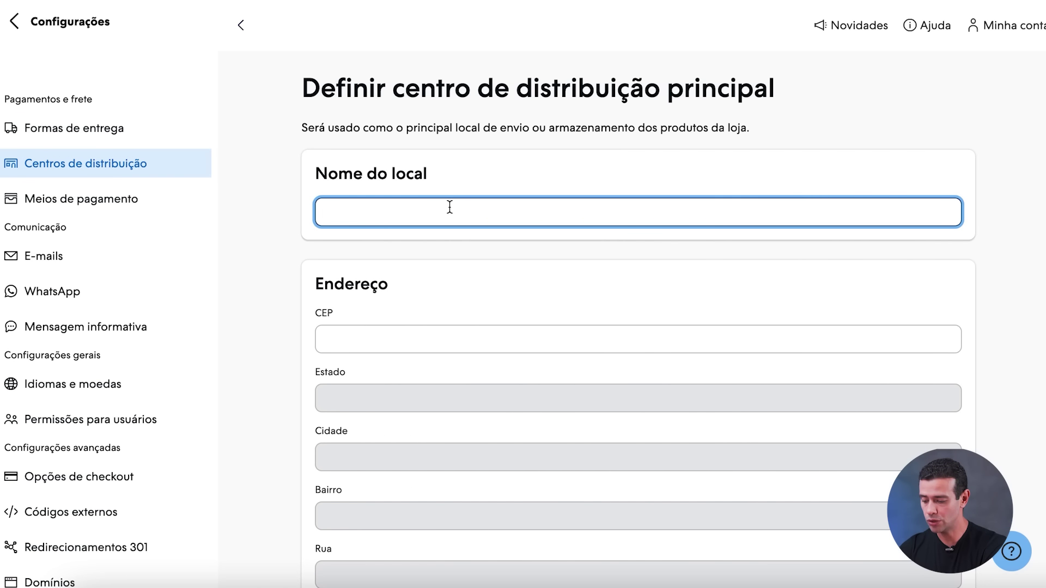
type("Casa")
key("Tab")
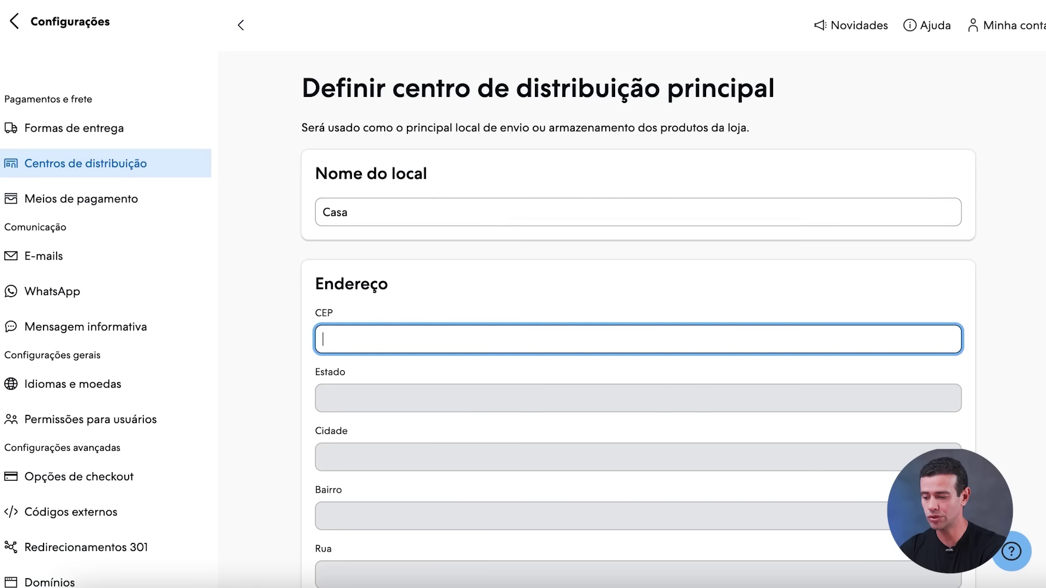
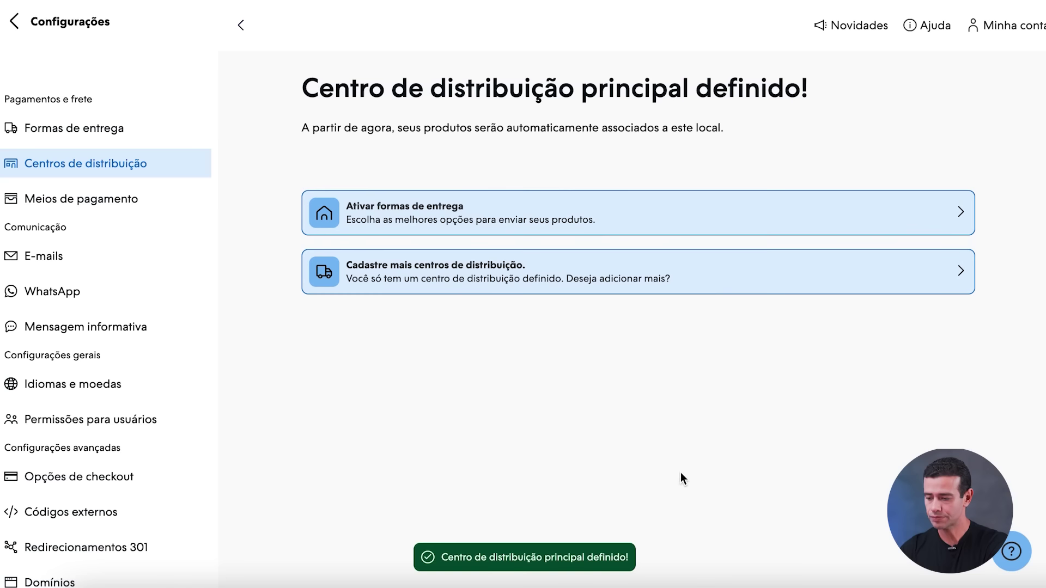
left_click(441, 215)
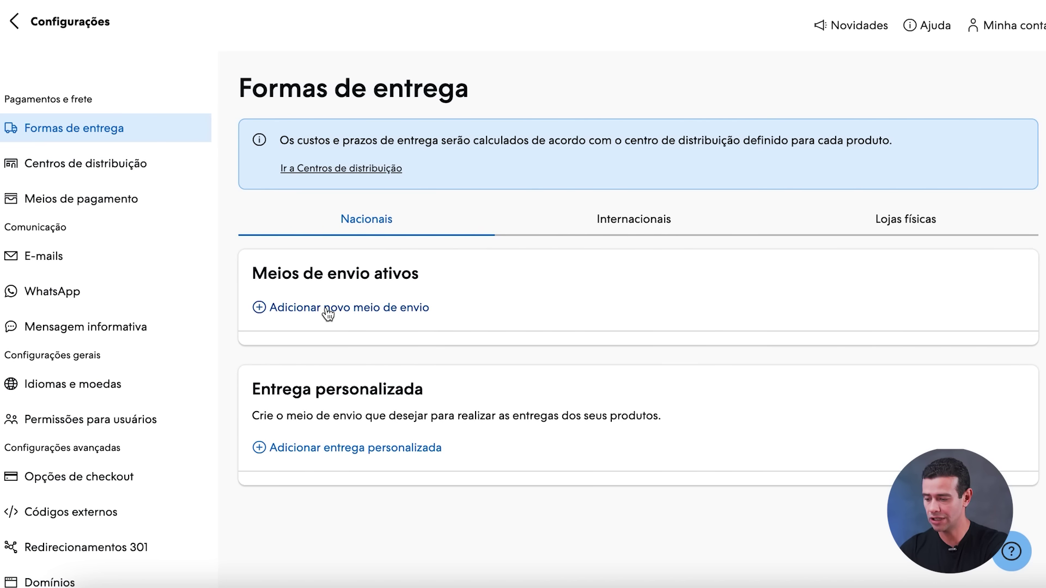
left_click(328, 310)
scroll(861, 227, "down", 2)
scroll(861, 227, "up", 2)
scroll(861, 226, "down", 1)
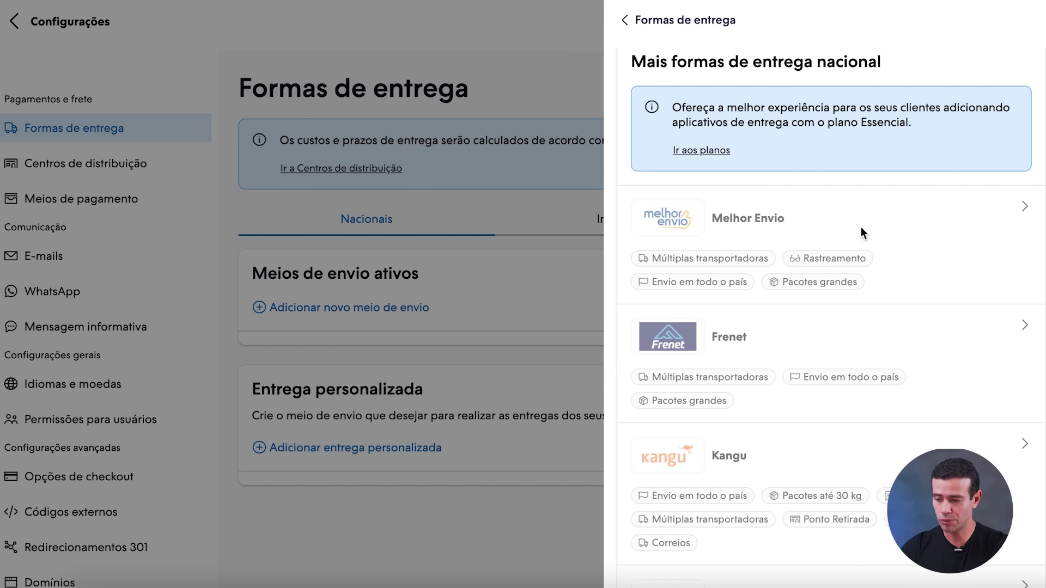
scroll(861, 227, "down", 1)
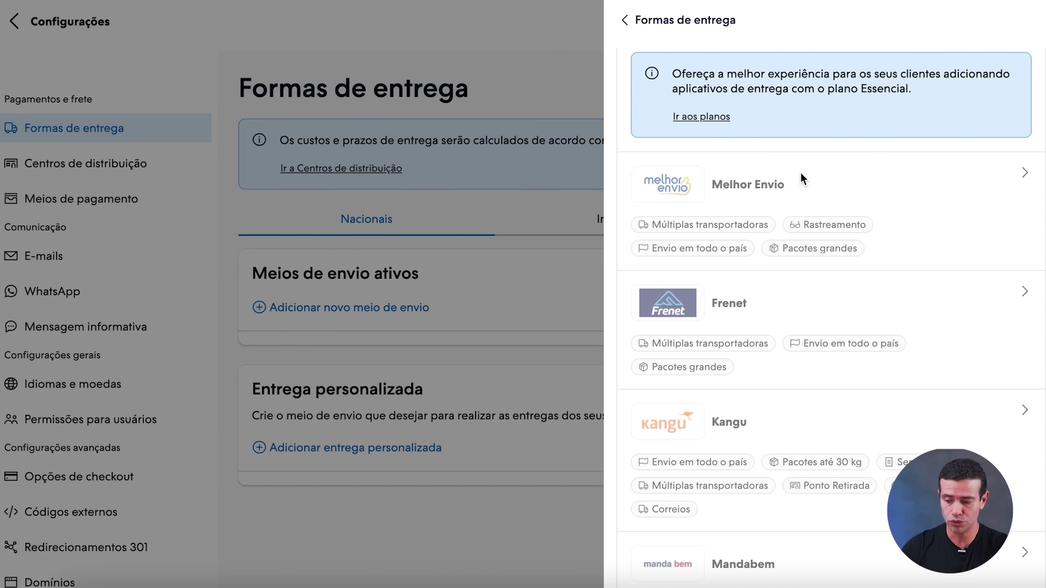
scroll(800, 172, "down", 2)
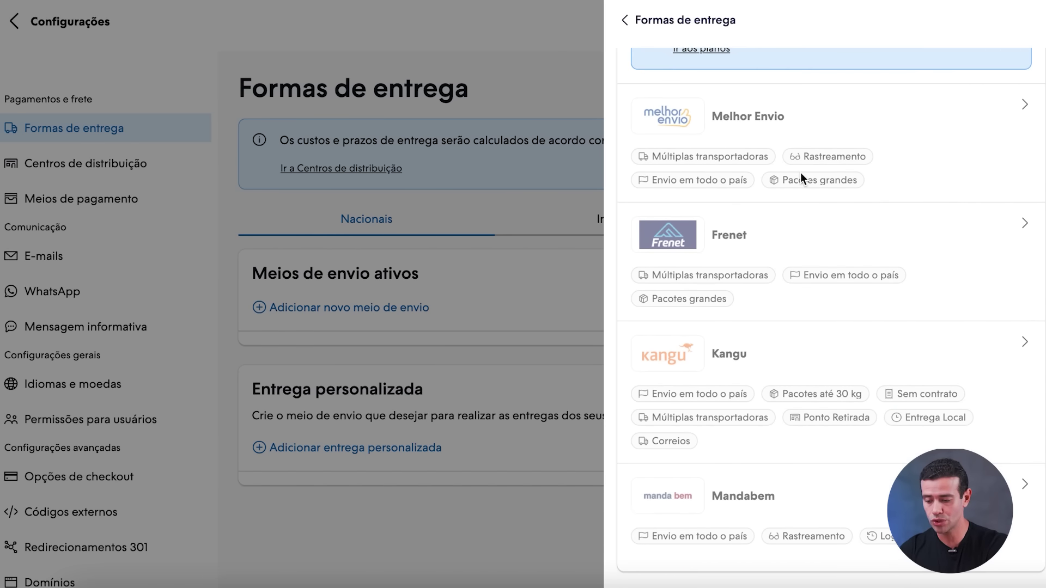
scroll(800, 173, "up", 3)
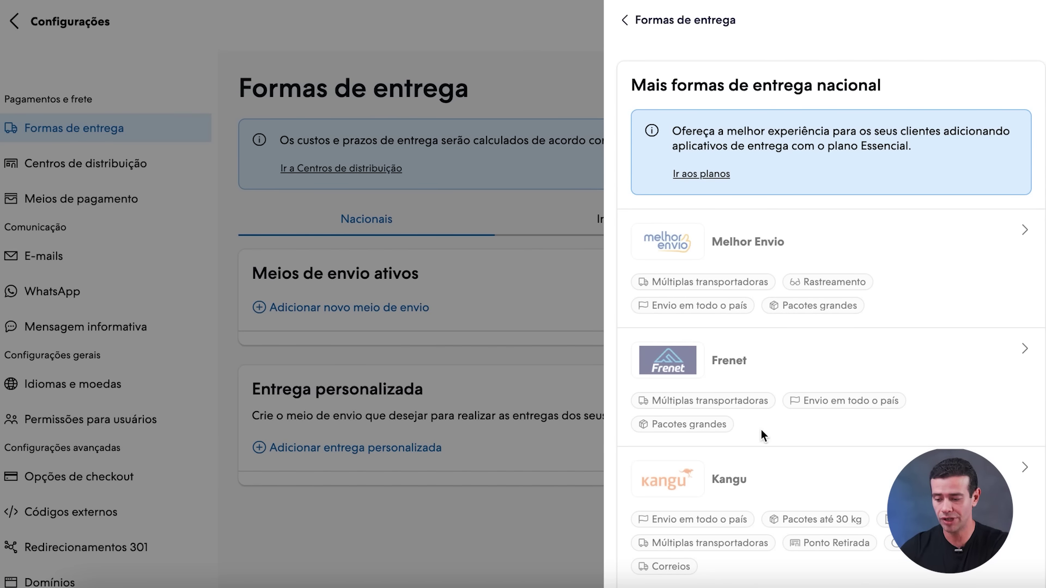
scroll(760, 430, "down", 2)
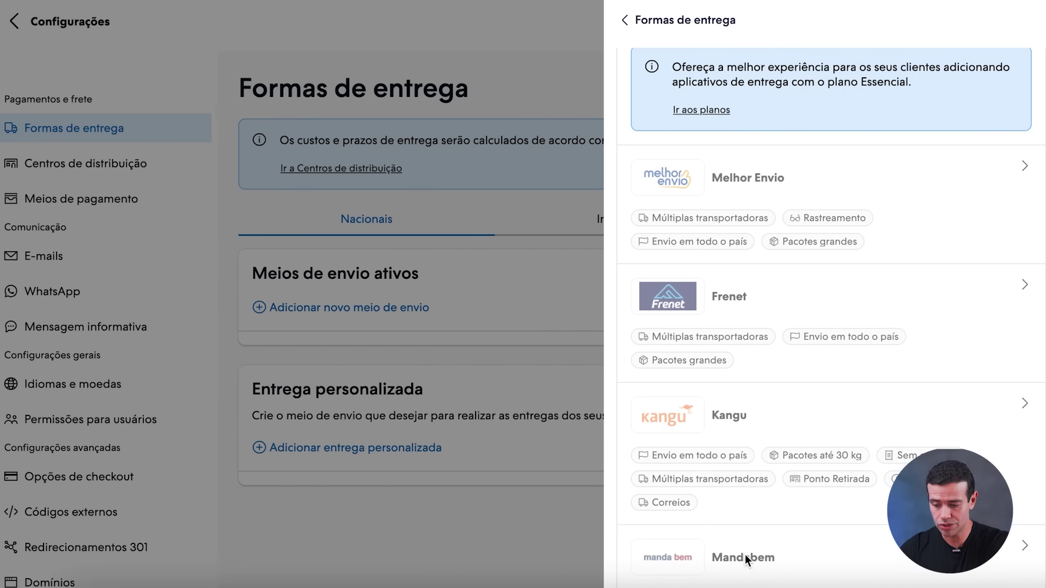
scroll(812, 542, "down", 2)
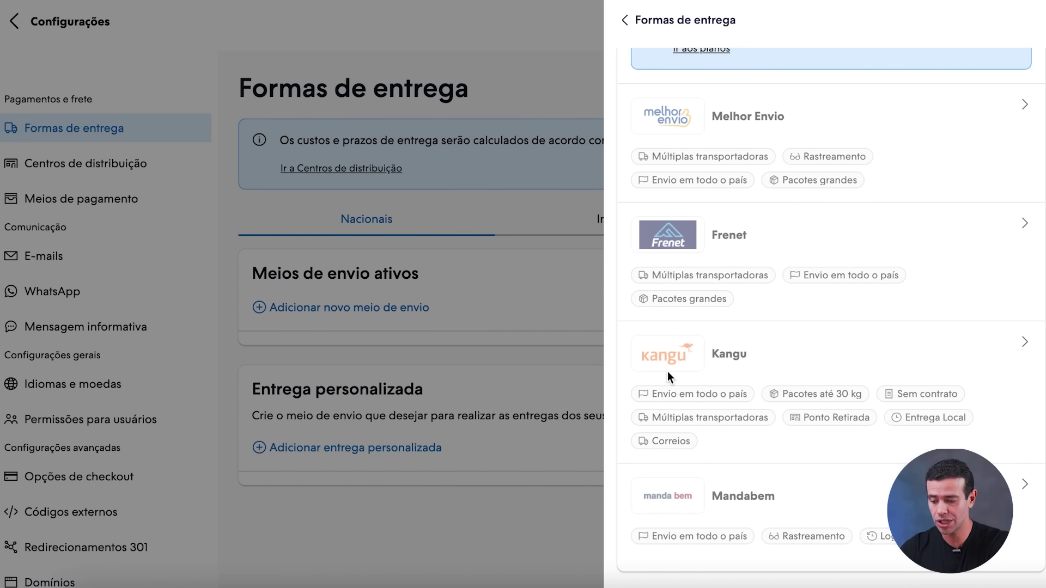
left_click(473, 414)
Step: Save a custom delivery 'Envio Rápido' at R$ 30, check Lojas físicas, and leave settings
left_click(363, 448)
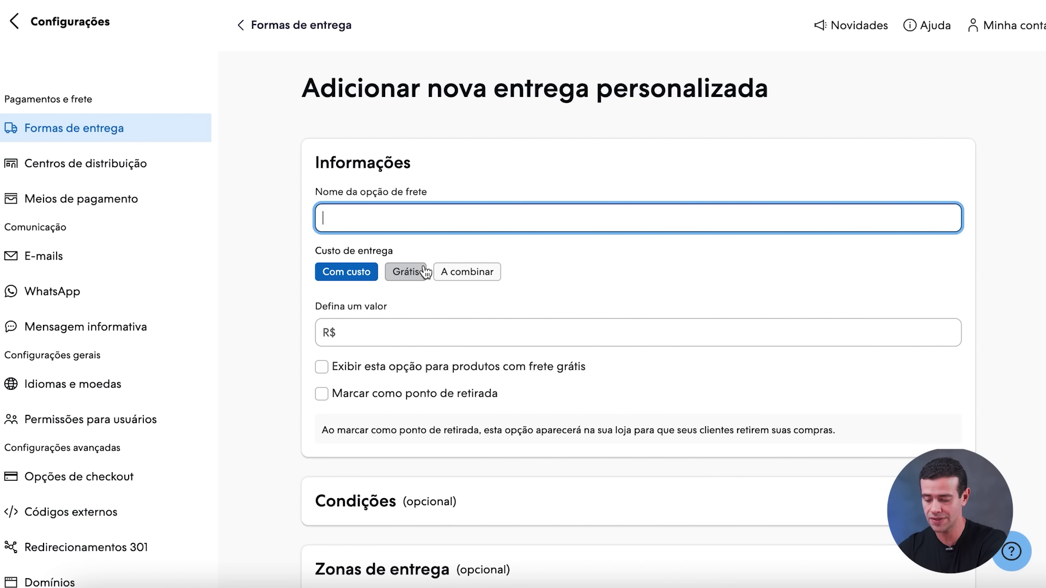
type("Envio Rá")
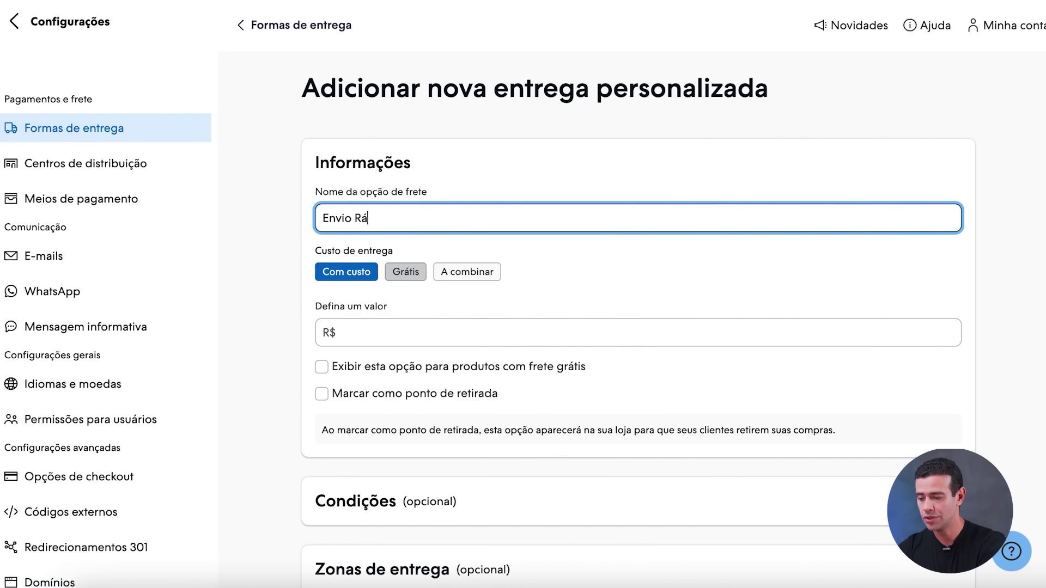
type("pido")
left_click(355, 332)
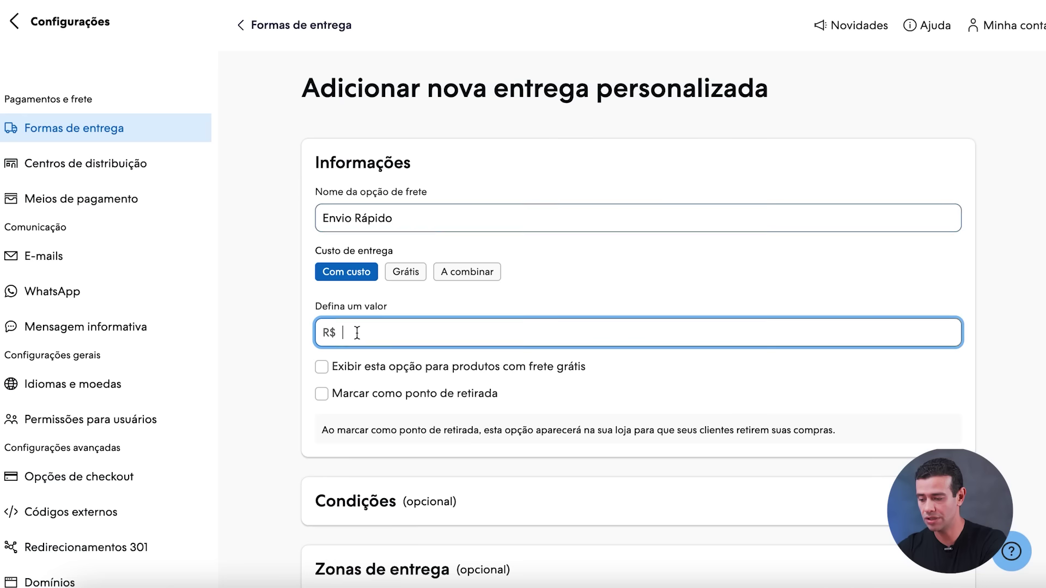
type("30")
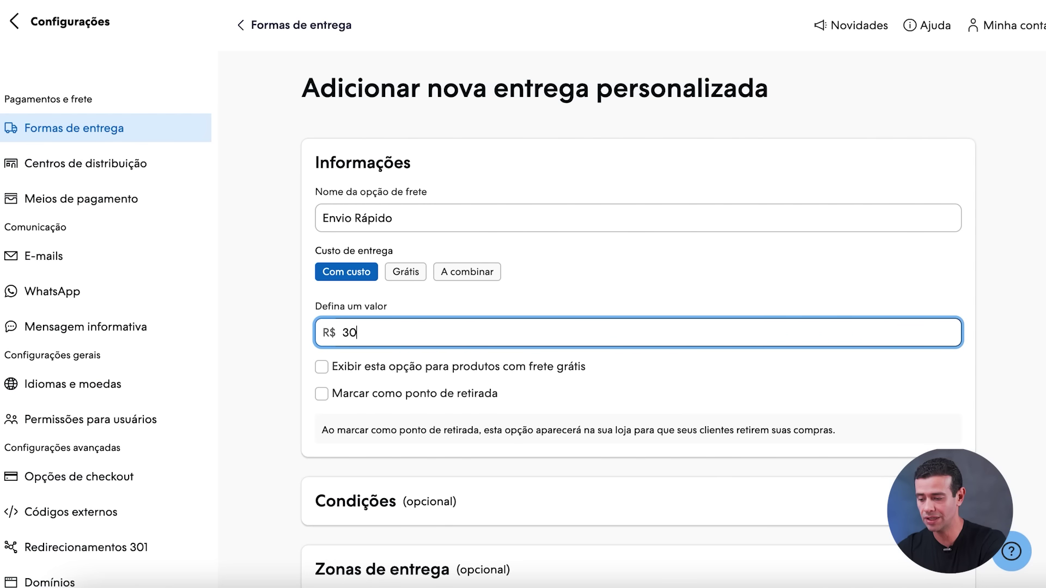
left_click(259, 390)
scroll(479, 390, "down", 3)
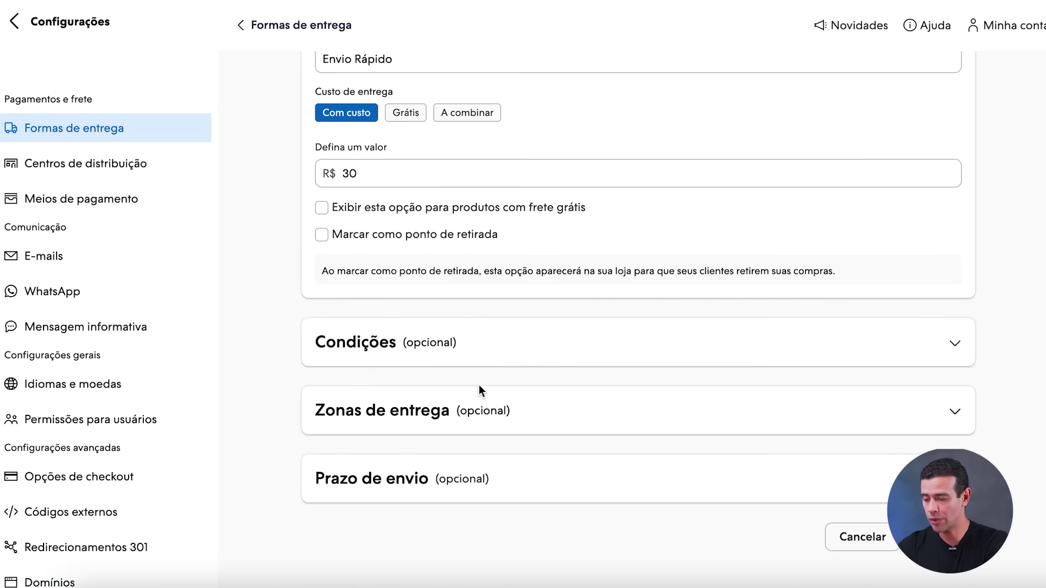
left_click(936, 537)
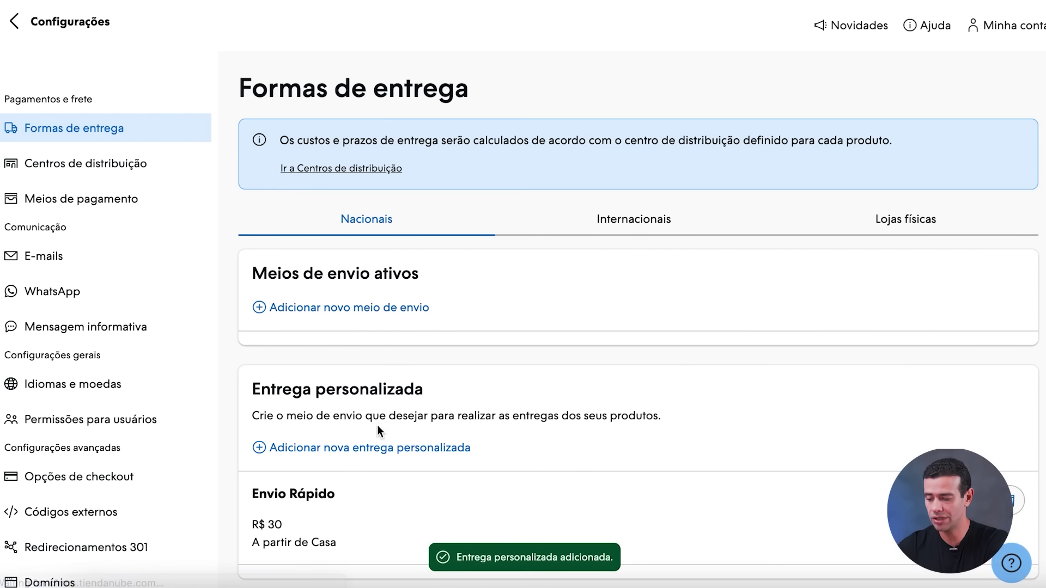
left_click(904, 227)
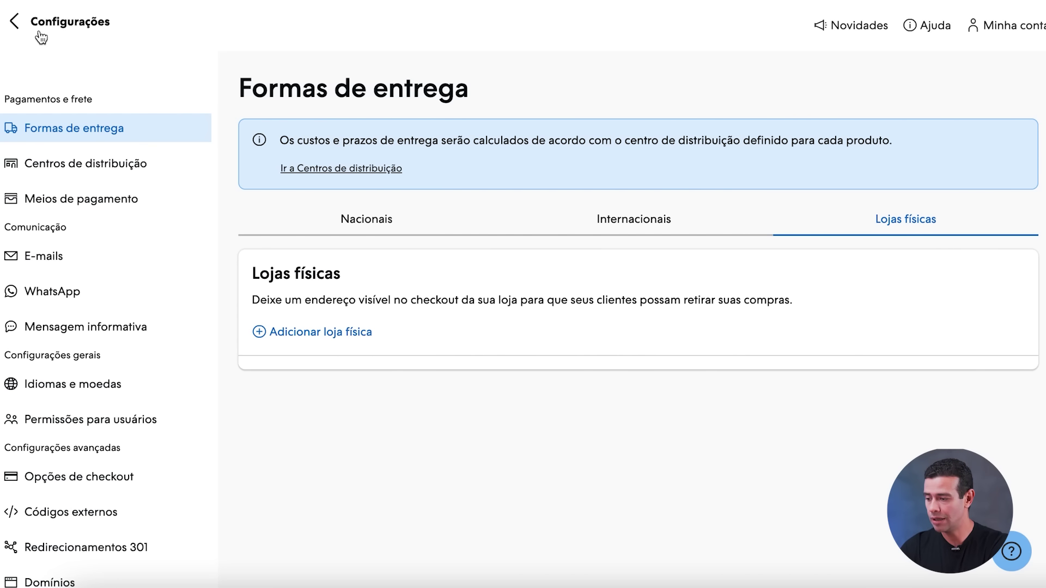
left_click(17, 24)
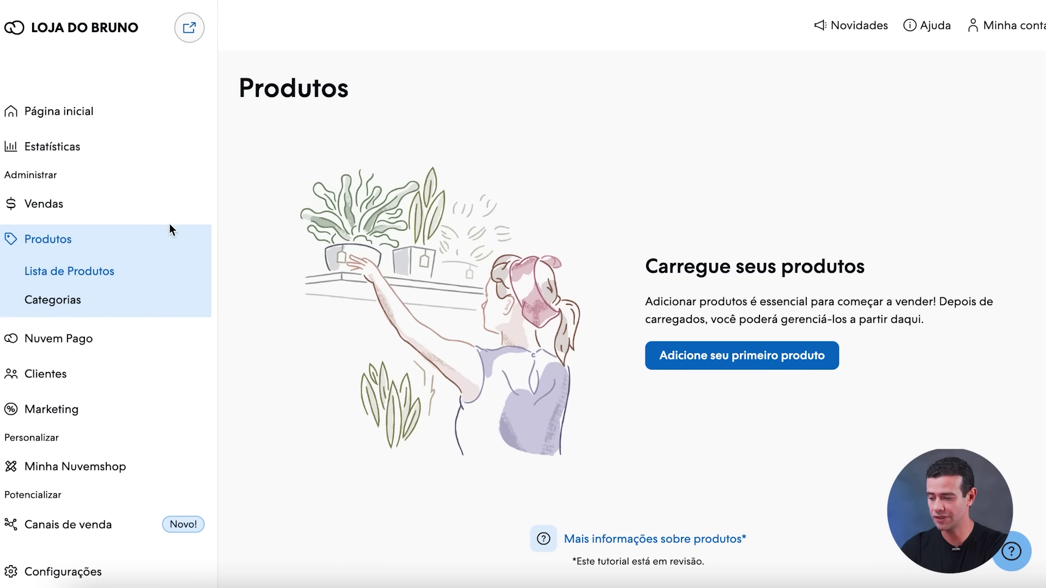
Step: Go to Página inicial from the Nuvemshop sidebar
left_click(84, 116)
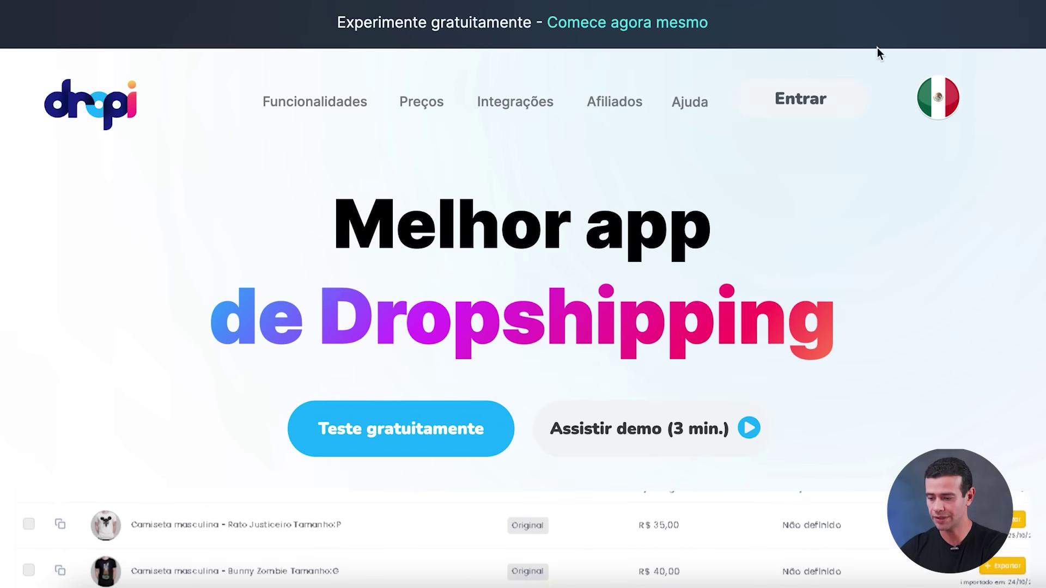
scroll(835, 145, "down", 3)
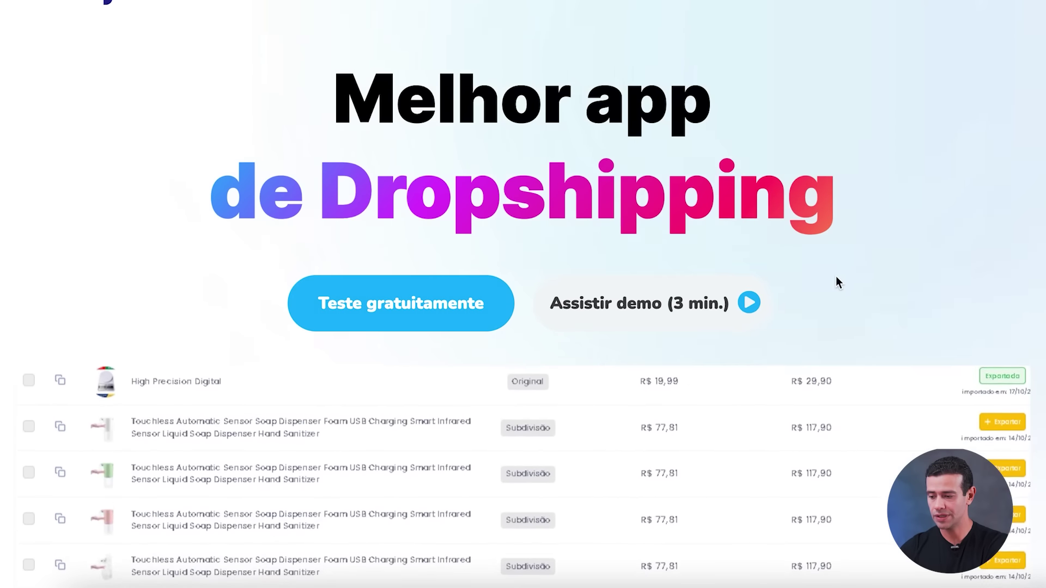
scroll(836, 282, "up", 3)
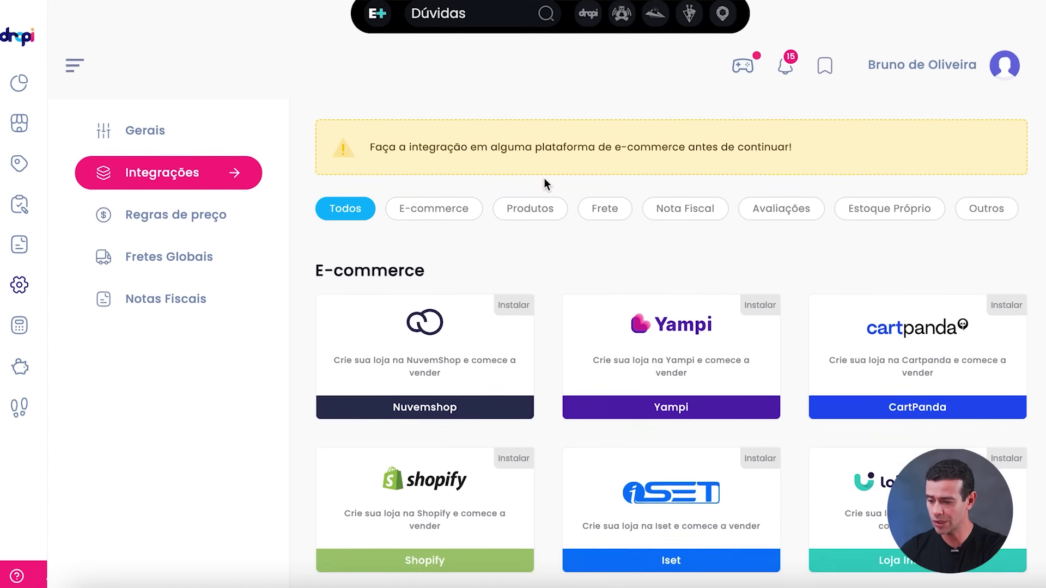
scroll(544, 179, "down", 3)
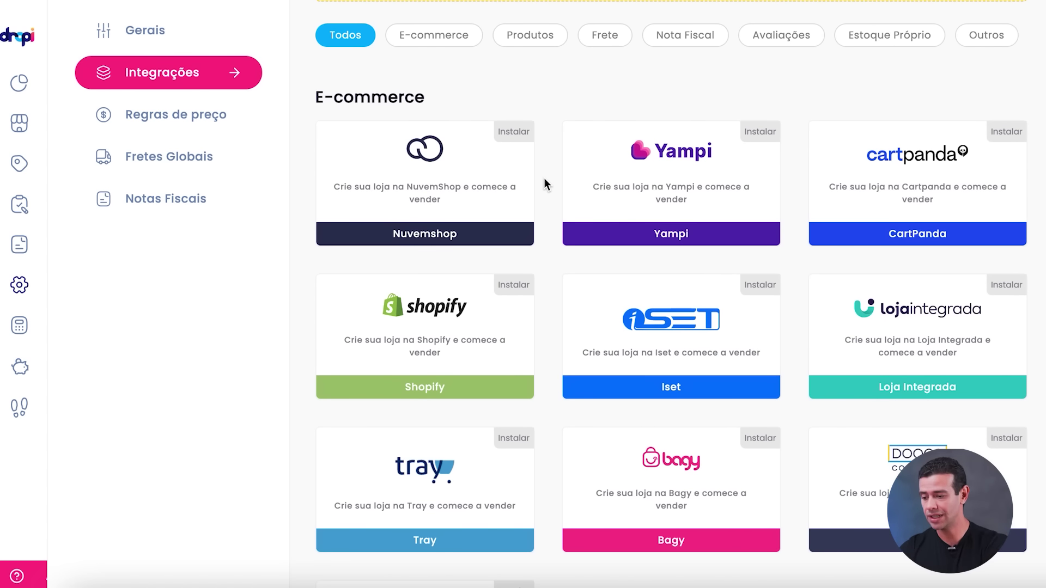
Step: Pick the Nuvemshop integration, answer 'Sim, já tenho uma loja', and choose Conectar
scroll(394, 179, "up", 2)
scroll(394, 179, "up", 2)
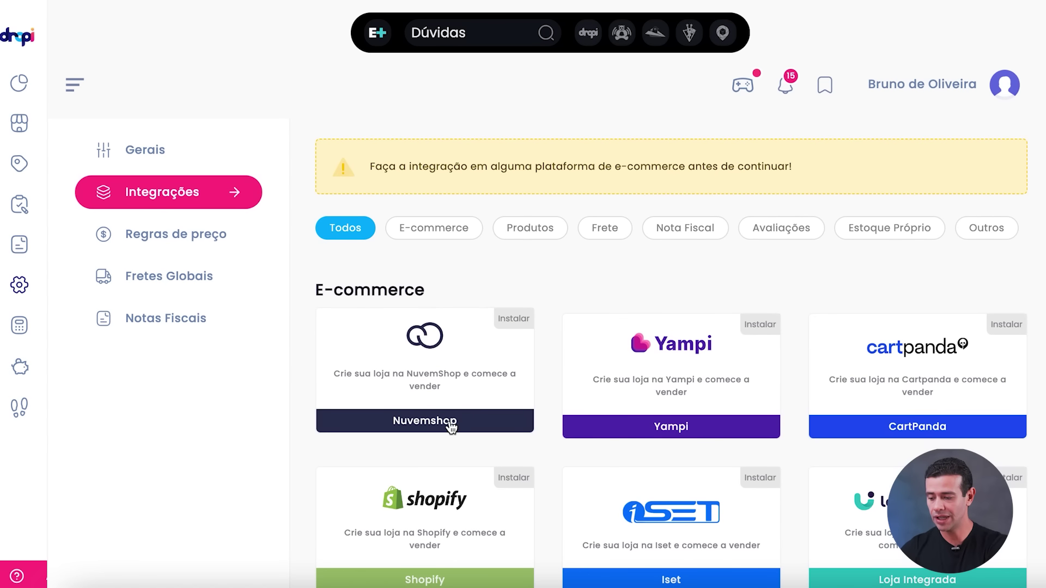
left_click(482, 413)
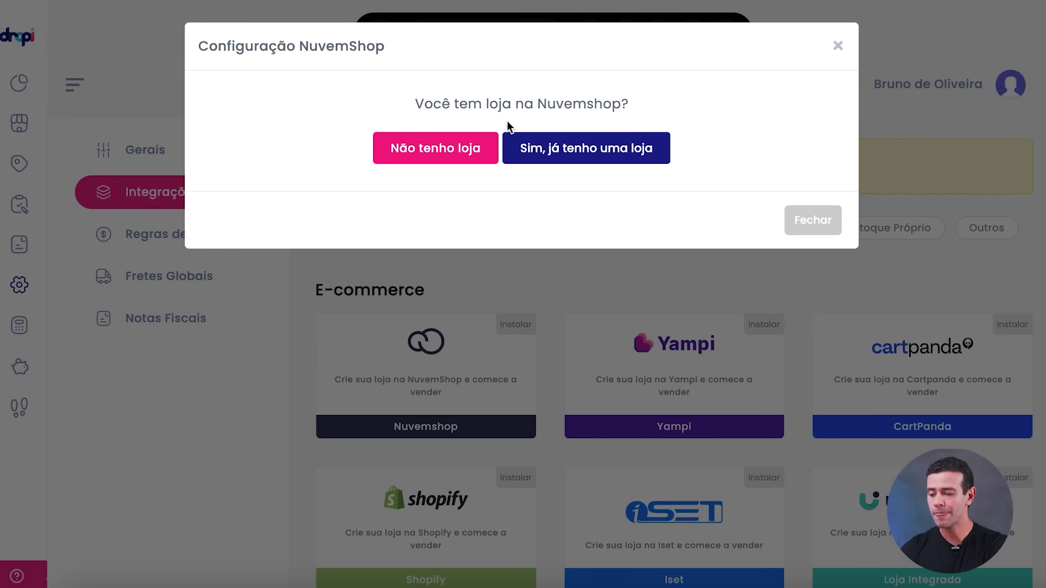
left_click(595, 153)
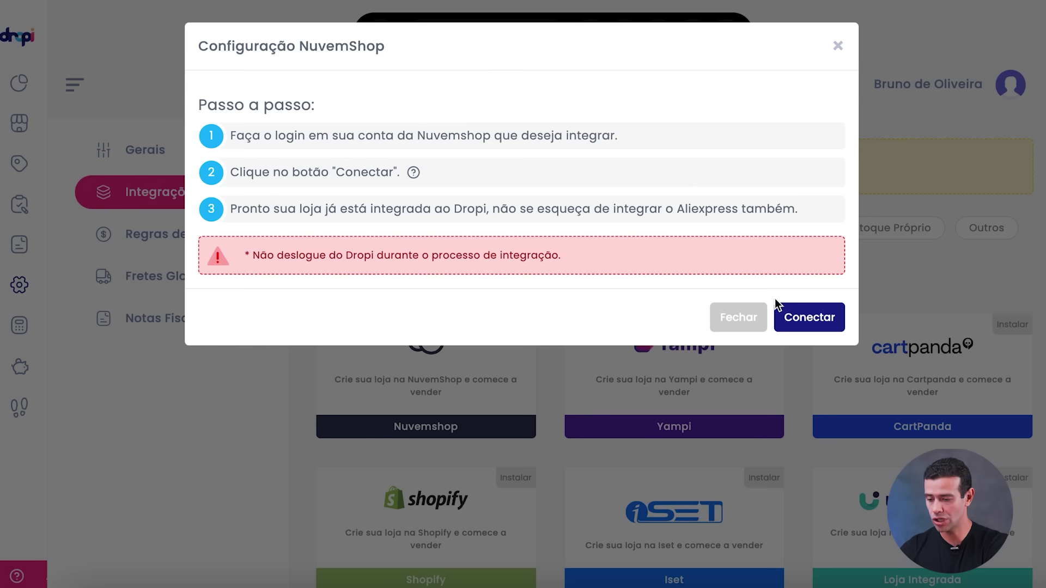
left_click(800, 318)
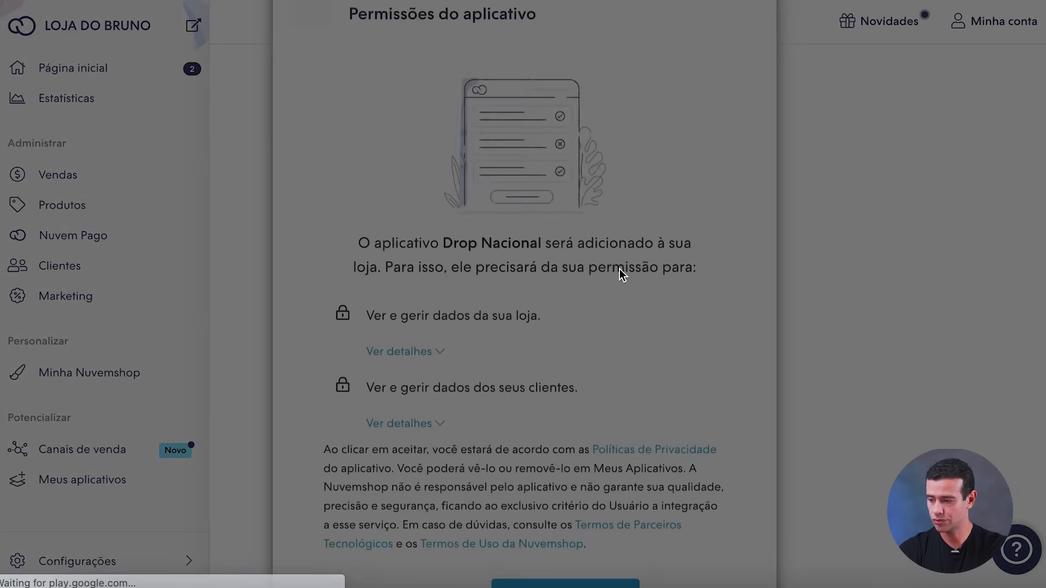
Step: Review the Permissões do aplicativo and accept them to install Drop Nacional
scroll(584, 306, "down", 3)
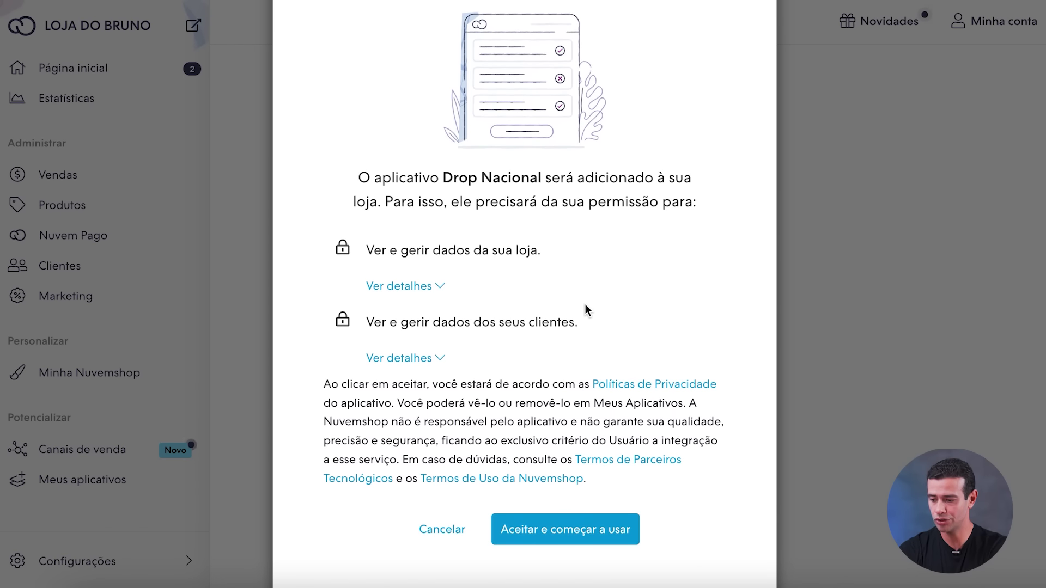
scroll(586, 344, "up", 3)
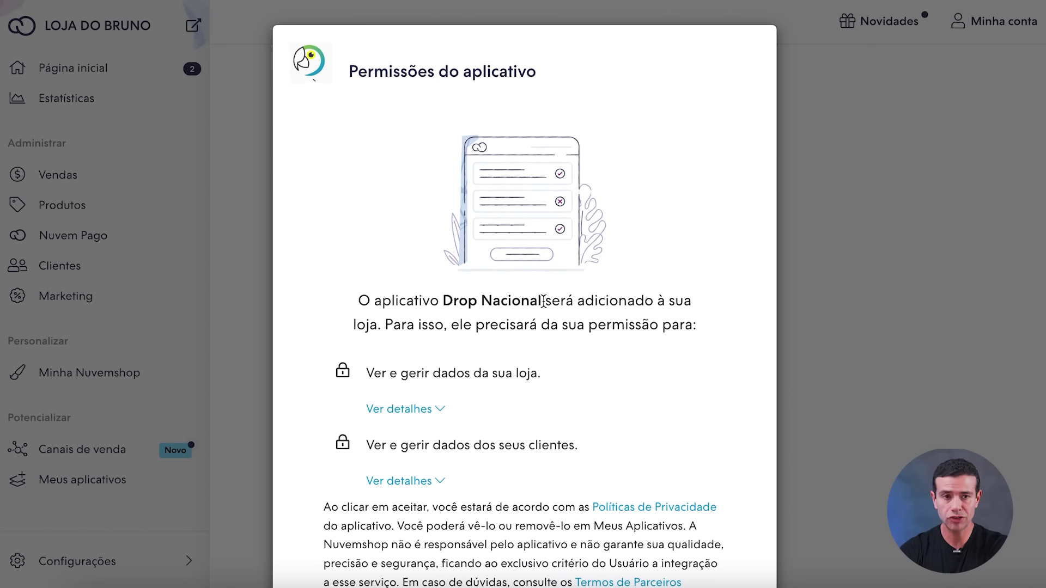
scroll(544, 298, "down", 3)
left_click(572, 467)
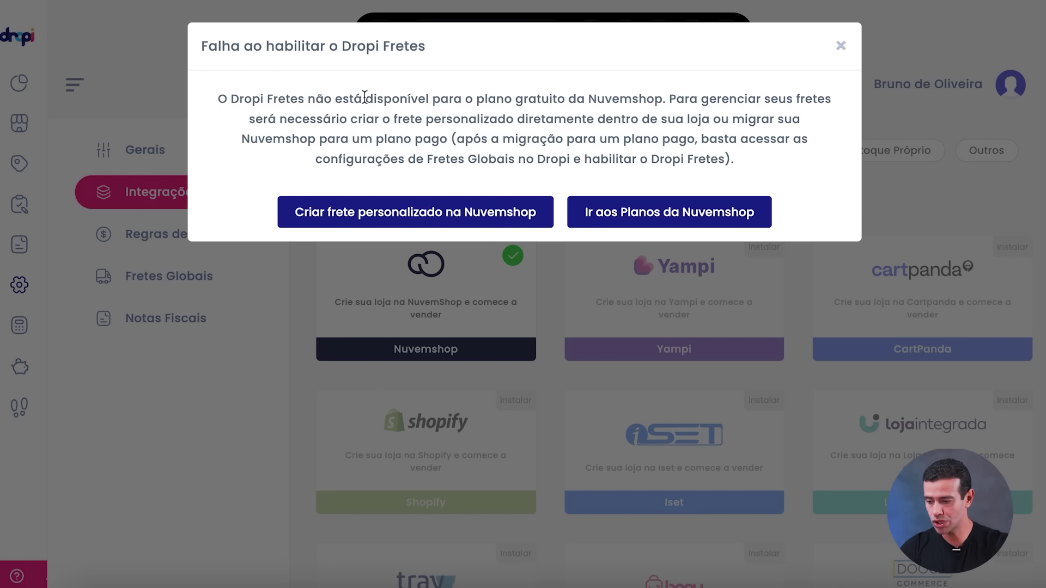
Step: Choose 'Criar frete personalizado na Nuvemshop' in the Dropi Fretes failure notice
left_click(360, 216)
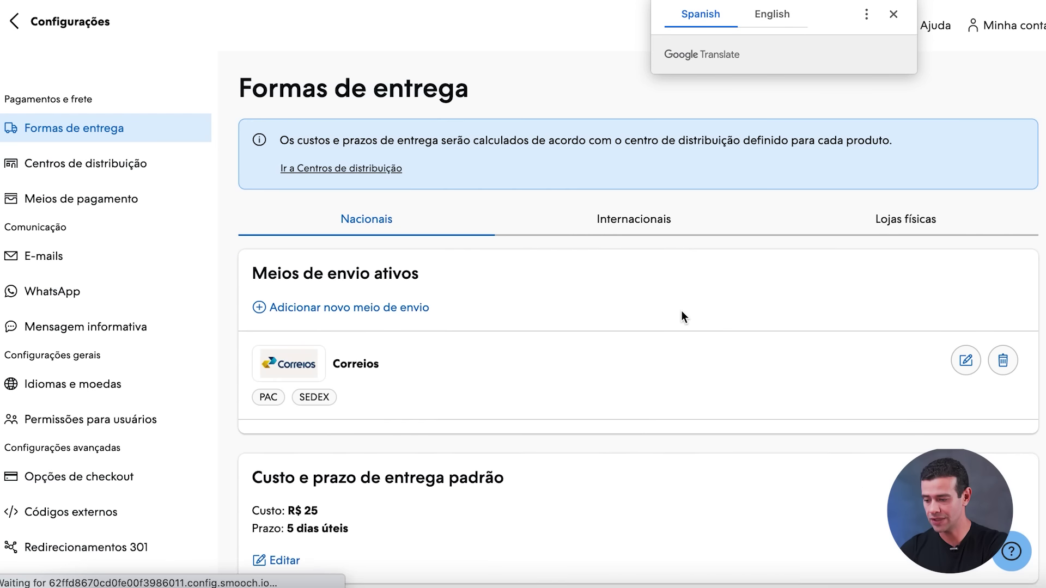
Step: Define the Correios shipping modalities with PAC and SEDEX enabled and no extra cost or days
scroll(682, 317, "down", 3)
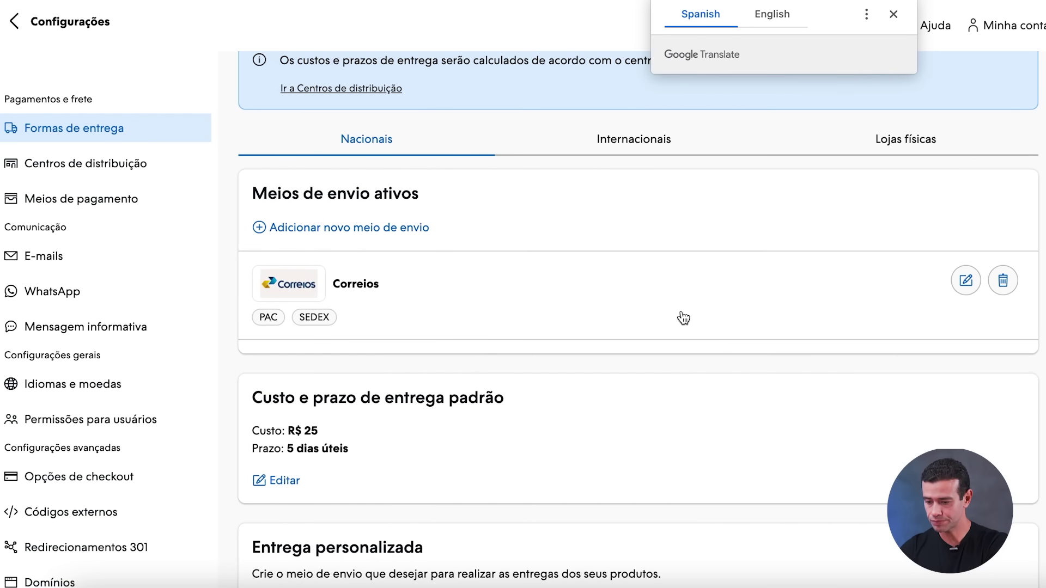
scroll(680, 304, "down", 6)
scroll(680, 304, "up", 4)
left_click(966, 221)
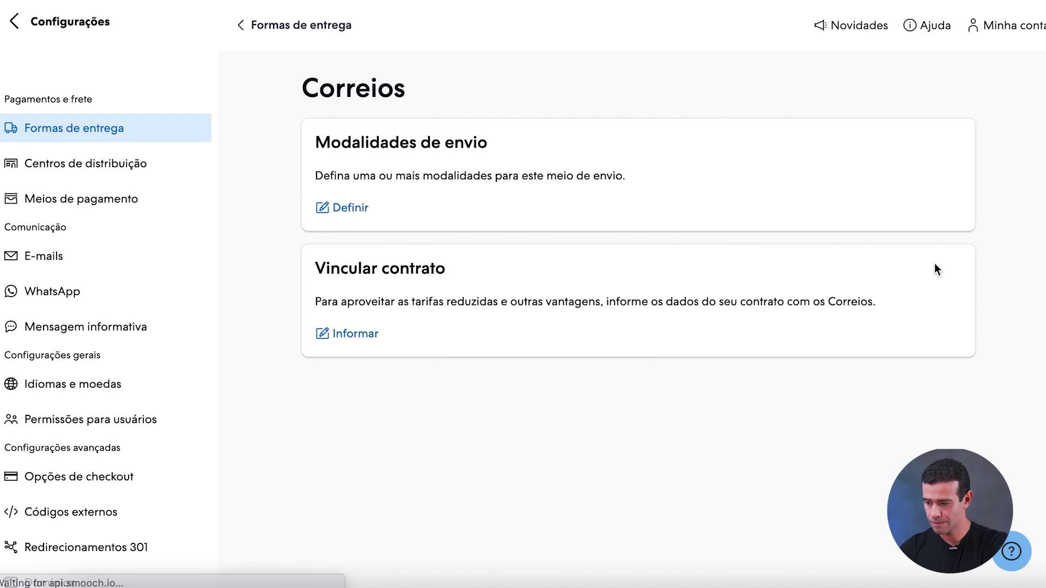
left_click(332, 210)
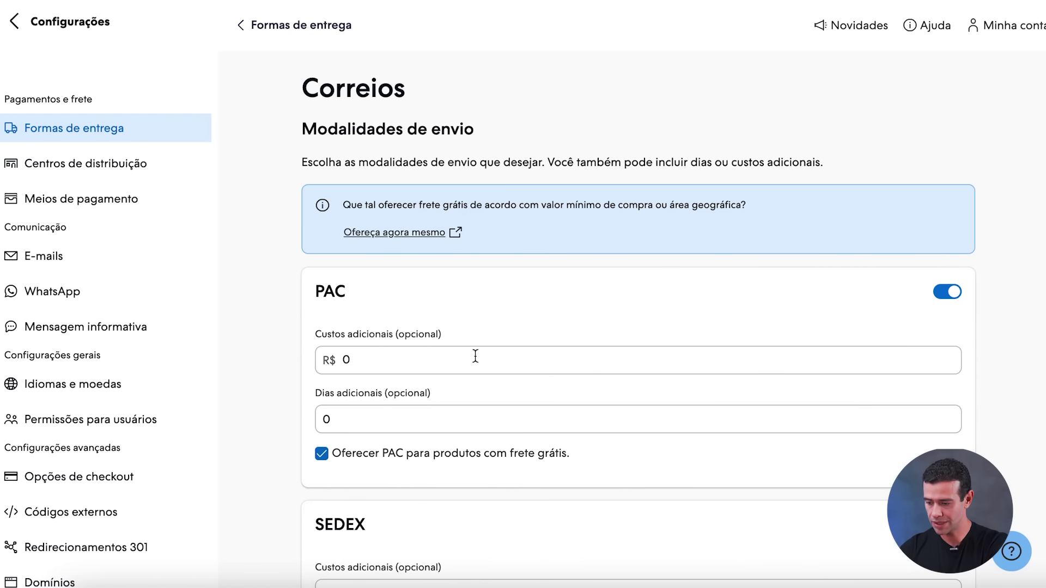
scroll(476, 357, "down", 6)
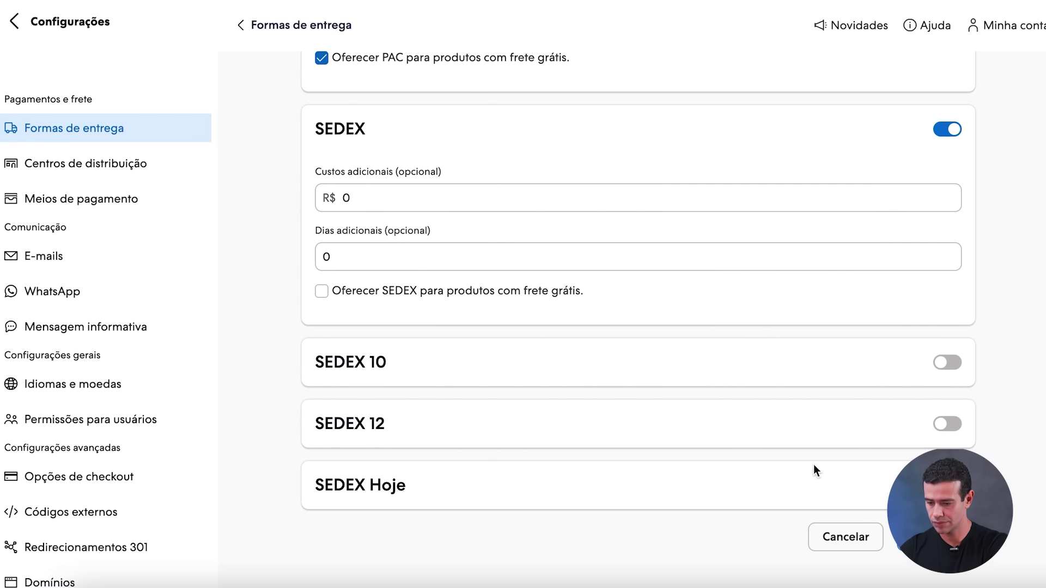
scroll(726, 433, "down", 5)
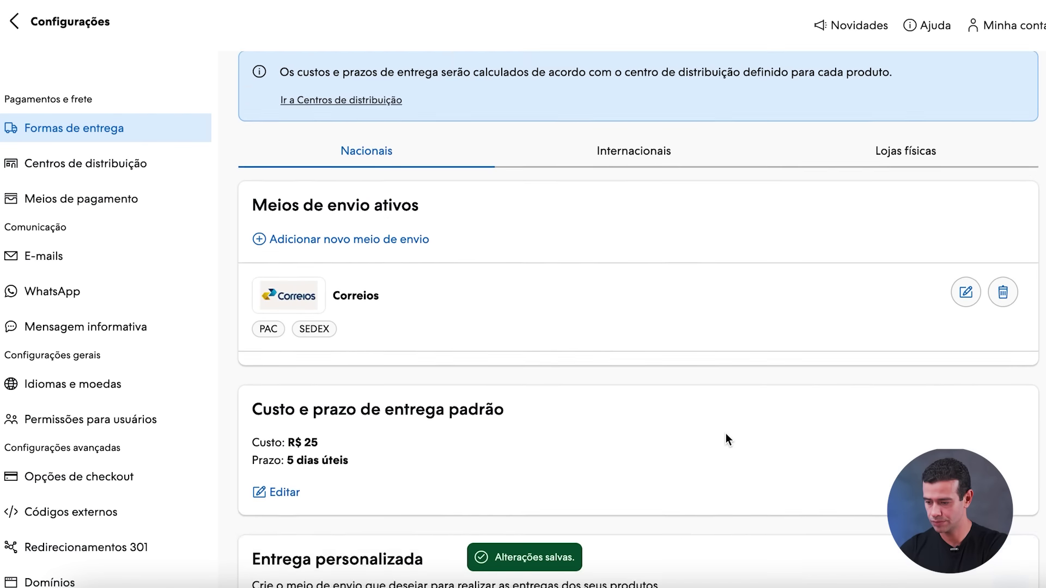
scroll(726, 440, "down", 1)
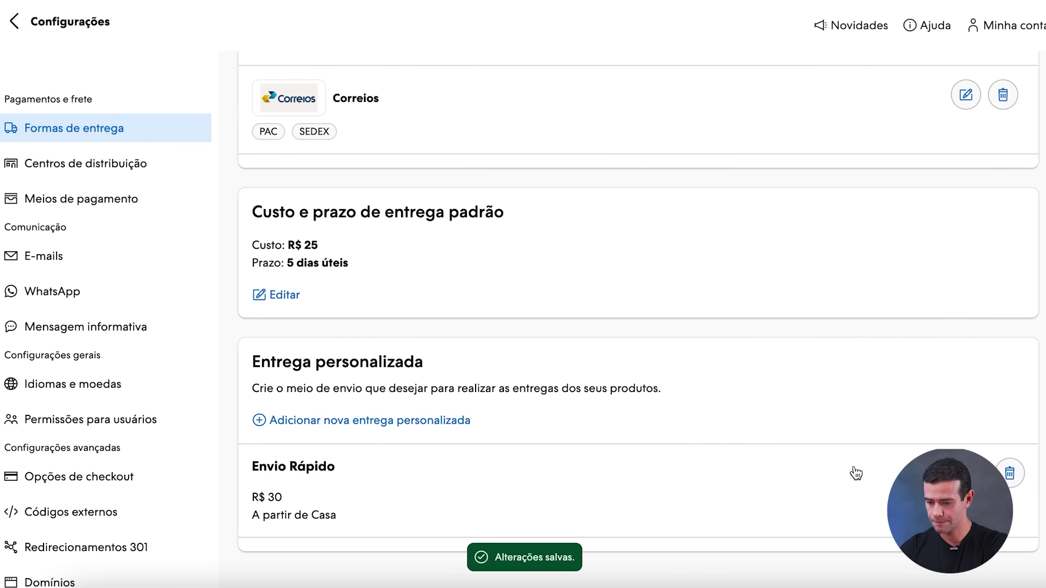
scroll(832, 467, "up", 5)
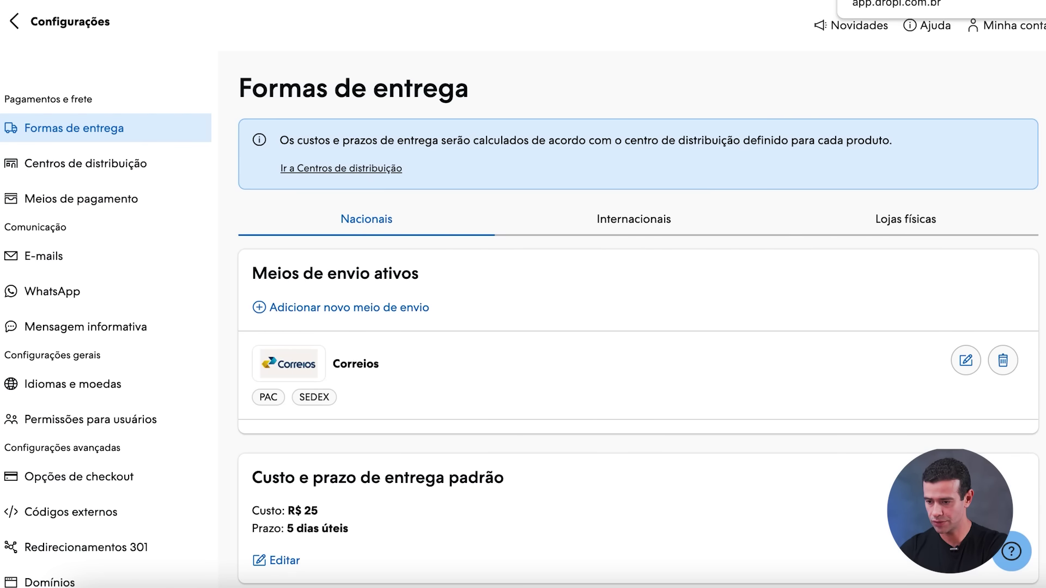
left_click(883, 1)
Step: Dismiss the Dropi Fretes notice, reload the integrations page, and follow 'Criar frete personalizado na Nuvemshop'
left_click(840, 47)
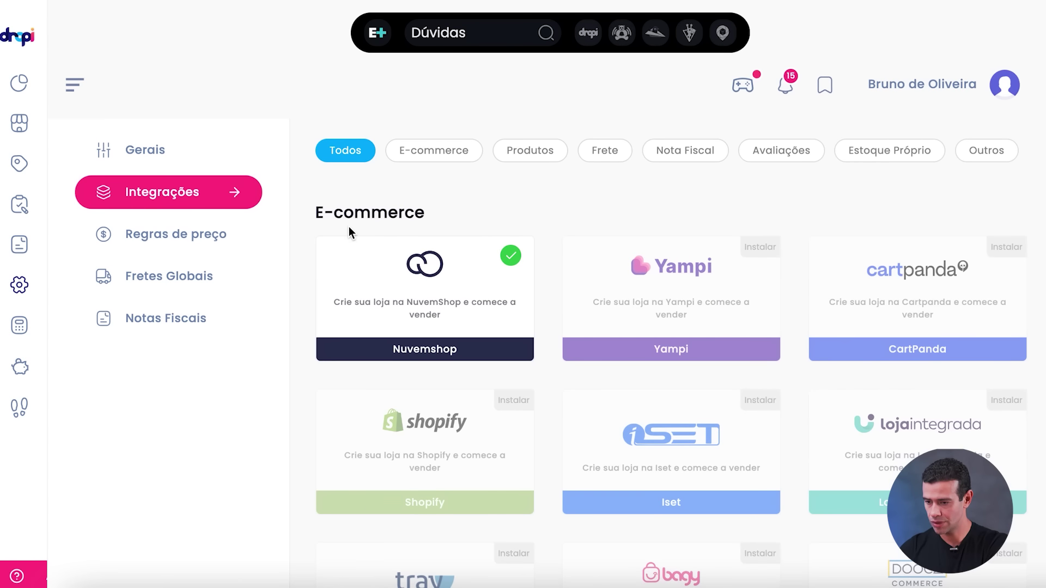
key("F5")
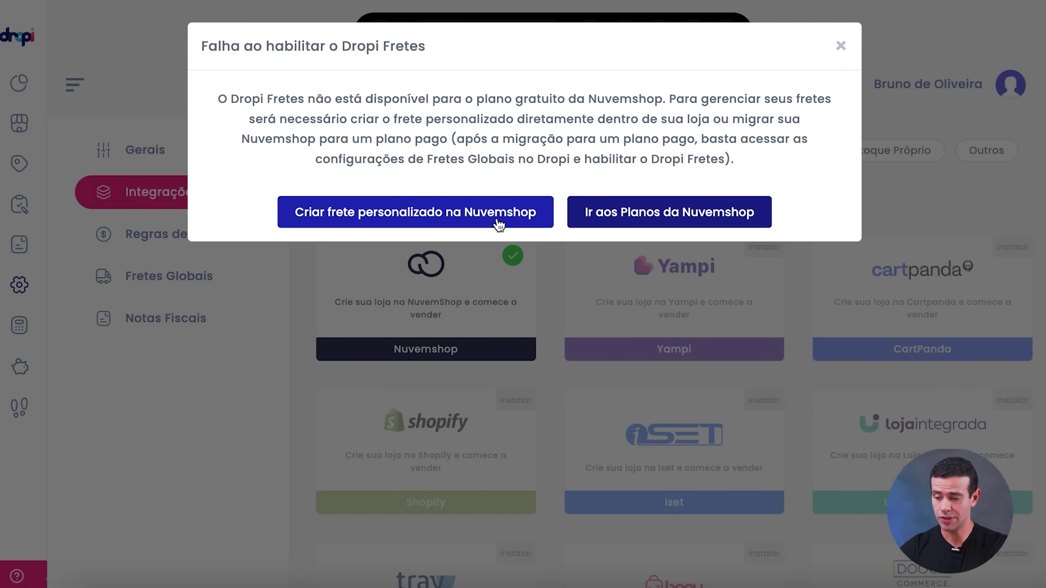
left_click(473, 224)
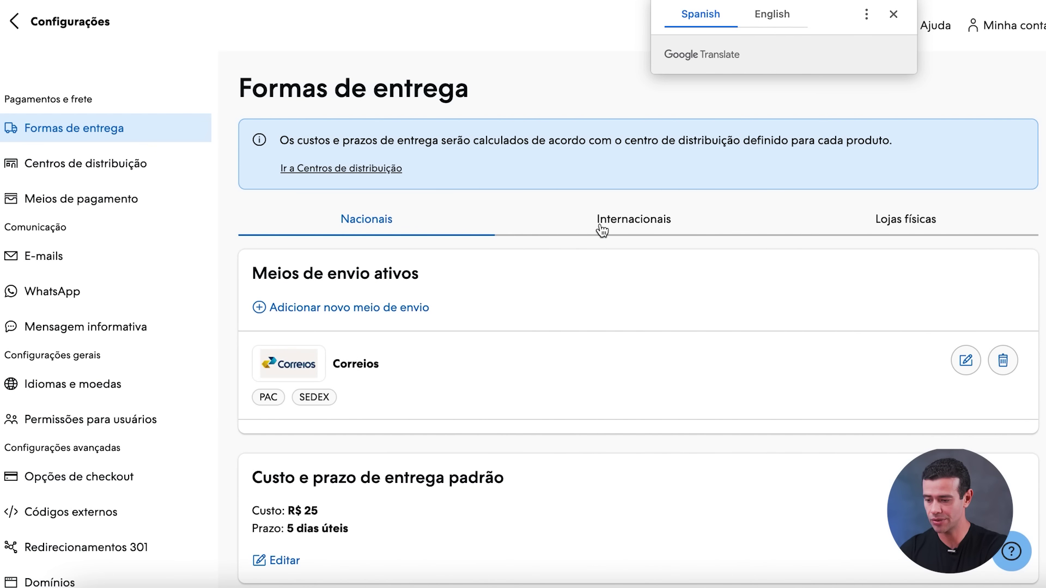
Step: Add an international shipping option named 'Frete Internacional' and make it free
left_click(602, 230)
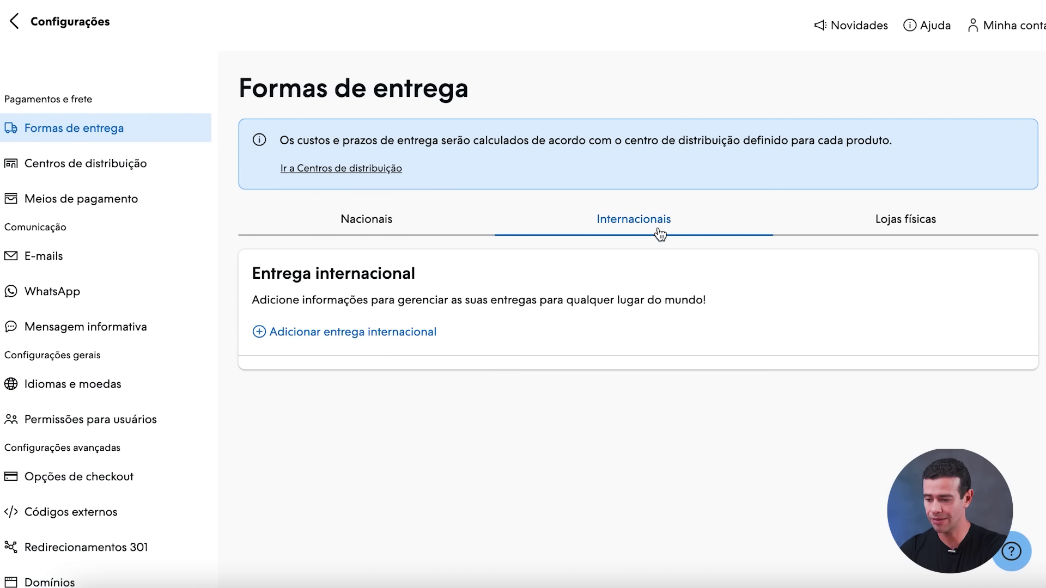
left_click(309, 335)
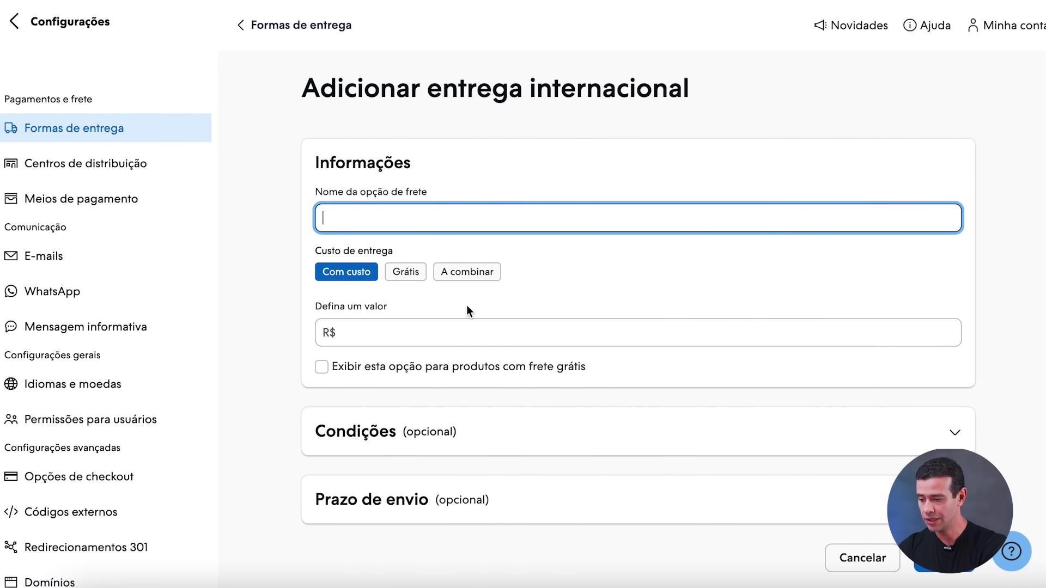
type("Frete ")
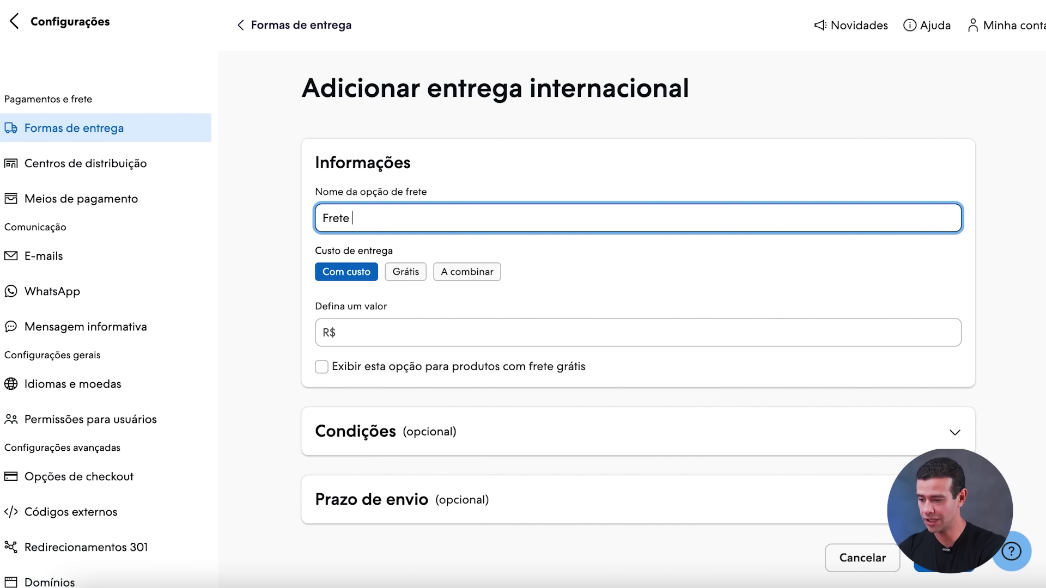
type("Internacional")
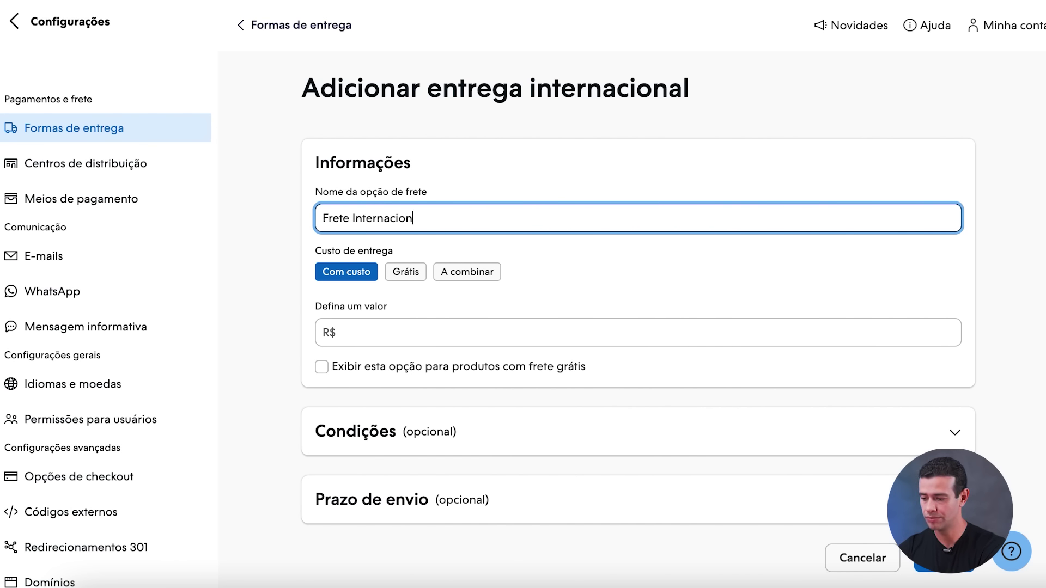
left_click(421, 326)
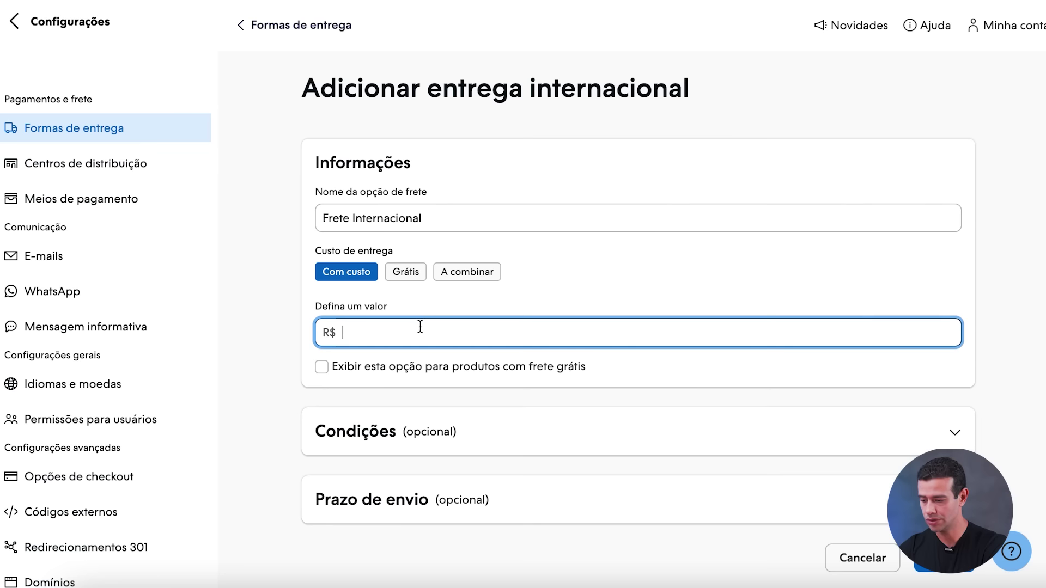
left_click(413, 276)
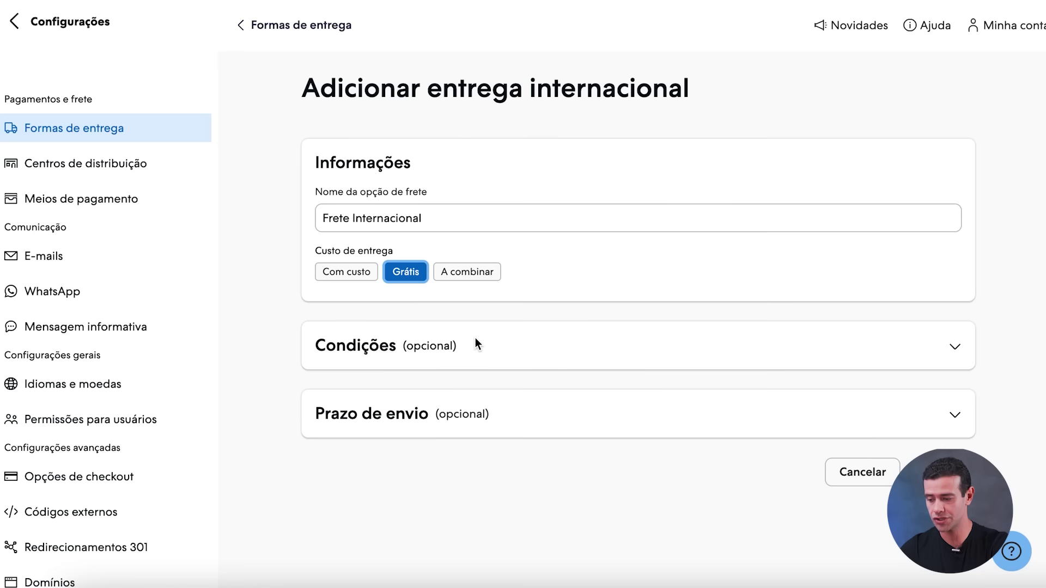
Step: Set its delivery window to 15–30 business days and save the option
left_click(481, 339)
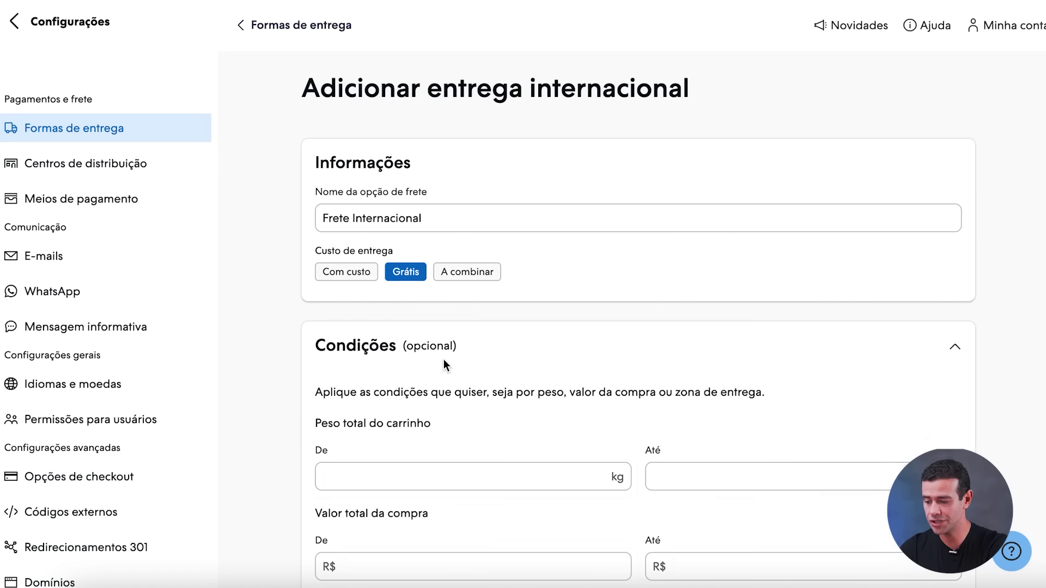
scroll(544, 362, "down", 3)
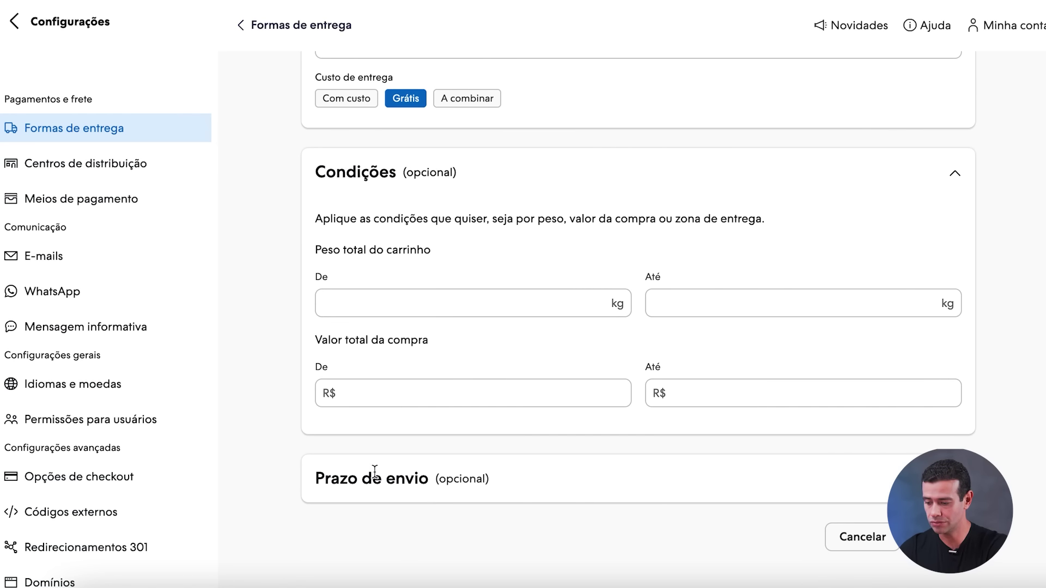
left_click(468, 479)
scroll(570, 479, "down", 2)
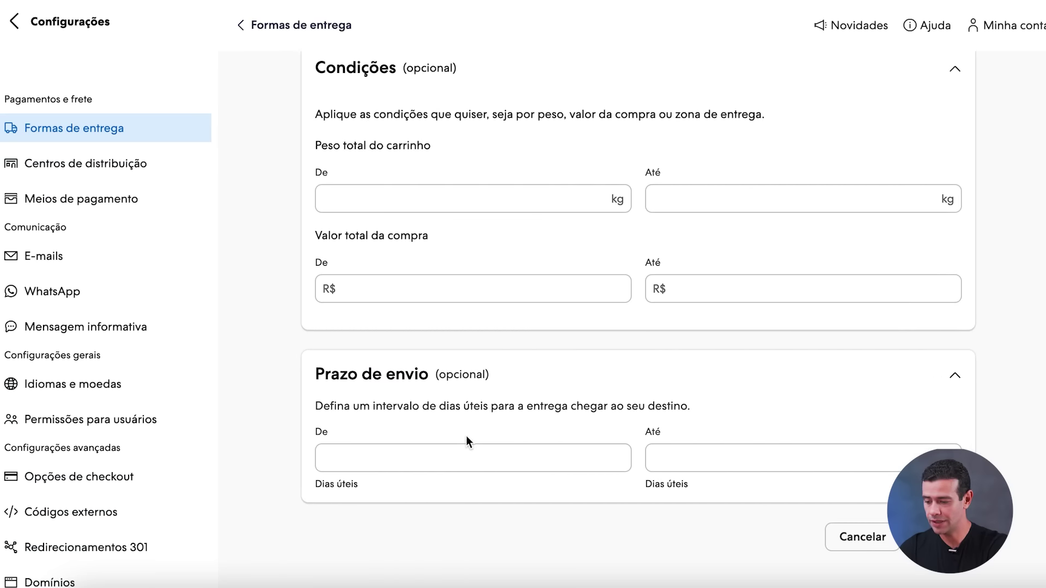
left_click(483, 463)
type("15")
left_click(685, 463)
type("30")
left_click(951, 537)
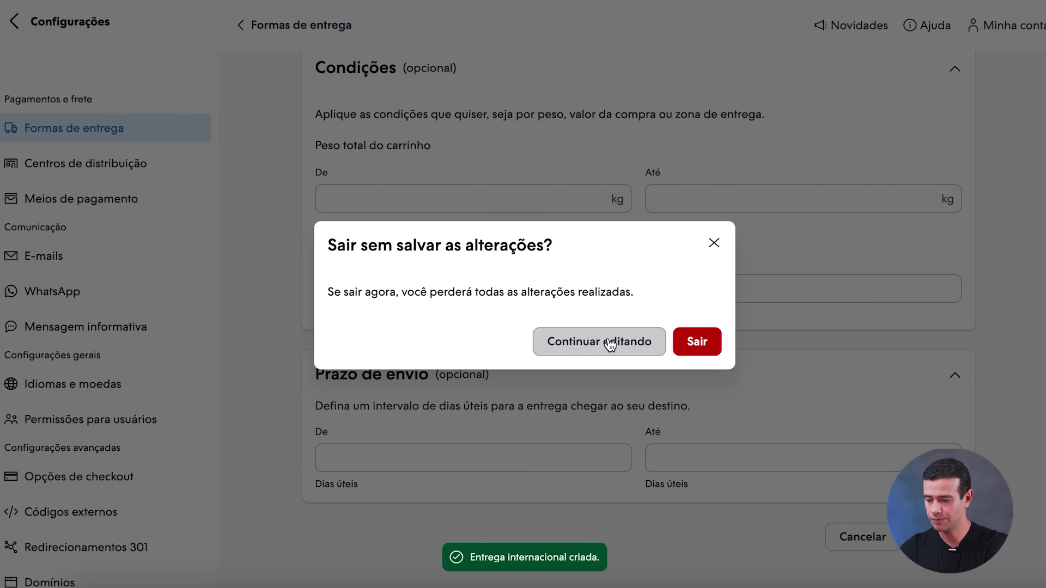
Step: Return to the delivery methods list and confirm Frete Internacional appears under Internacionais
left_click(640, 344)
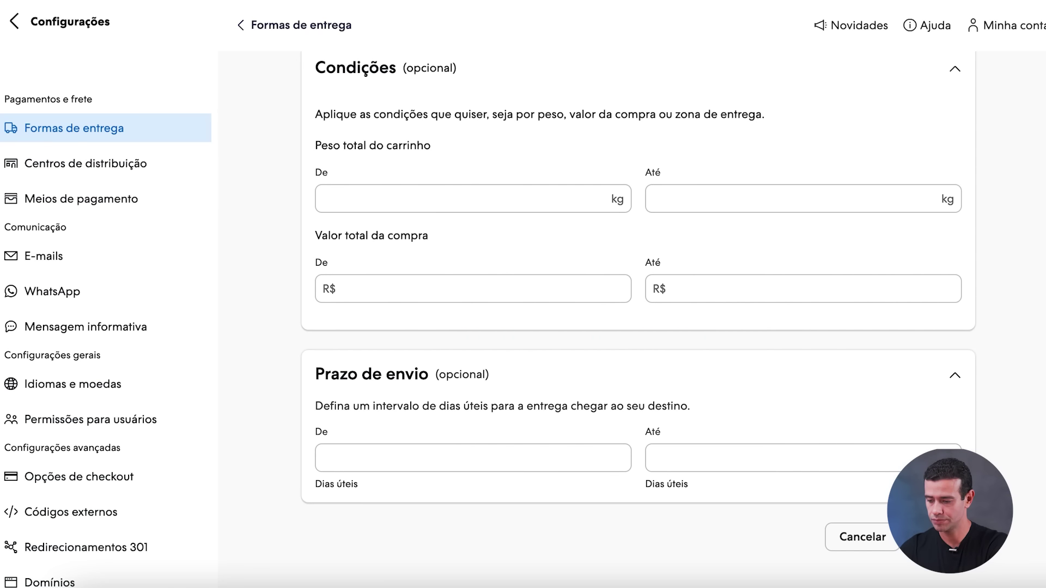
scroll(704, 355, "up", 7)
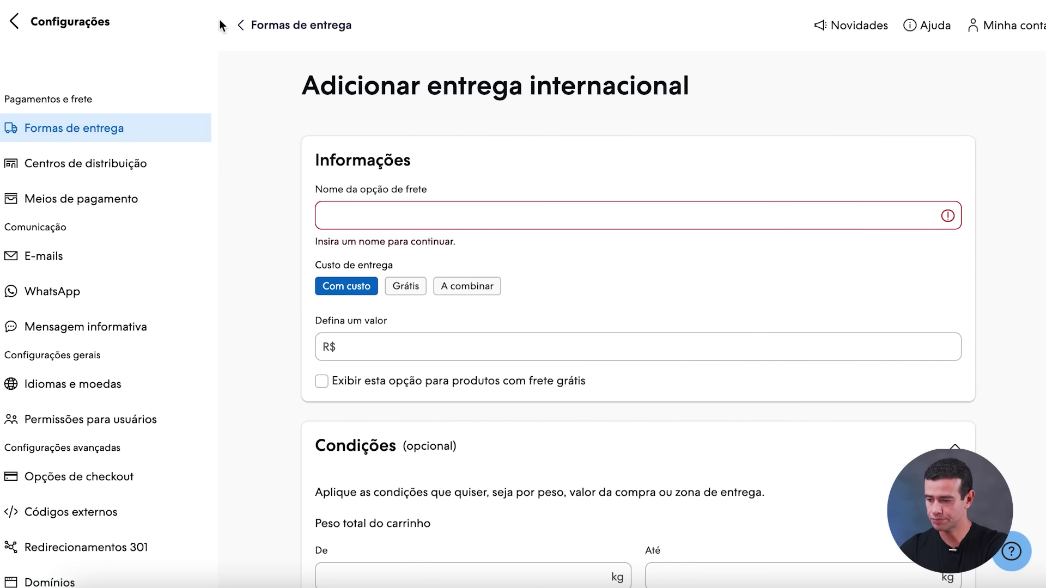
left_click(239, 26)
left_click(633, 228)
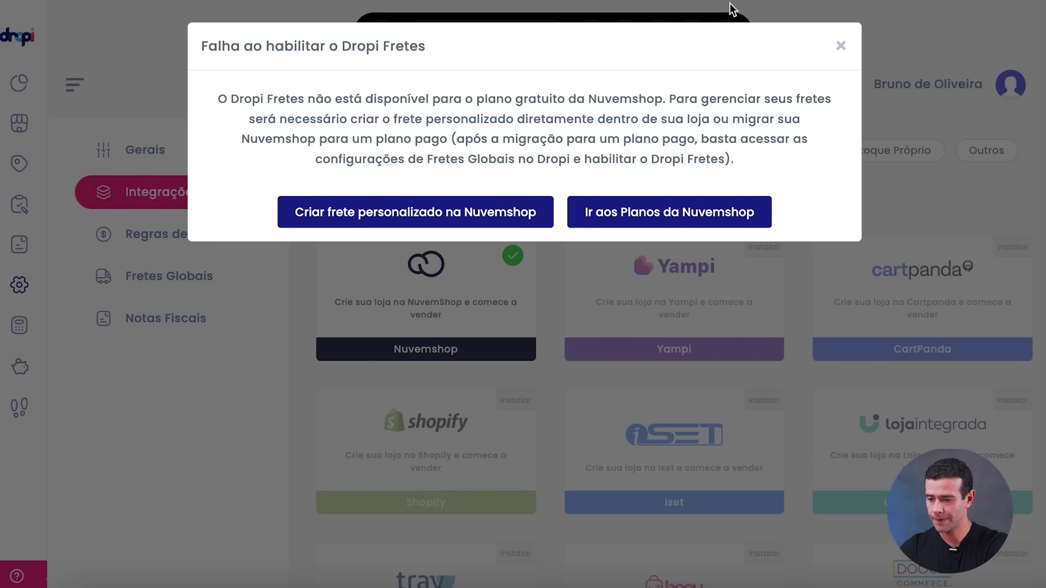
Step: Verify the Nuvemshop integration, then open the AliExpress integration and its dropshipping user agreement
left_click(841, 46)
left_click(474, 331)
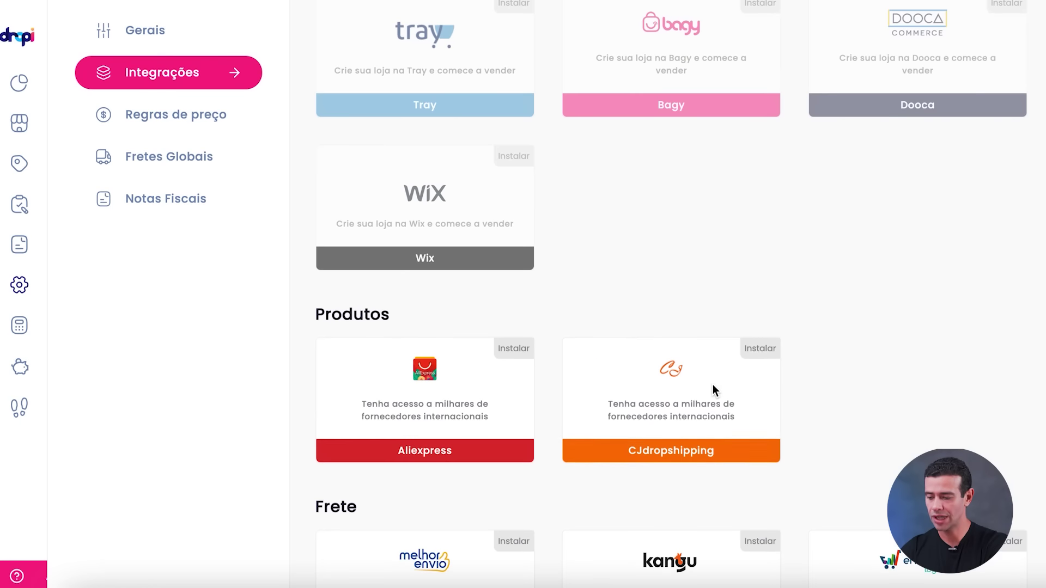
scroll(713, 393, "down", 1)
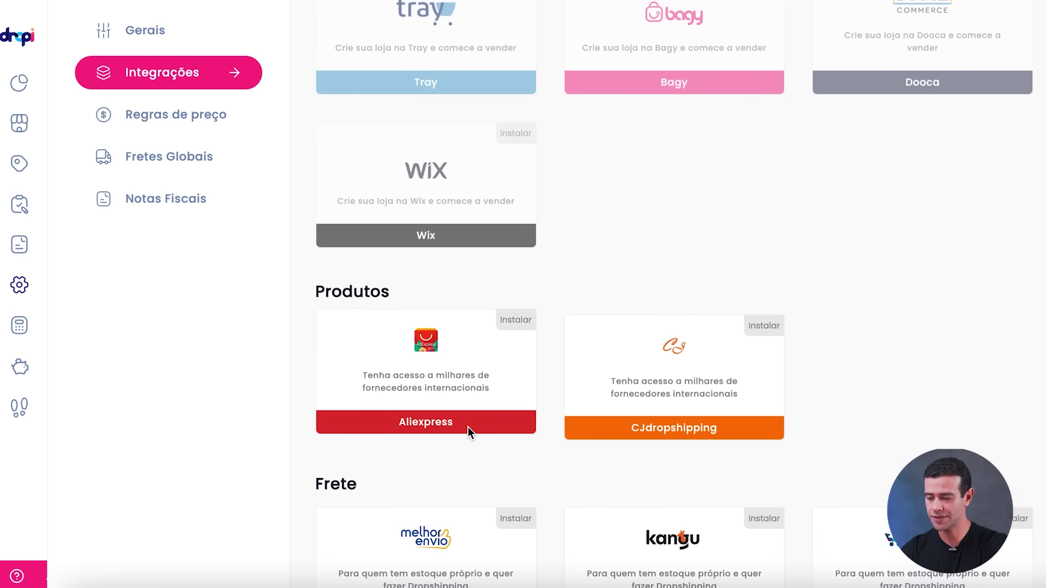
left_click(468, 426)
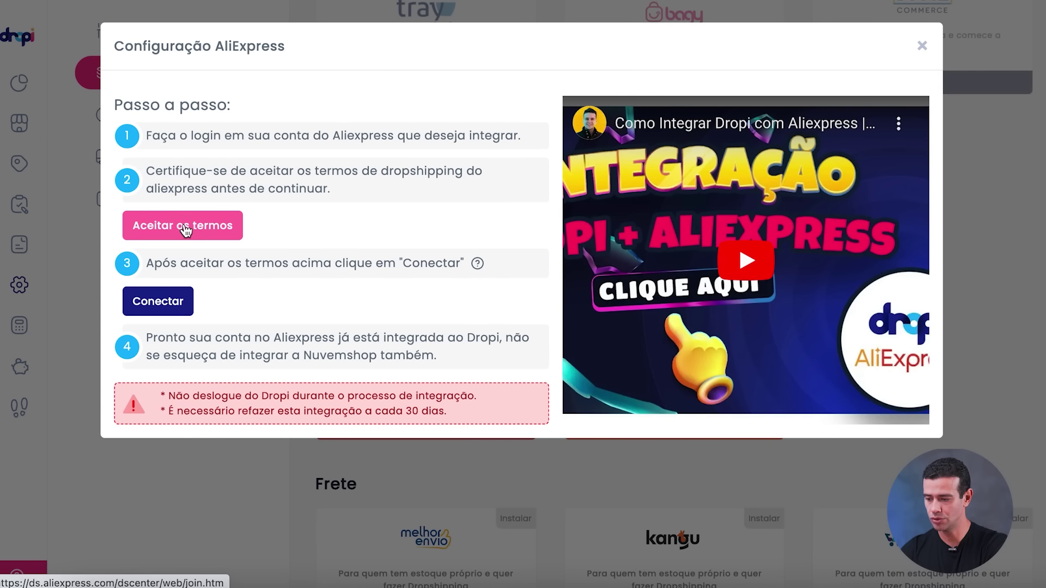
left_click(188, 231)
scroll(597, 348, "down", 10)
Step: Accept the AliExpress dropshipping agreement and authorize Dropi to access the AliExpress account
scroll(598, 347, "down", 20)
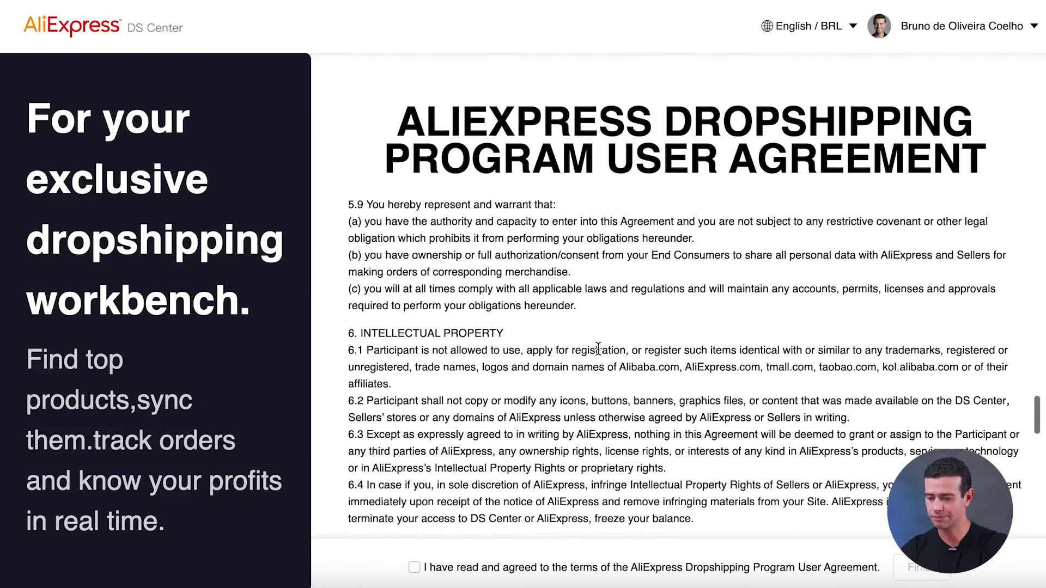
left_click(415, 569)
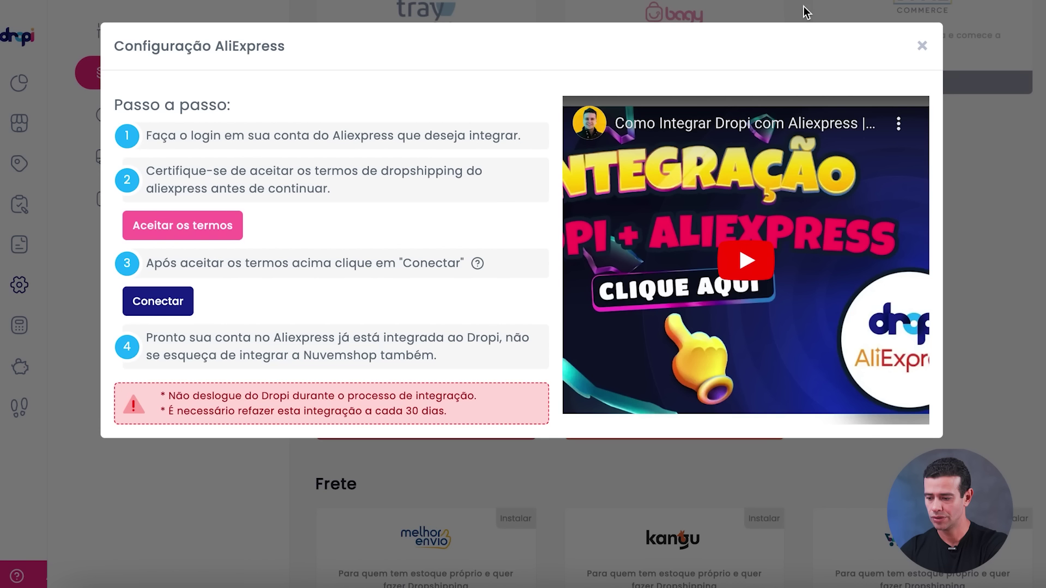
left_click(927, 1)
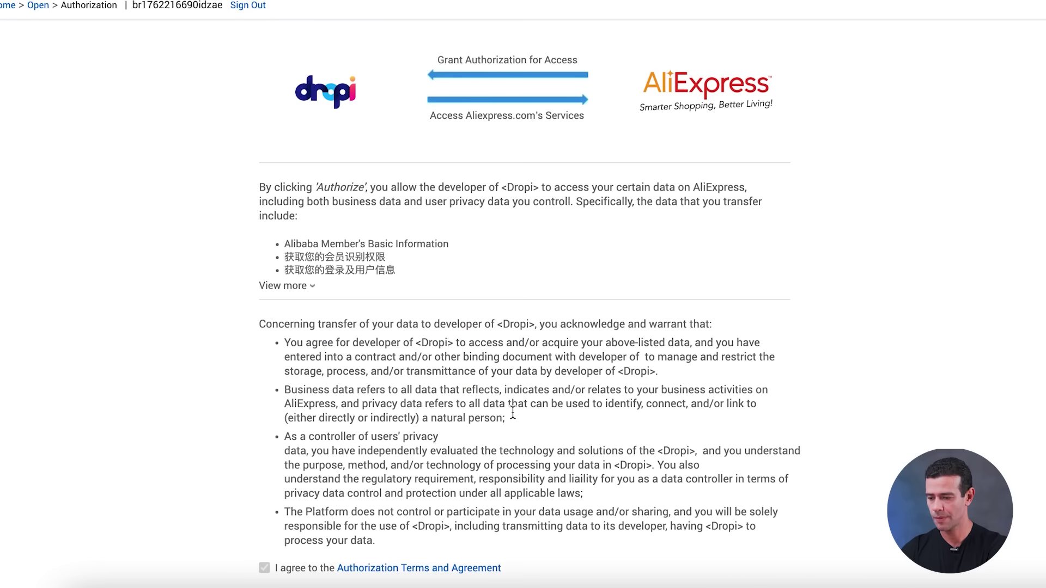
scroll(435, 431, "up", 1)
scroll(267, 431, "up", 4)
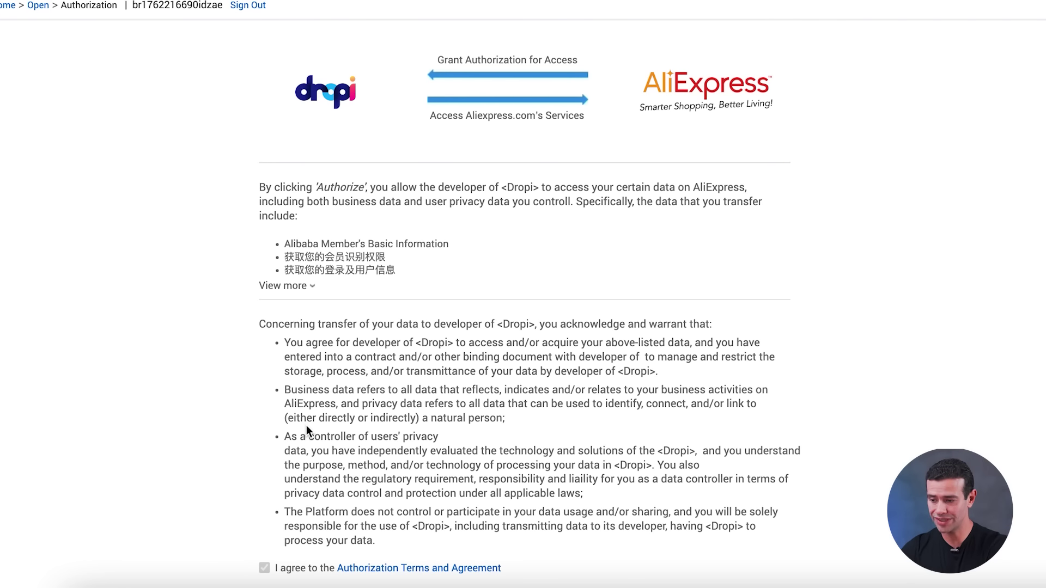
scroll(306, 430, "down", 3)
left_click(301, 463)
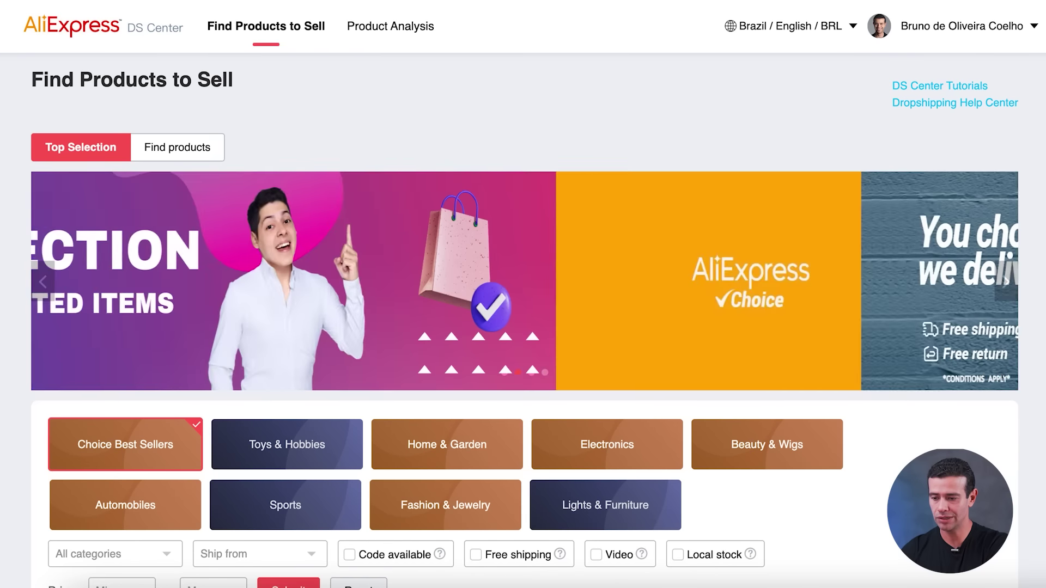
Step: Go back to the AliExpress home page from the account menu, then return to Dropi
mouse_move(1015, 34)
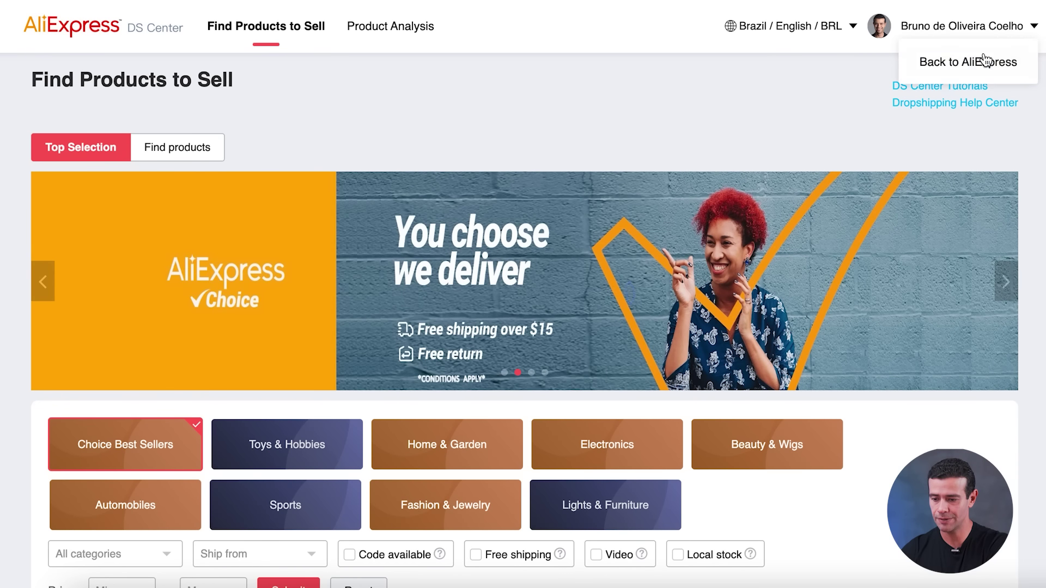
left_click(951, 65)
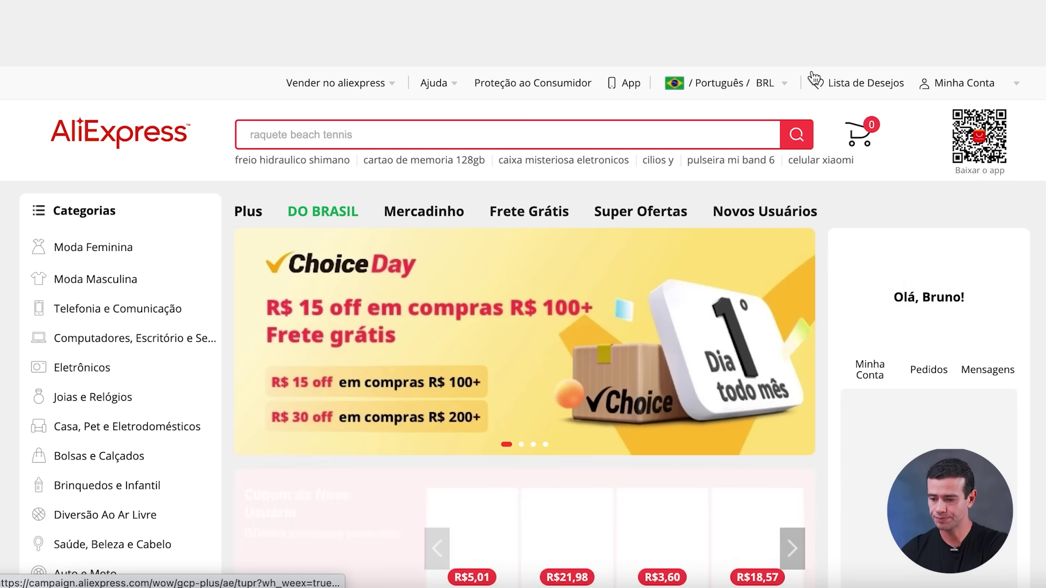
mouse_move(959, 92)
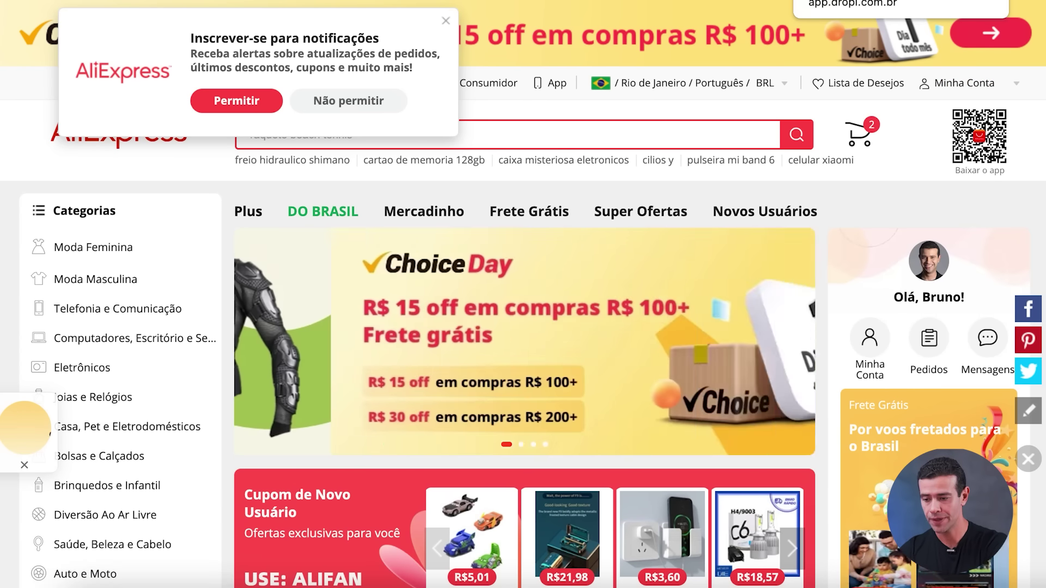
key("ctrl+Tab")
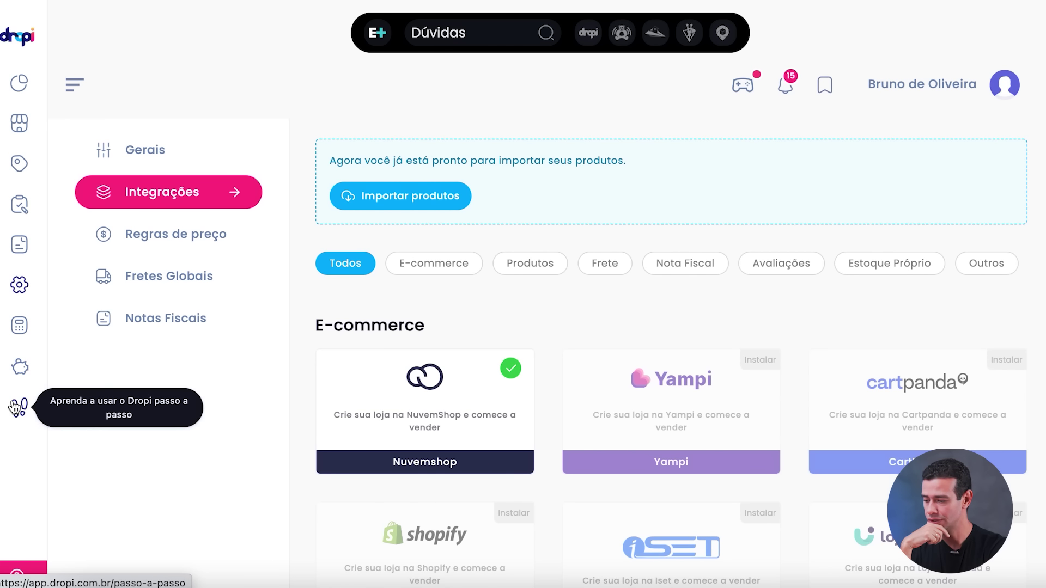
Step: Open Importar Produtos, select the Drop Nacional catalog, and scroll to its best-selling products
left_click(22, 123)
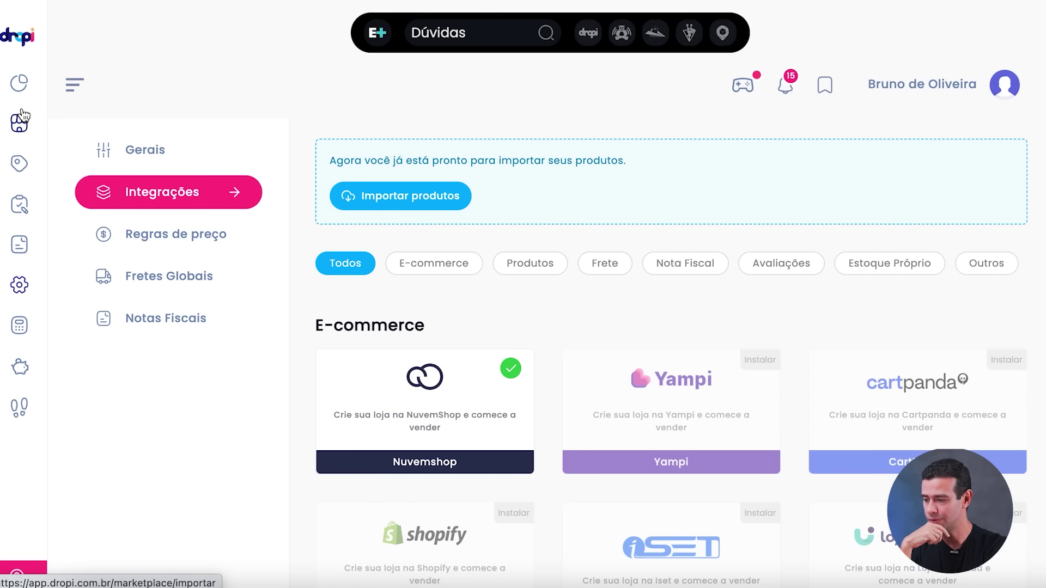
left_click(361, 166)
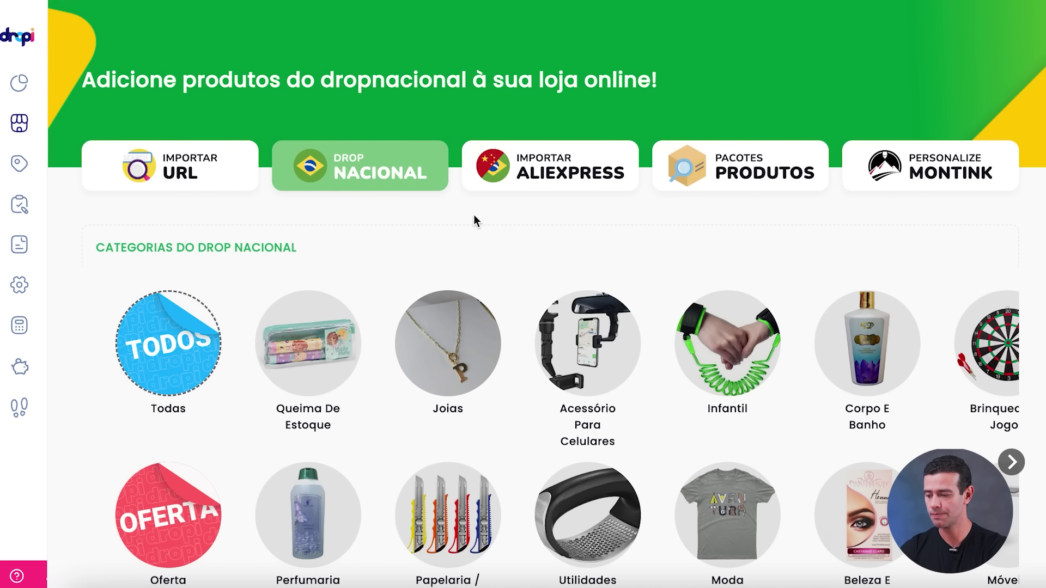
scroll(363, 387, "down", 1)
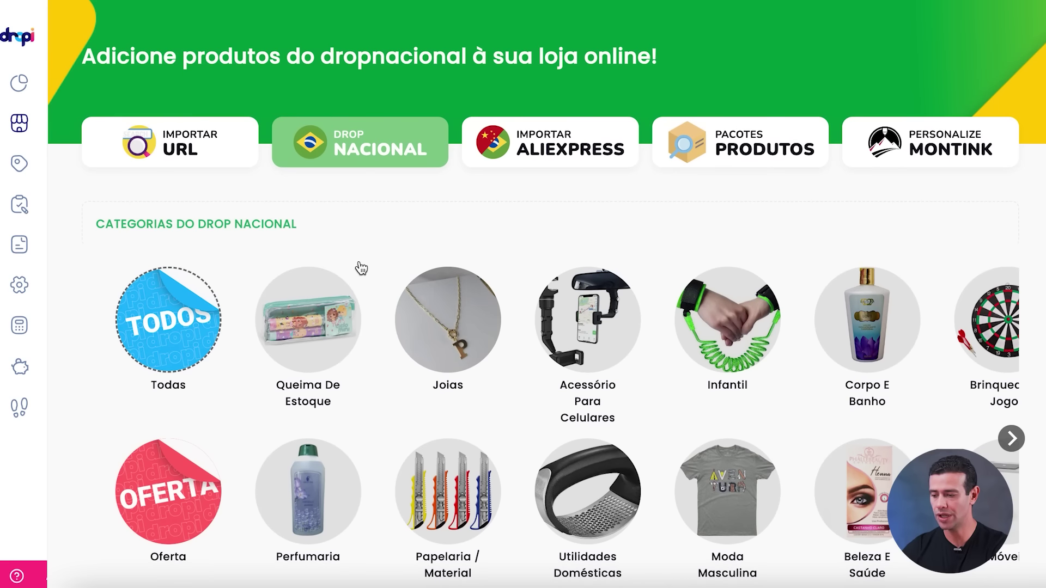
left_click(431, 194)
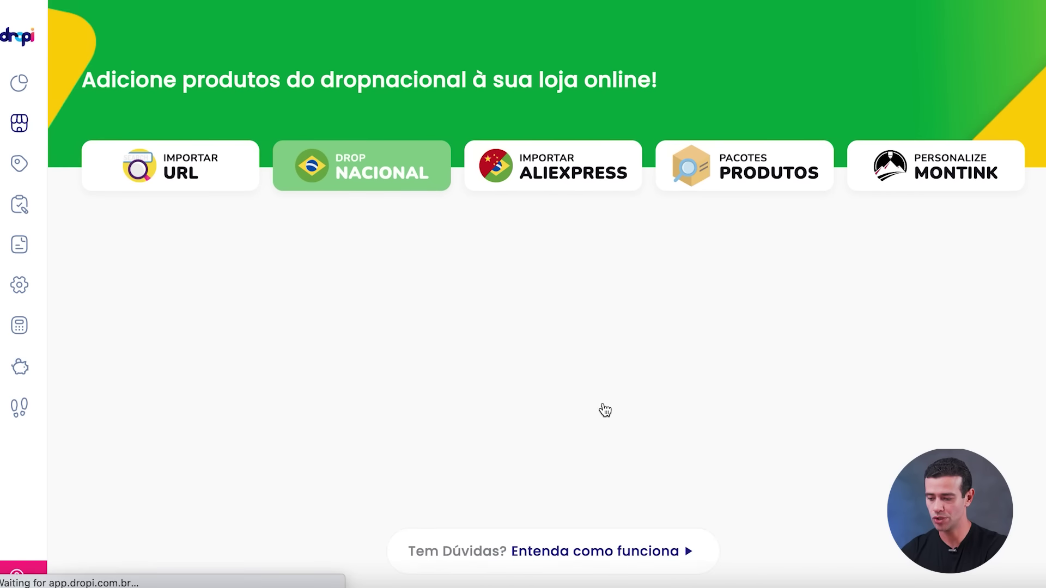
scroll(599, 406, "down", 5)
scroll(599, 405, "down", 3)
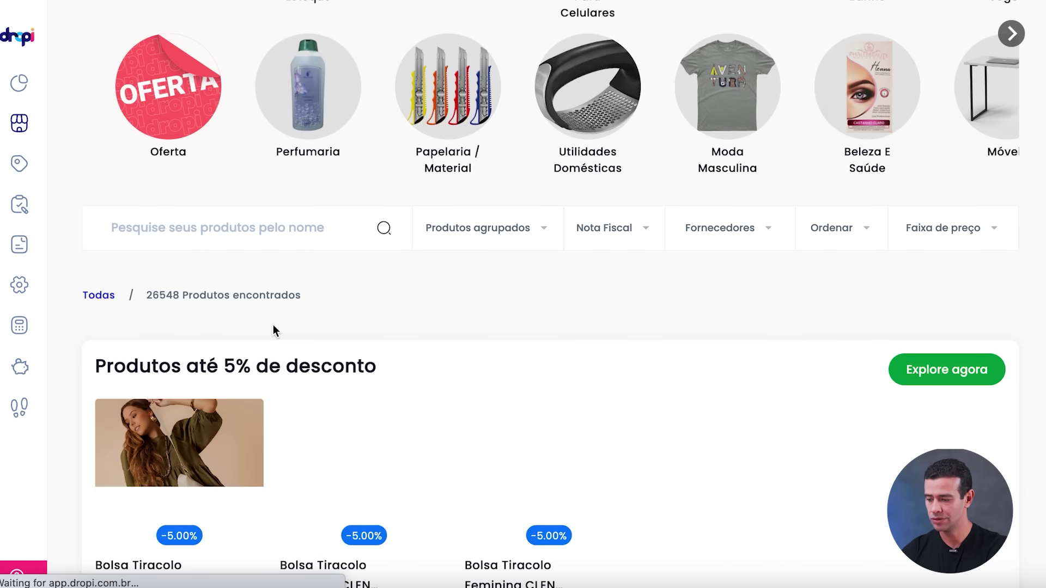
scroll(275, 365, "down", 10)
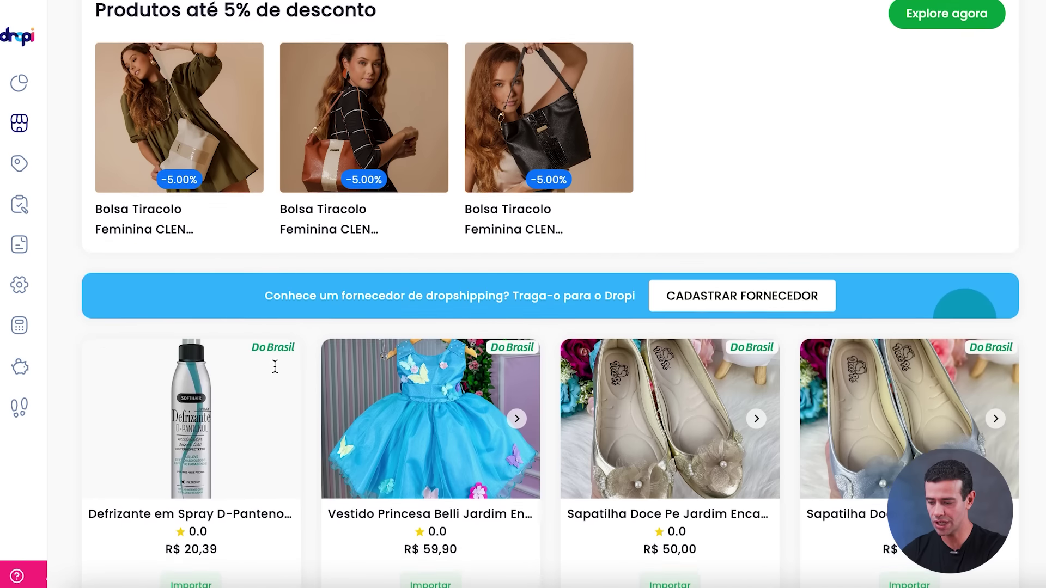
scroll(274, 367, "down", 6)
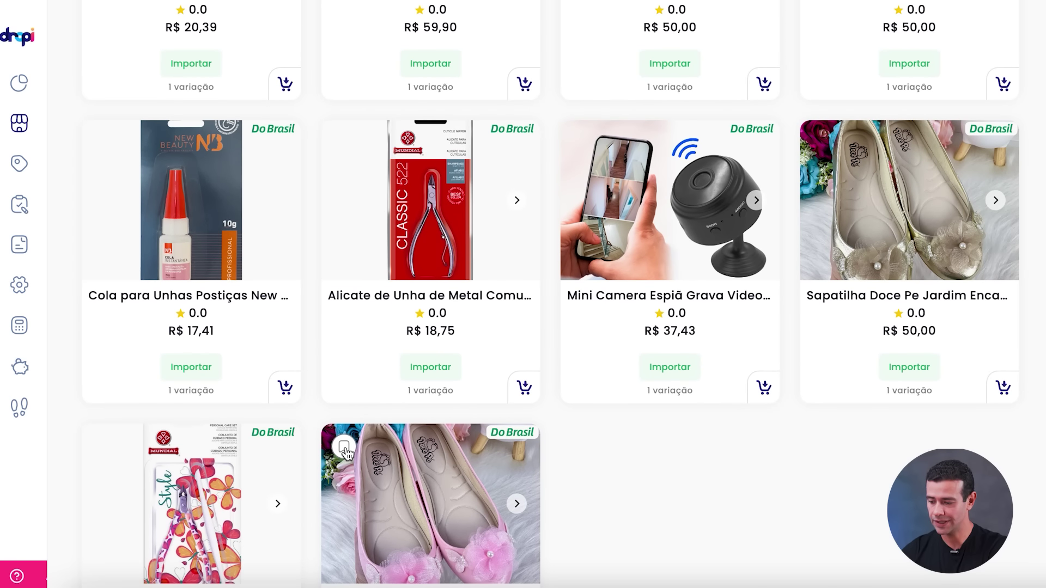
scroll(346, 447, "down", 15)
scroll(346, 450, "up", 10)
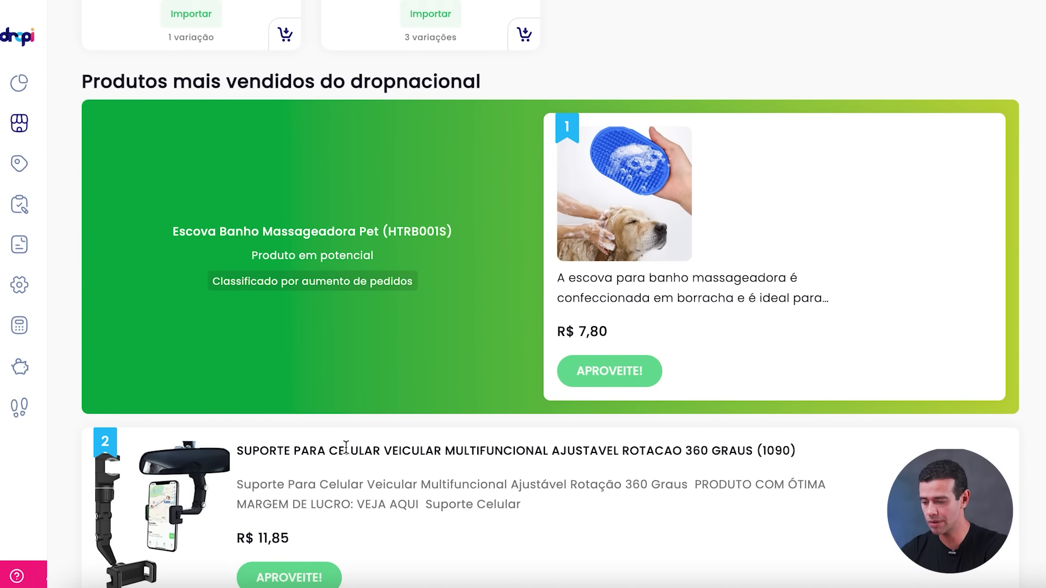
scroll(346, 447, "down", 7)
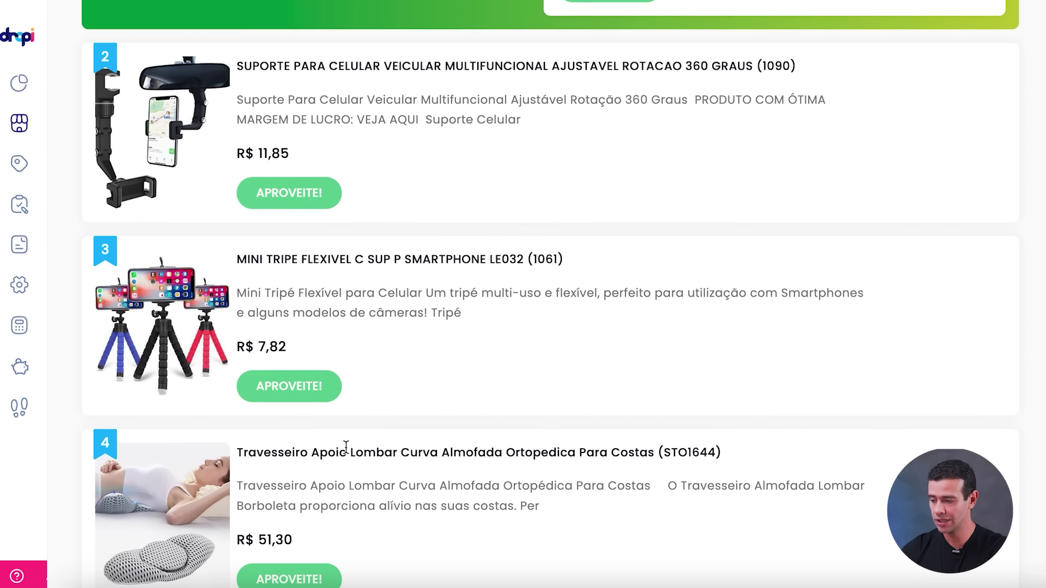
scroll(345, 446, "down", 8)
scroll(346, 447, "up", 2)
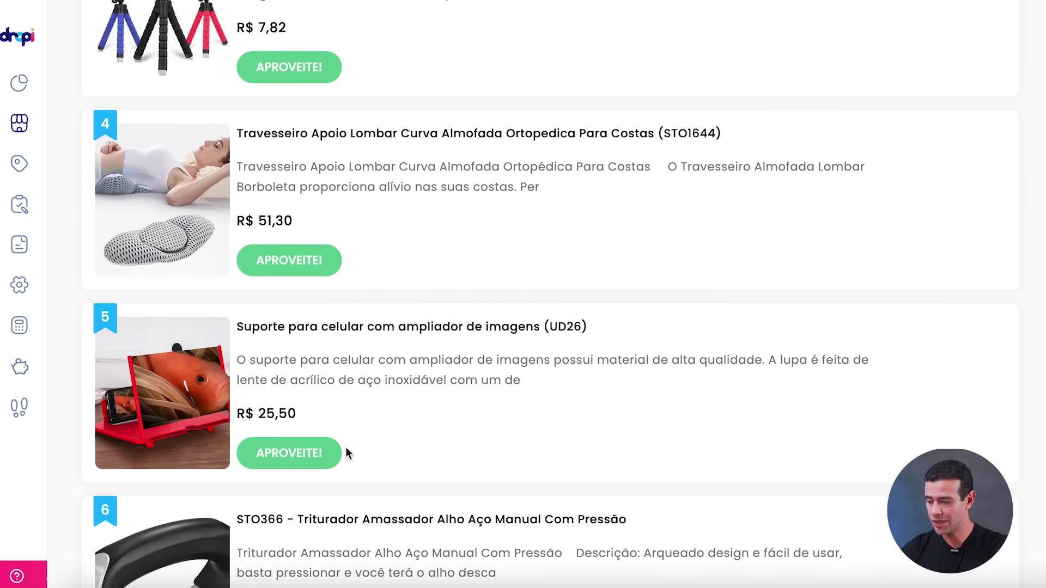
scroll(346, 452, "down", 9)
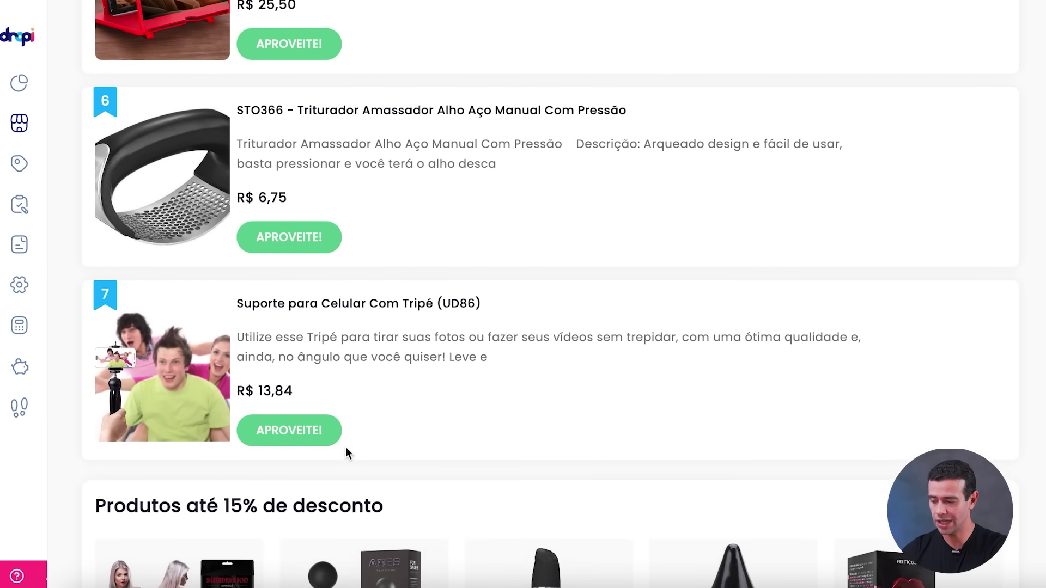
scroll(346, 447, "down", 3)
scroll(346, 447, "up", 4)
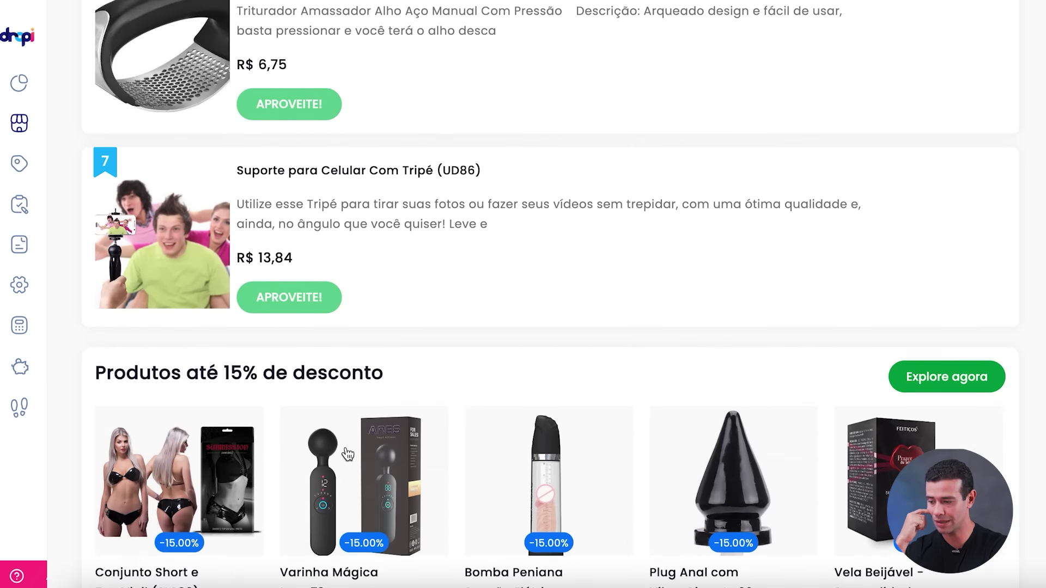
scroll(346, 452, "up", 4)
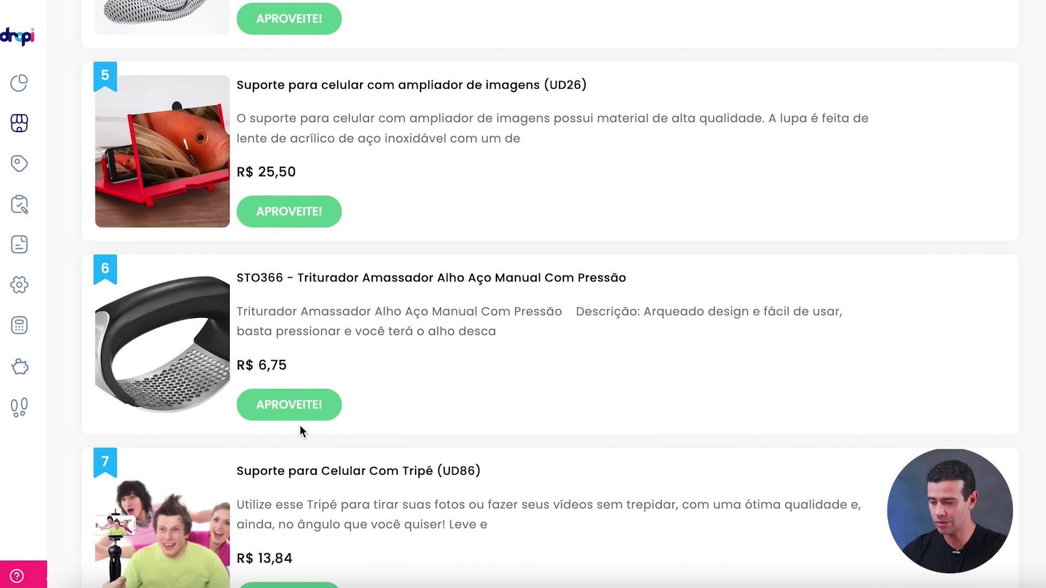
Step: Open the STO366 garlic crusher's details, browse its photos, and start importing it
left_click(297, 405)
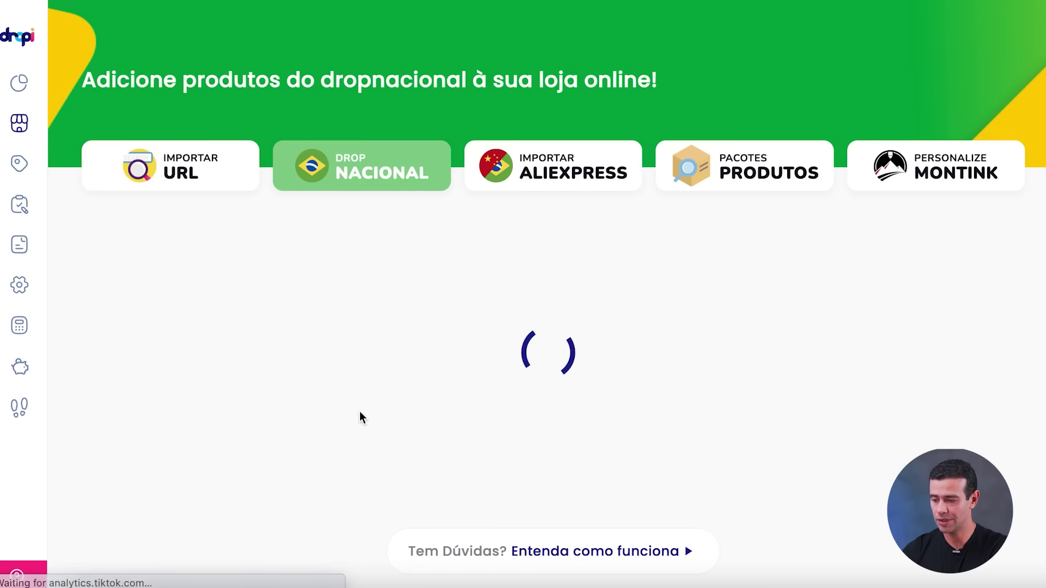
scroll(652, 387, "down", 7)
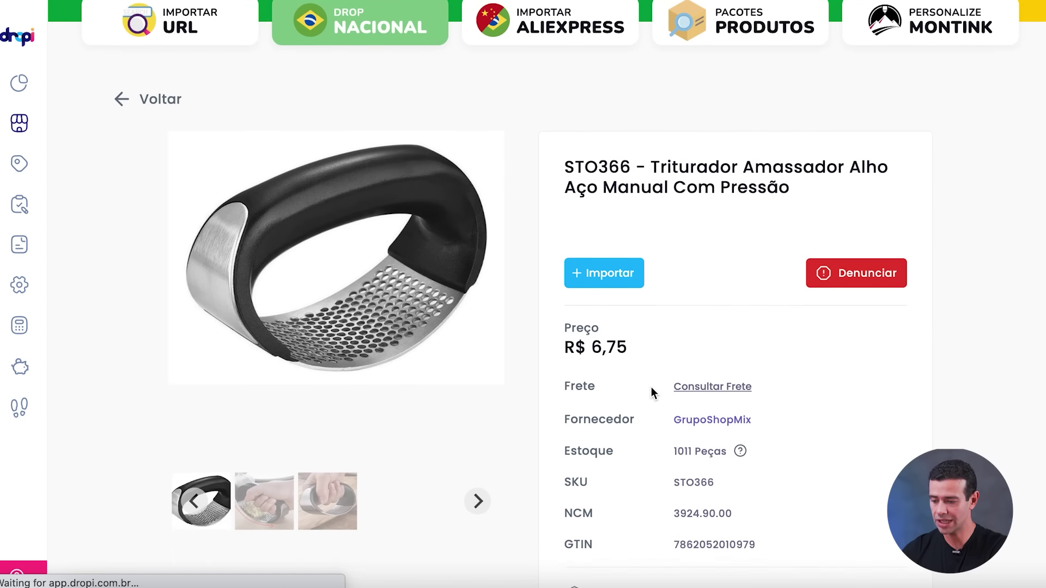
scroll(650, 386, "up", 5)
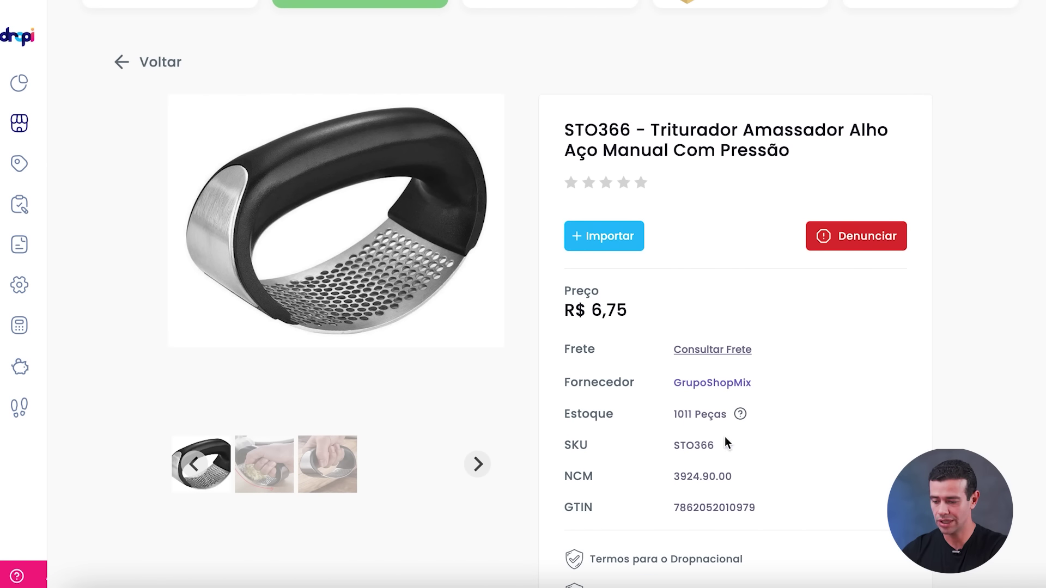
scroll(725, 437, "down", 5)
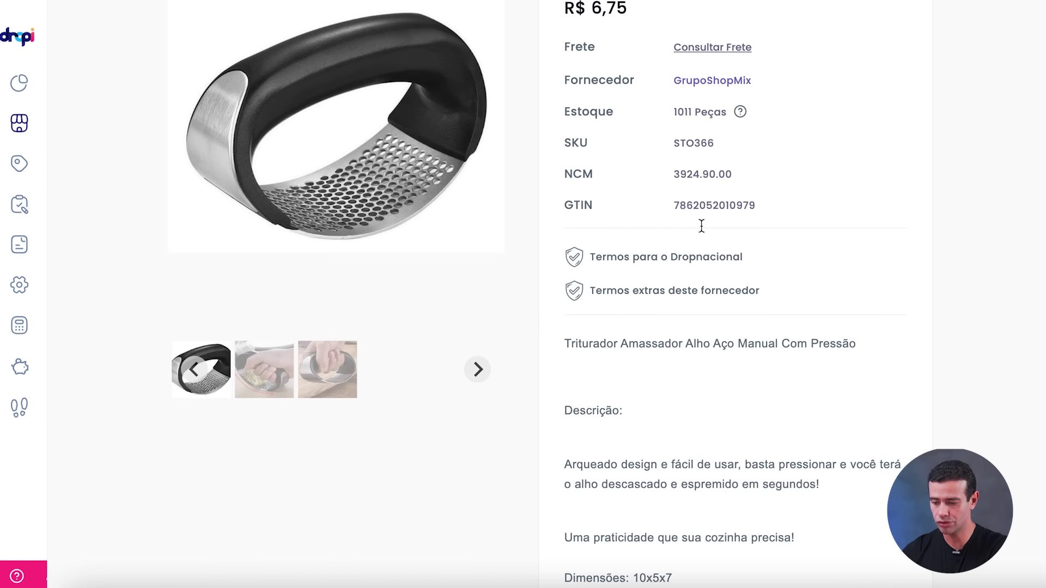
scroll(665, 427, "down", 14)
scroll(666, 434, "up", 5)
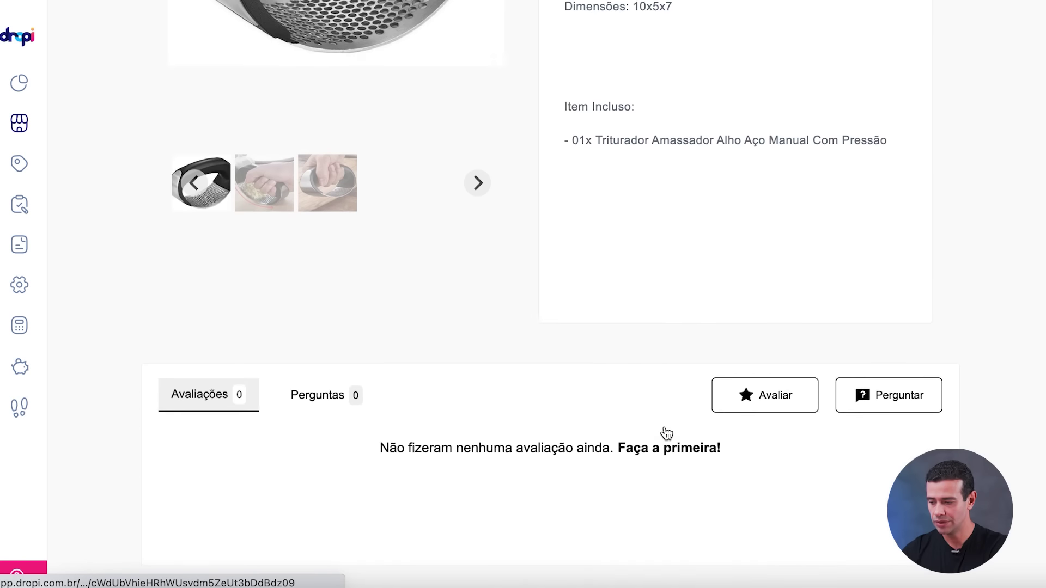
scroll(666, 433, "up", 3)
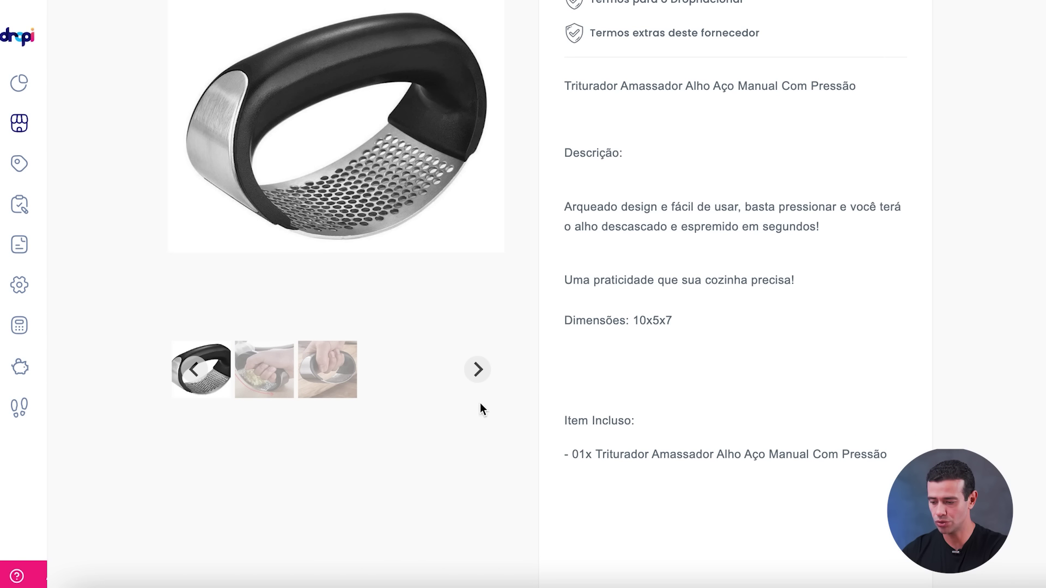
left_click(479, 370)
scroll(481, 371, "up", 5)
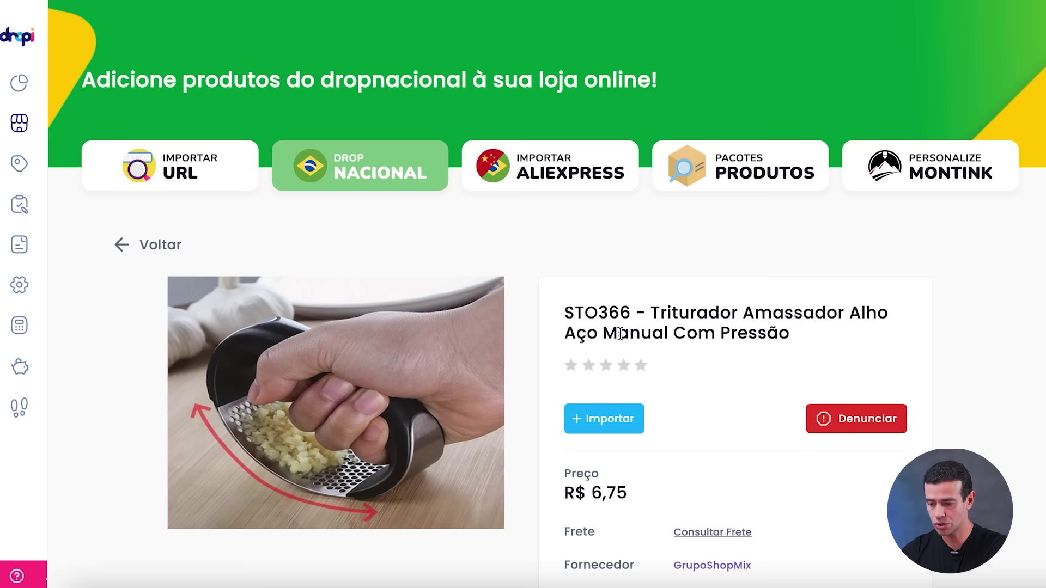
left_click(614, 424)
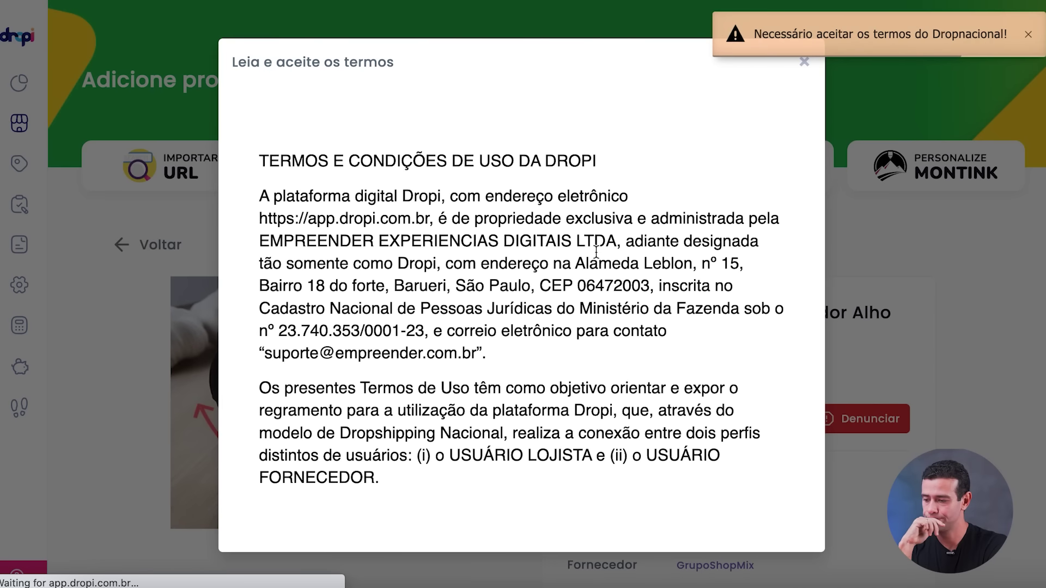
Step: Accept the Drop Nacional and return-policy terms and register as Pessoa física, starting the name field
left_click(465, 522)
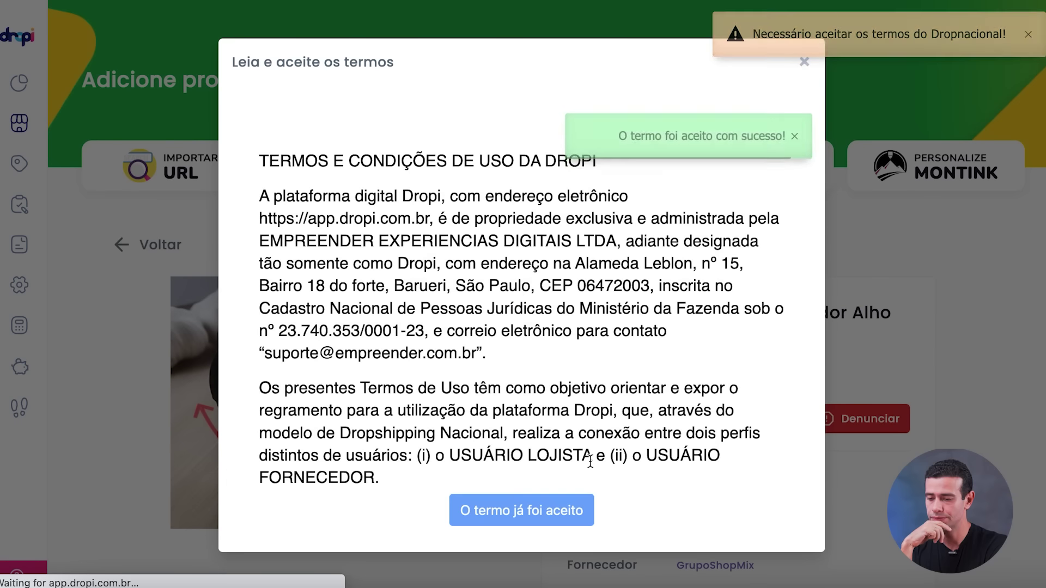
left_click(482, 513)
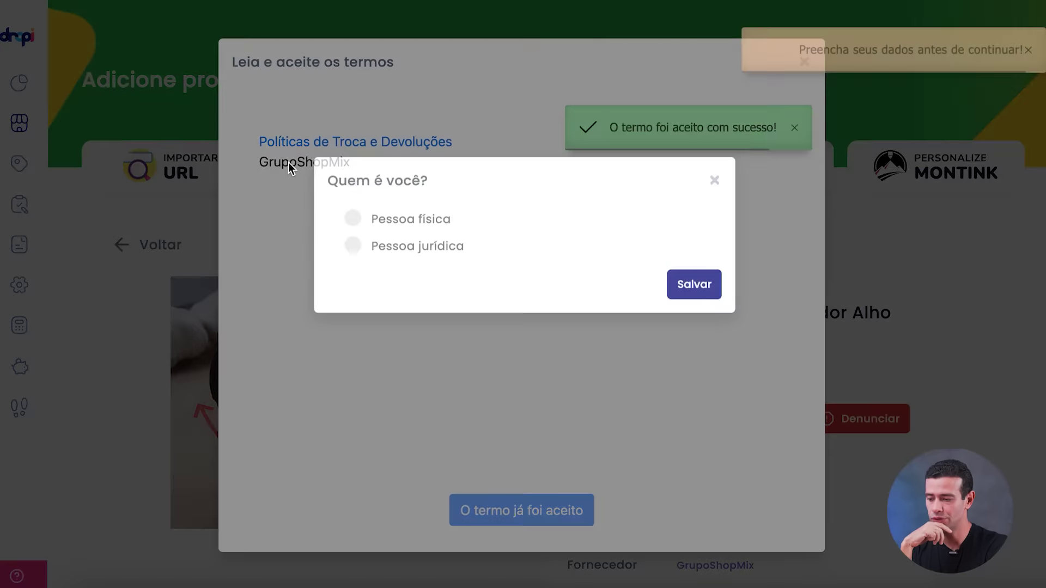
left_click(390, 219)
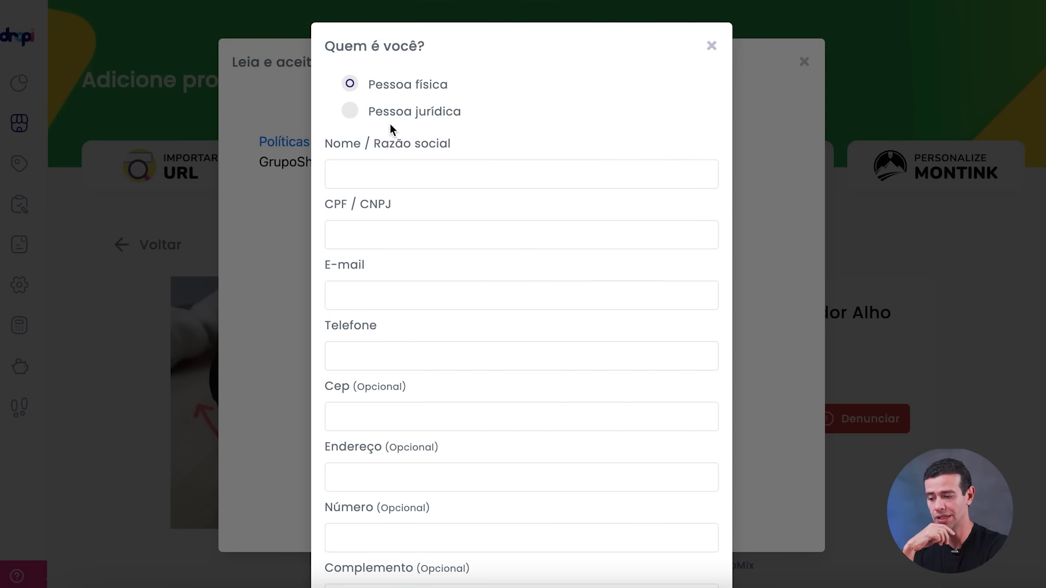
left_click(376, 174)
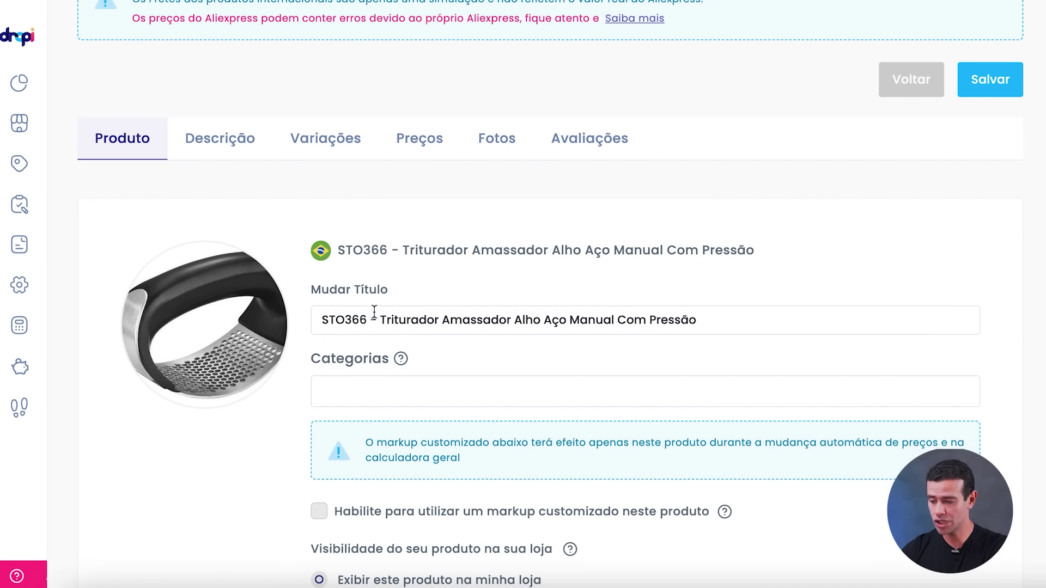
Step: Retitle the product 'Super Amassador de Alho Manual, todo em Aço'
left_click_drag(384, 317, 282, 321)
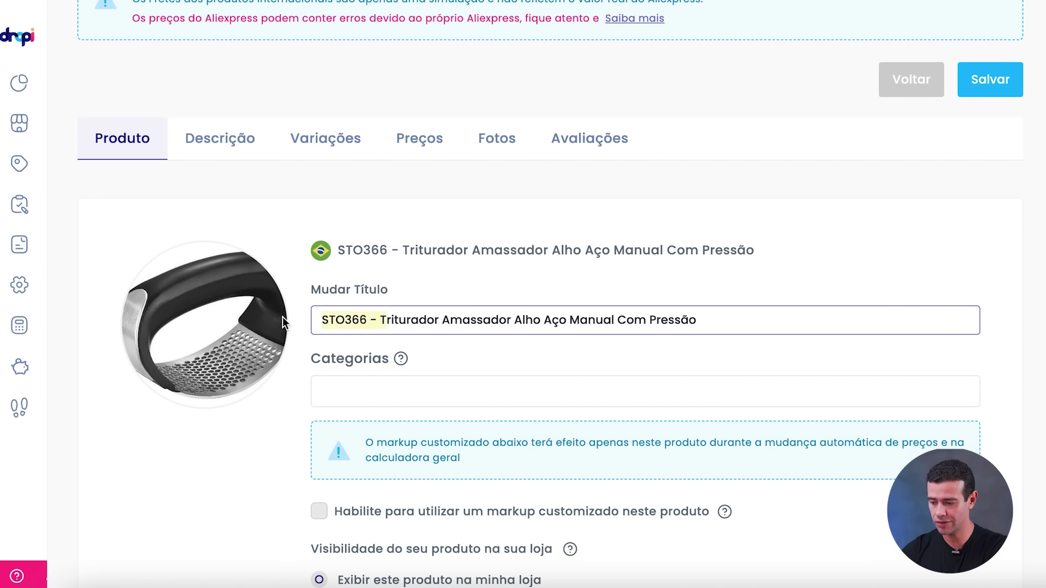
type("T")
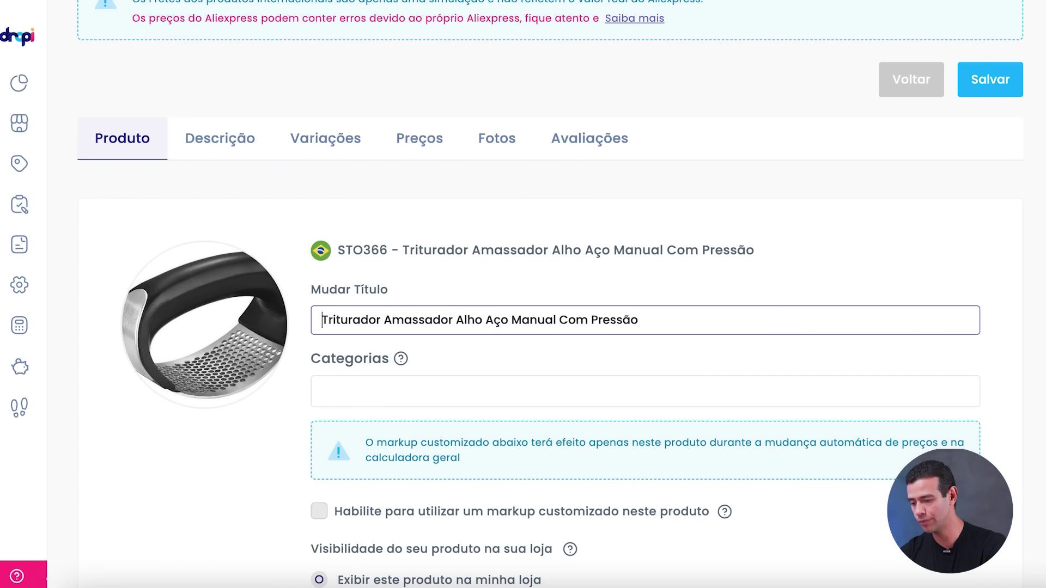
type("Super Amassar")
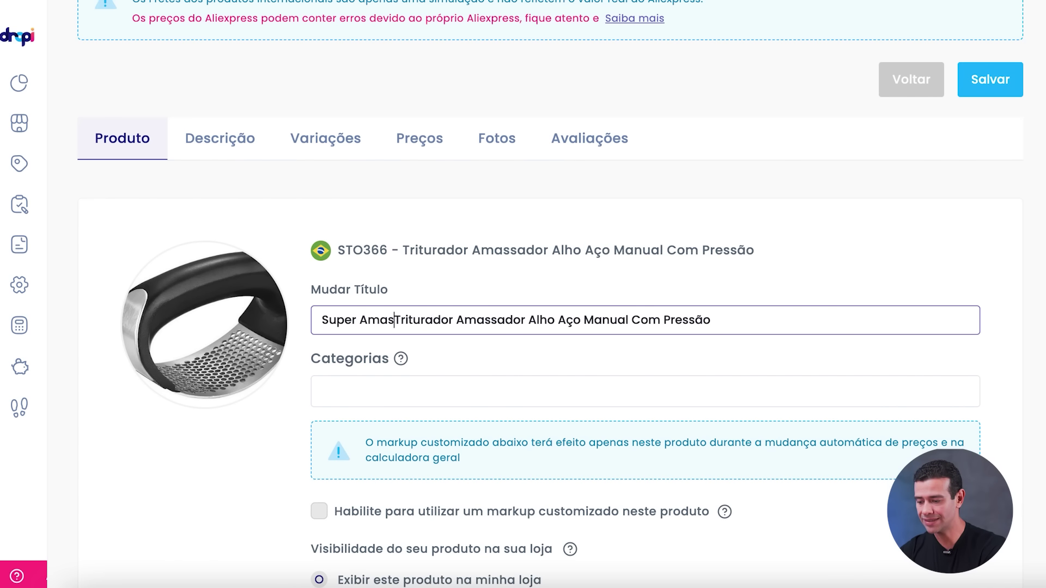
key("shift+End")
key("Delete")
key("BackSpace")
type("dor de Alho Man")
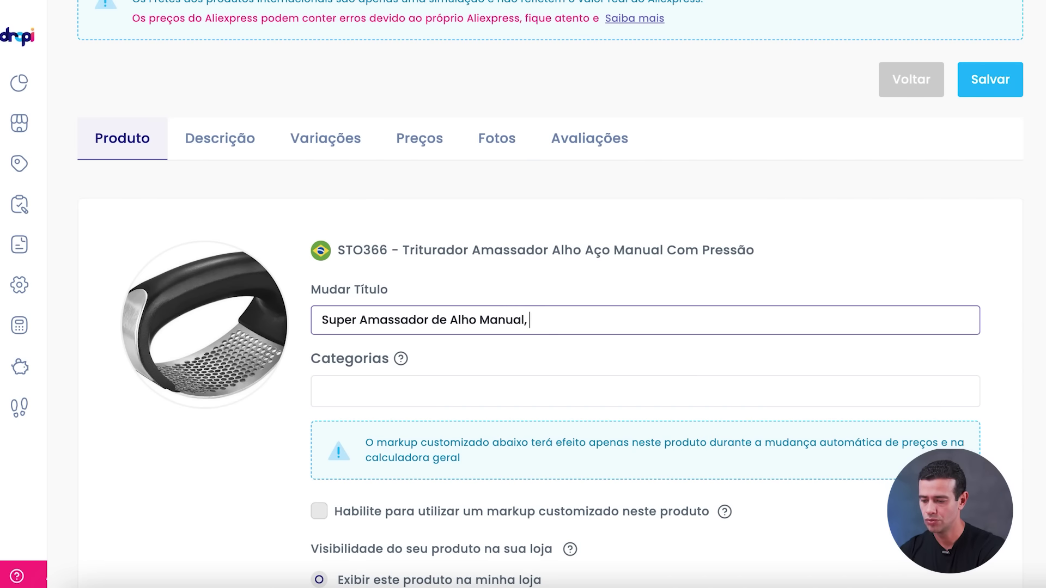
type("ual, todo em aç")
key("ctrl+shift+Left")
key("ctrl+shift+Left")
key("ctrl+shift+Left")
type("todo em Aço")
Step: Set the product category to Utilidades Domésticas
left_click(366, 390)
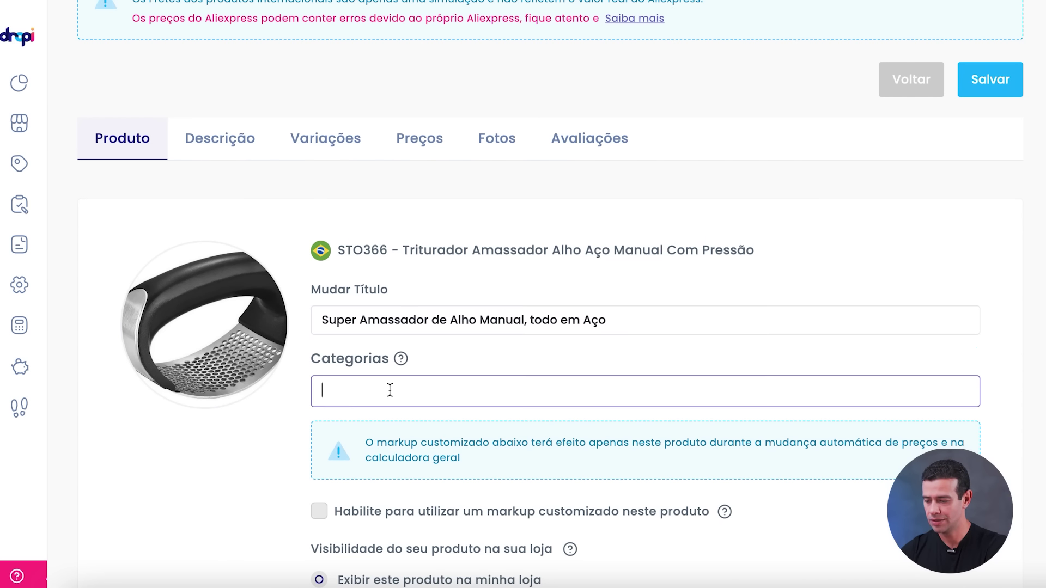
scroll(390, 390, "down", 1)
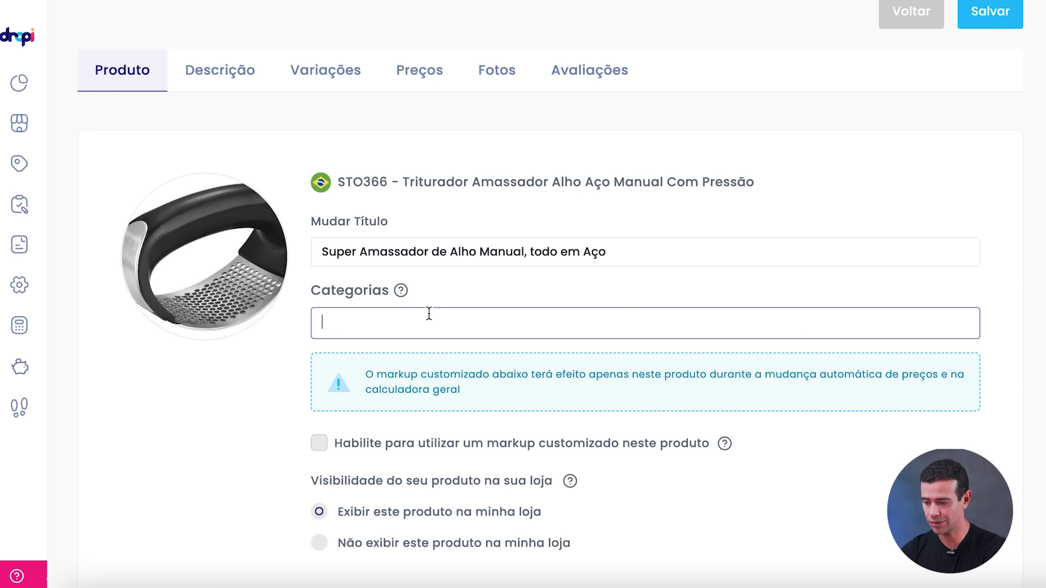
type("Utilidades Domésticas")
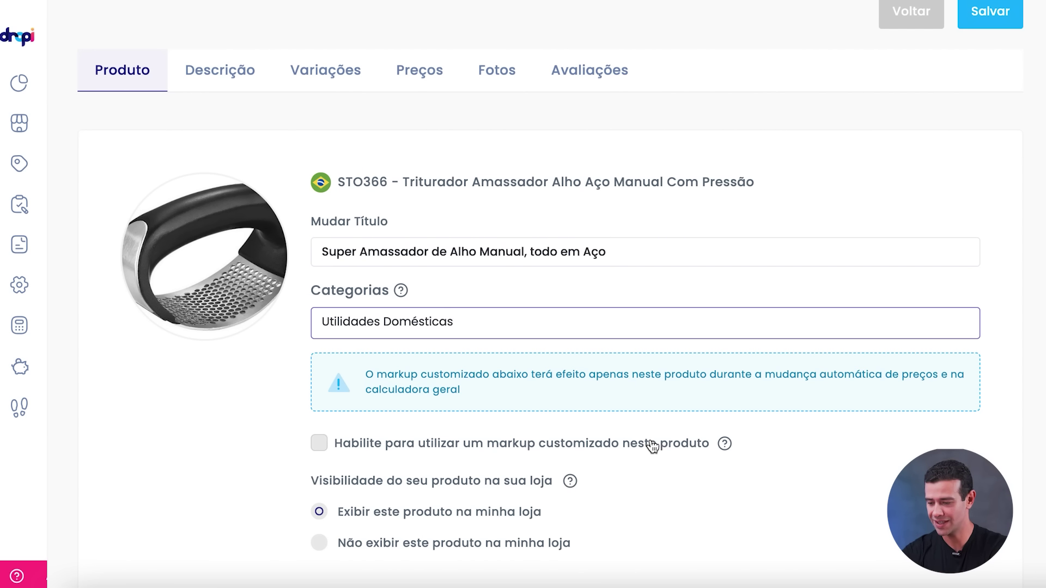
scroll(676, 442, "down", 2)
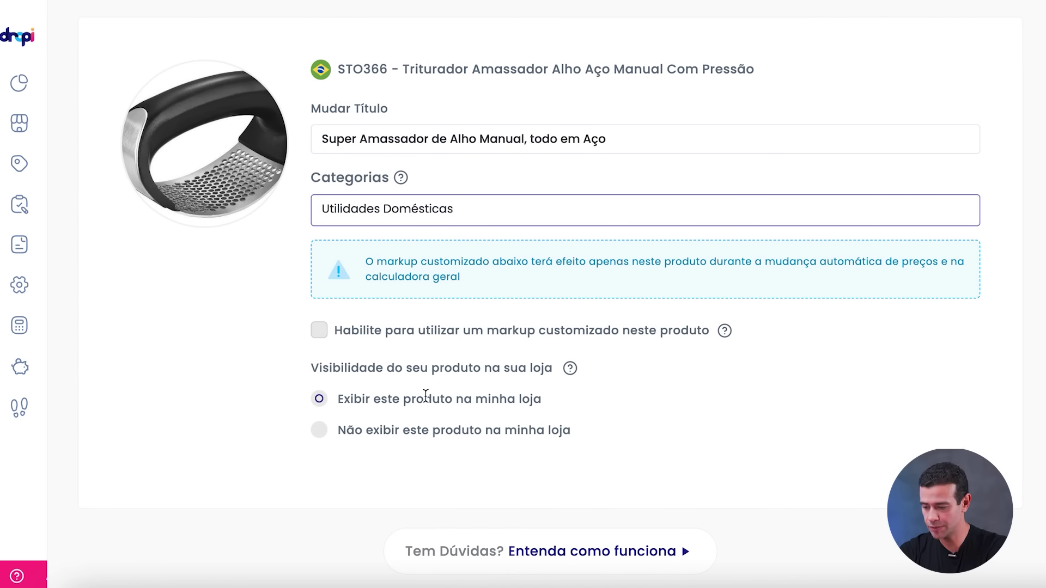
scroll(588, 480, "up", 6)
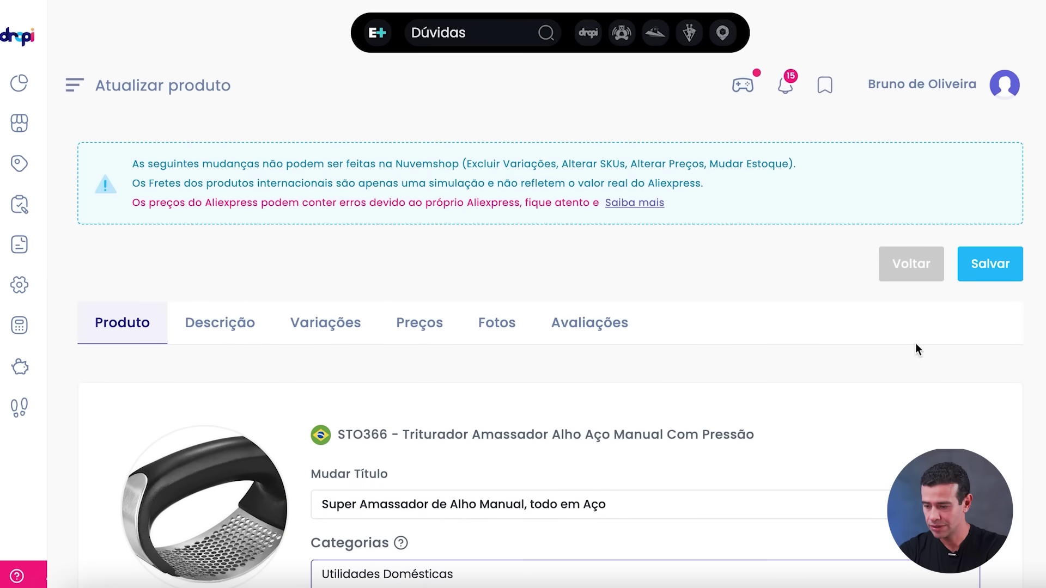
Step: Delete the empty lines above 'Item Incluso' and add a line break after 'Dimensões: 10x5x7'
left_click(196, 319)
scroll(433, 325, "down", 4)
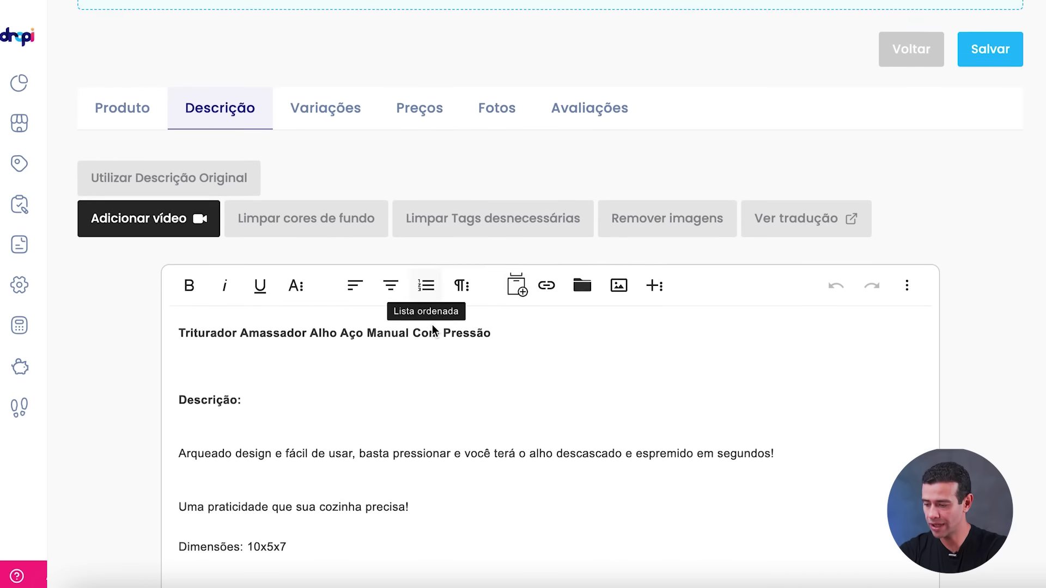
scroll(433, 325, "down", 7)
left_click(255, 259)
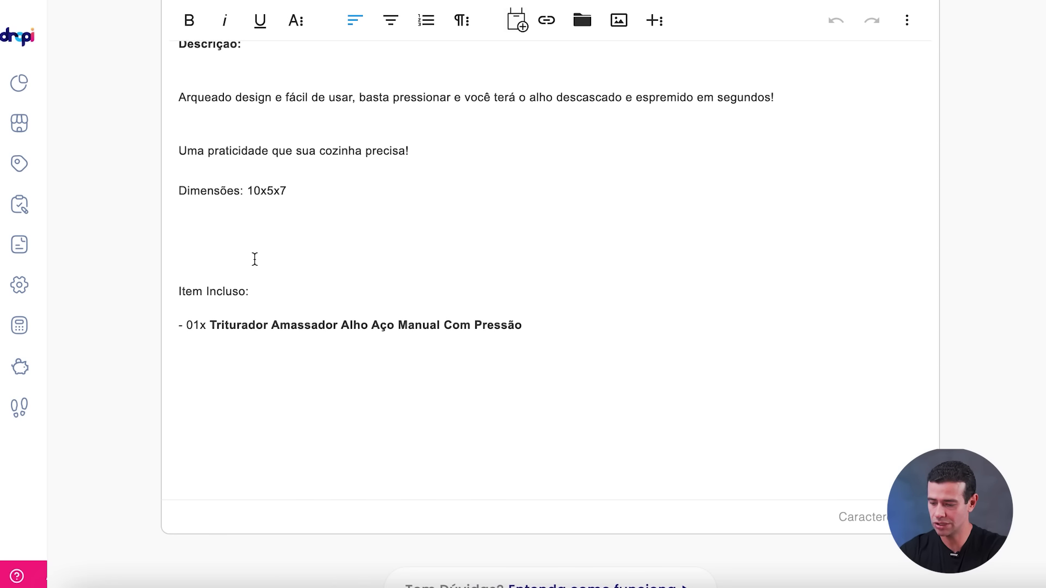
key("BackSpace")
key("BackSpace")
scroll(216, 264, "up", 3)
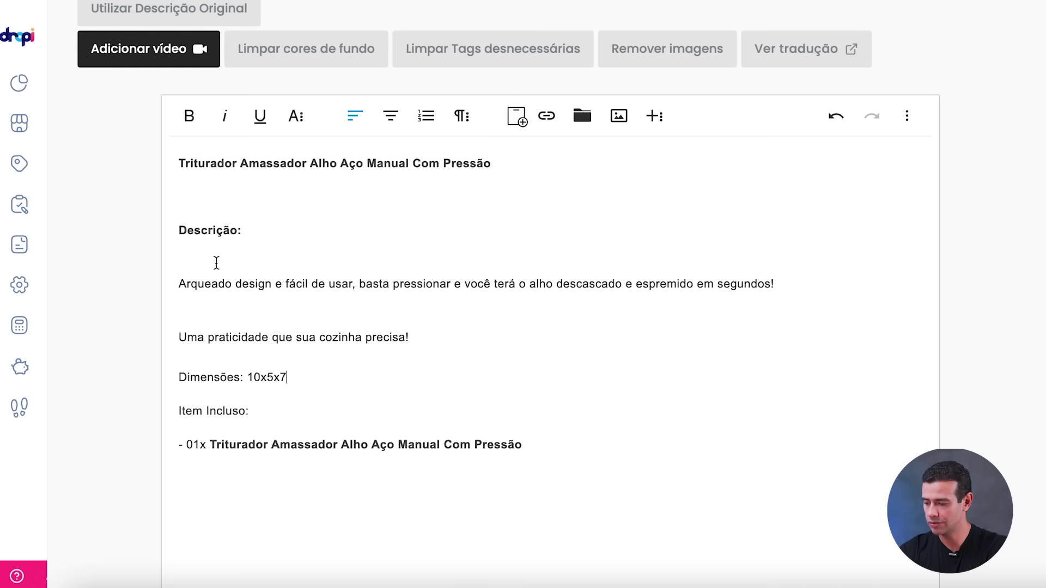
key("Return")
Step: Remove the blank lines and stray space around 'Descrição:', keeping it on its own line
left_click(216, 230)
key("Home")
key("BackSpace")
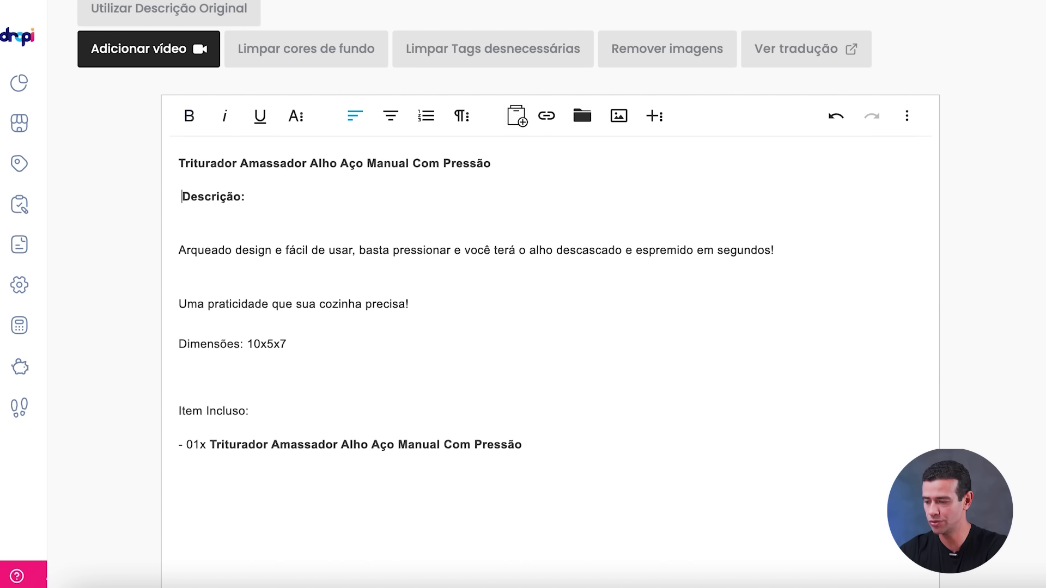
left_click(189, 224)
key("BackSpace")
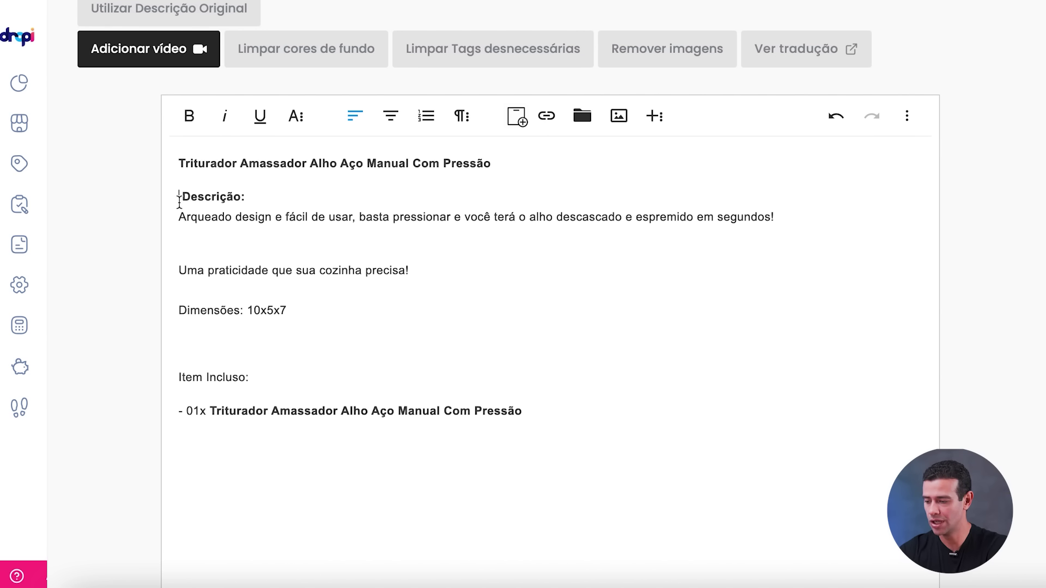
key("BackSpace")
key("Return")
key("BackSpace")
Step: Add spacing above the Arqueado design paragraph, then view the product's variations, which show none
key("Down")
key("Return")
key("Return")
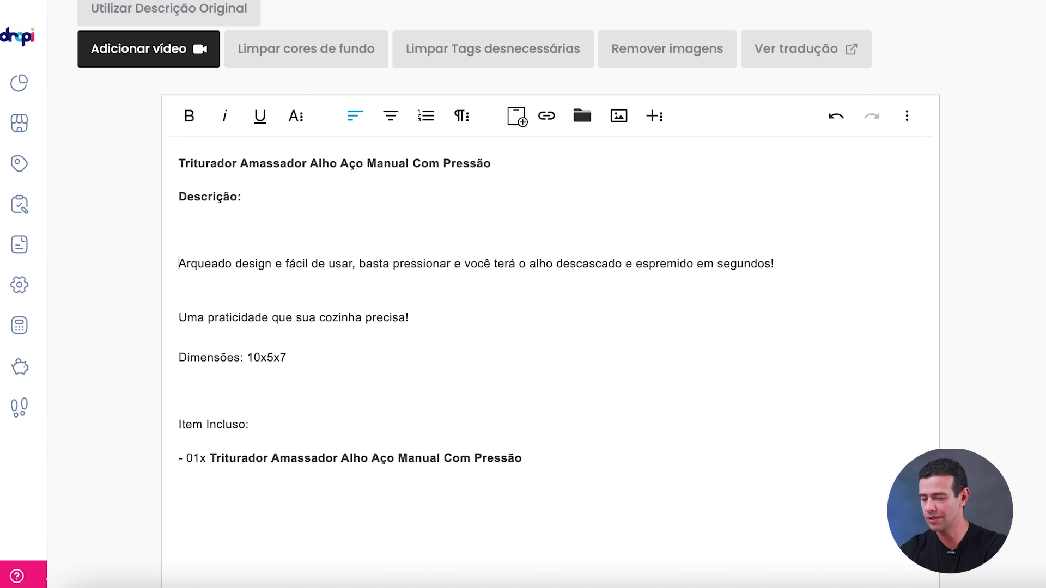
scroll(316, 112, "up", 4)
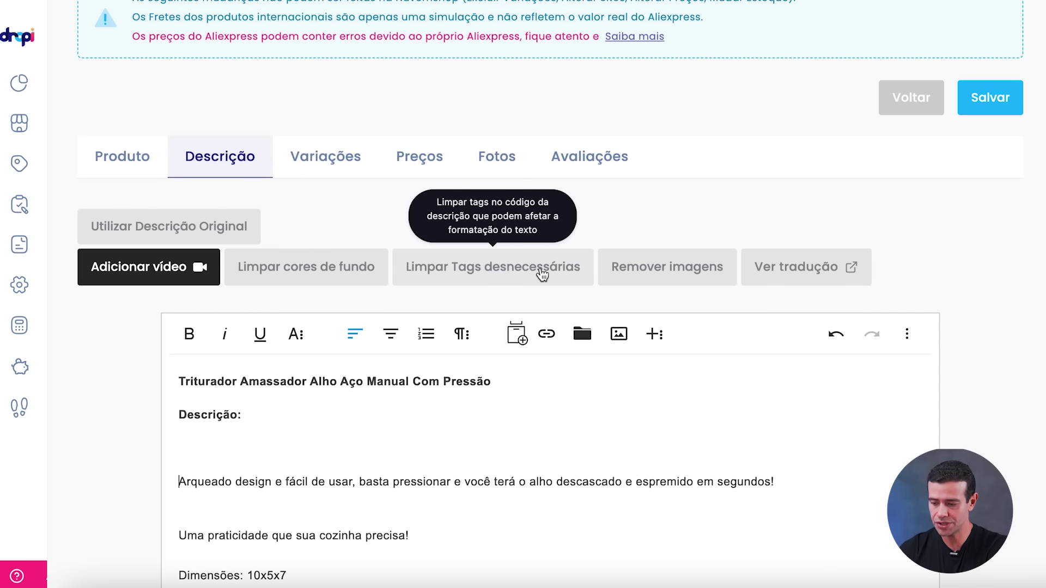
left_click(344, 162)
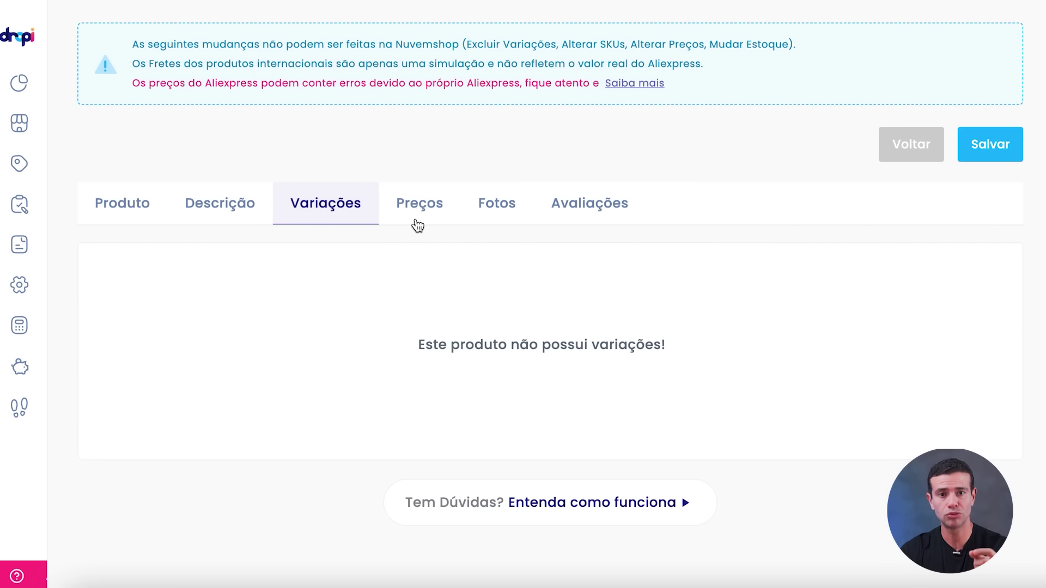
Step: Replace the 64,90 price with 90 and enter 75 as the promotional price
left_click(417, 223)
scroll(420, 237, "down", 1)
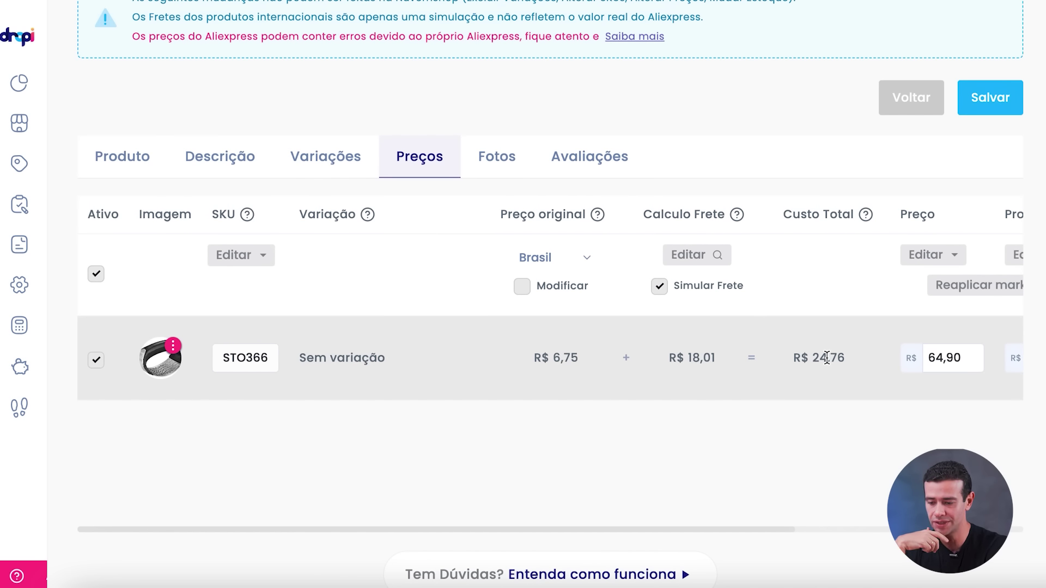
scroll(826, 357, "right", 5)
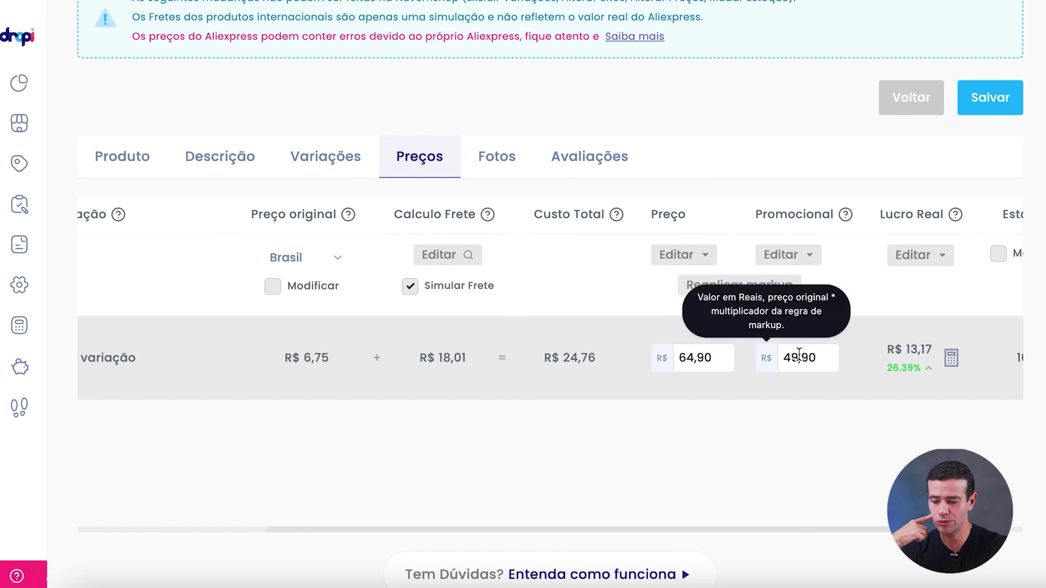
scroll(801, 354, "right", 2)
double_click(644, 358)
type("90")
key("Tab")
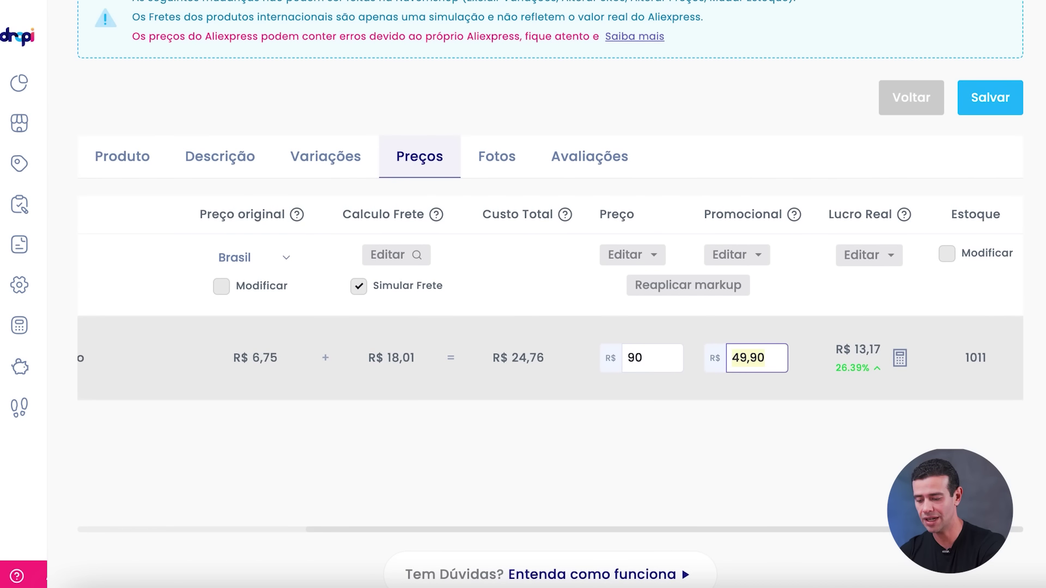
type("75")
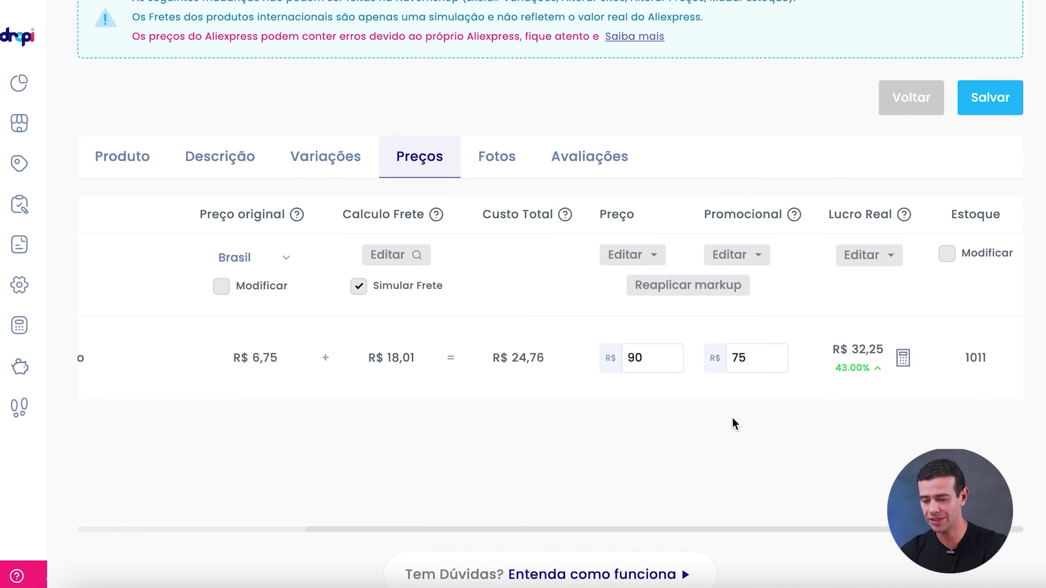
scroll(730, 423, "left", 5)
scroll(730, 423, "right", 3)
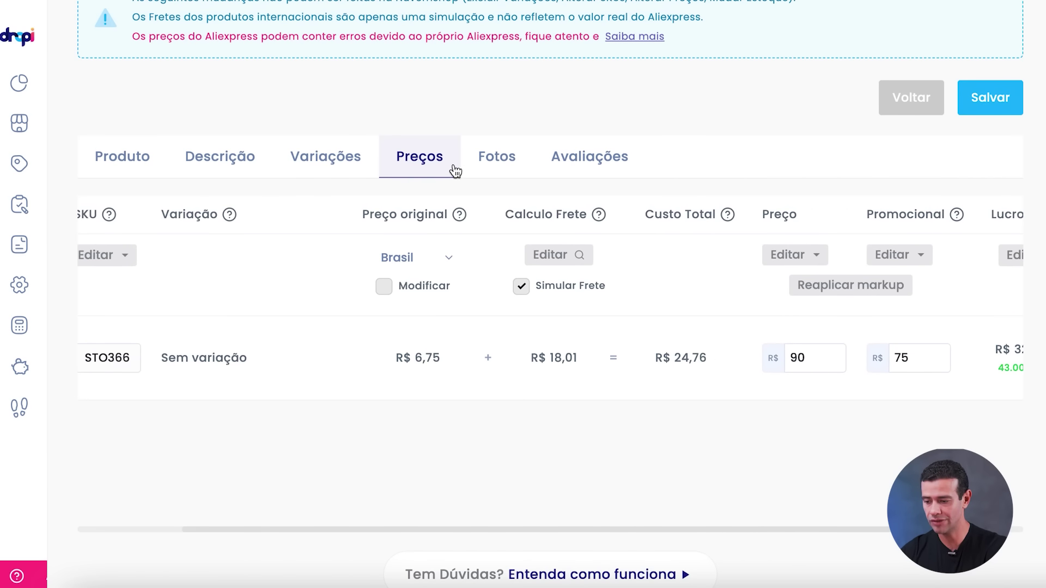
left_click(508, 159)
Step: Try moving the third of the three photos into first position, then bring up the empty reviews section
scroll(439, 444, "down", 3)
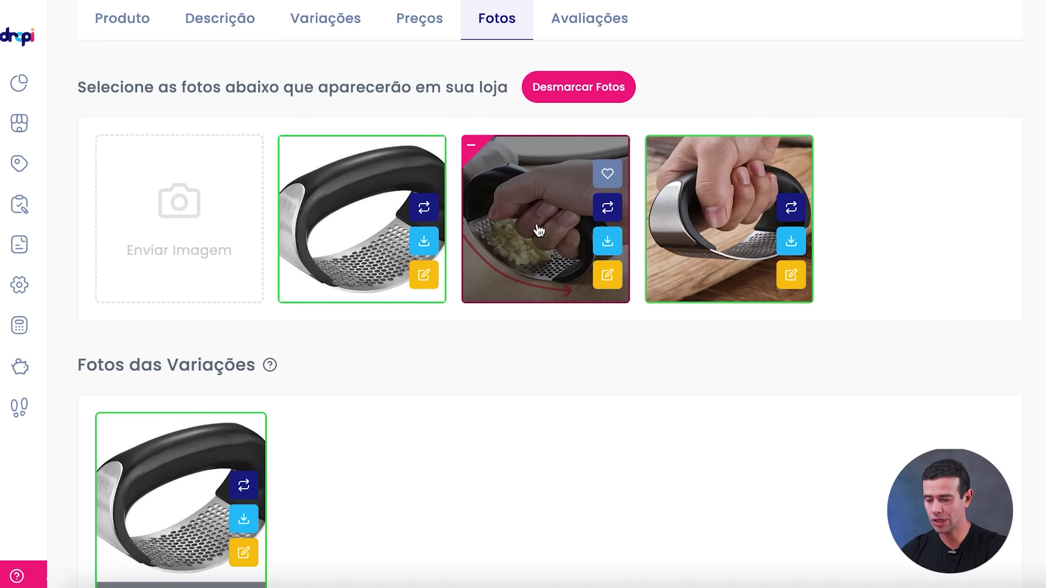
left_click_drag(723, 226, 346, 215)
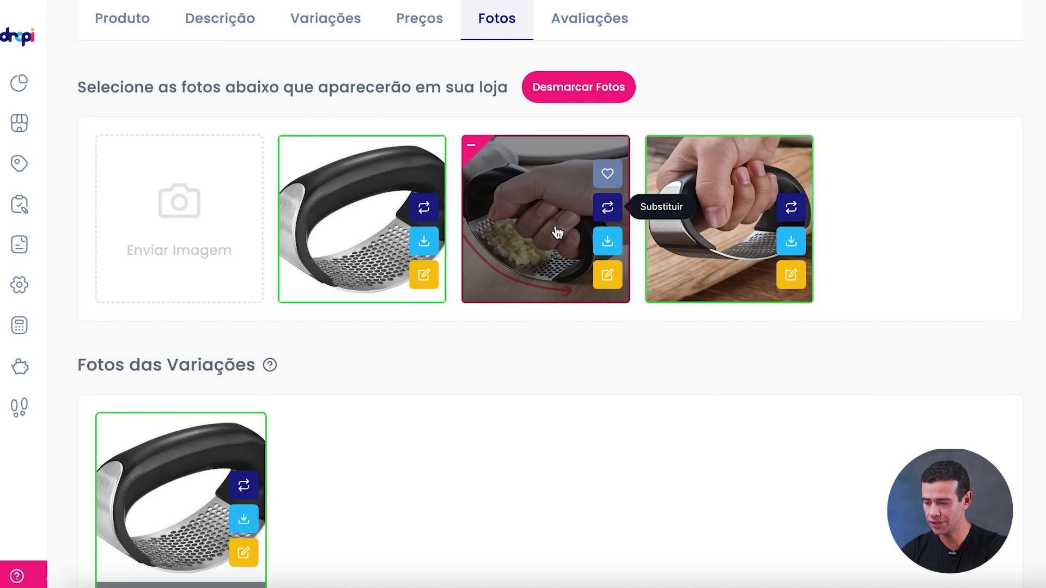
scroll(393, 423, "down", 3)
scroll(390, 418, "up", 2)
left_click_drag(733, 185, 306, 168)
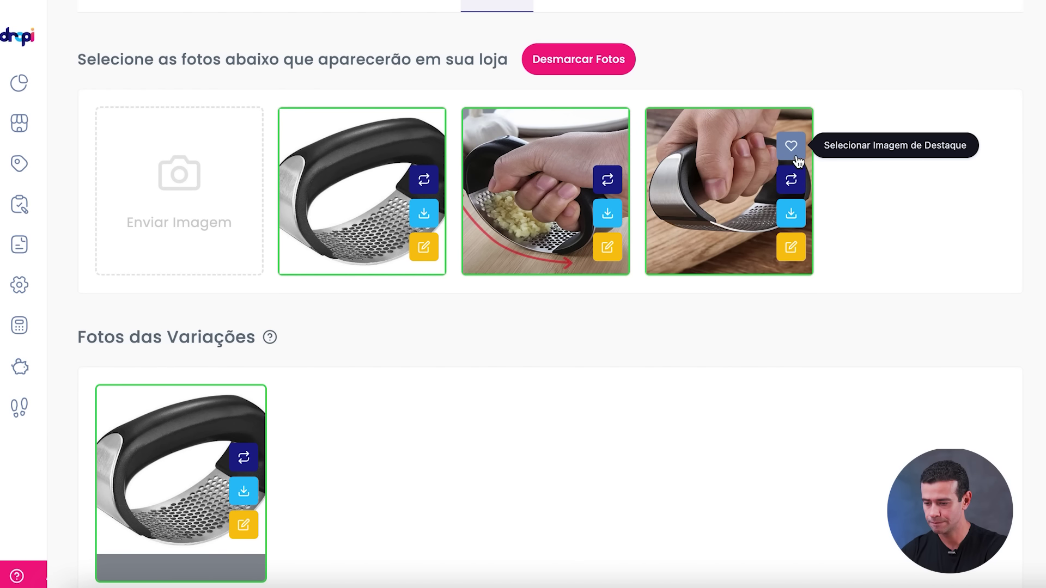
left_click(590, 6)
scroll(773, 425, "up", 5)
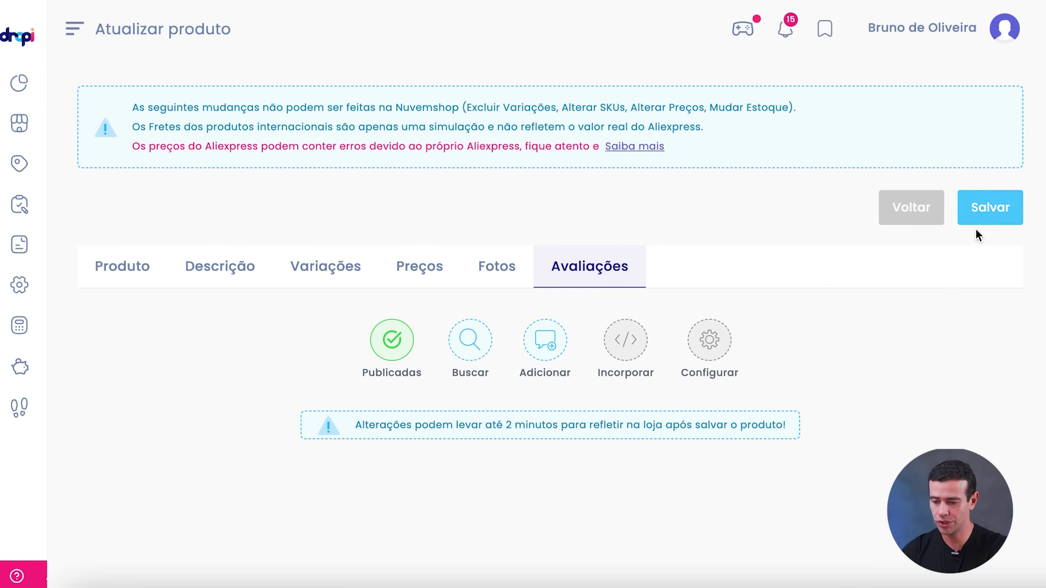
Step: Save the garlic press with the Nuvemshop export box checked, sending it to the store
left_click(984, 213)
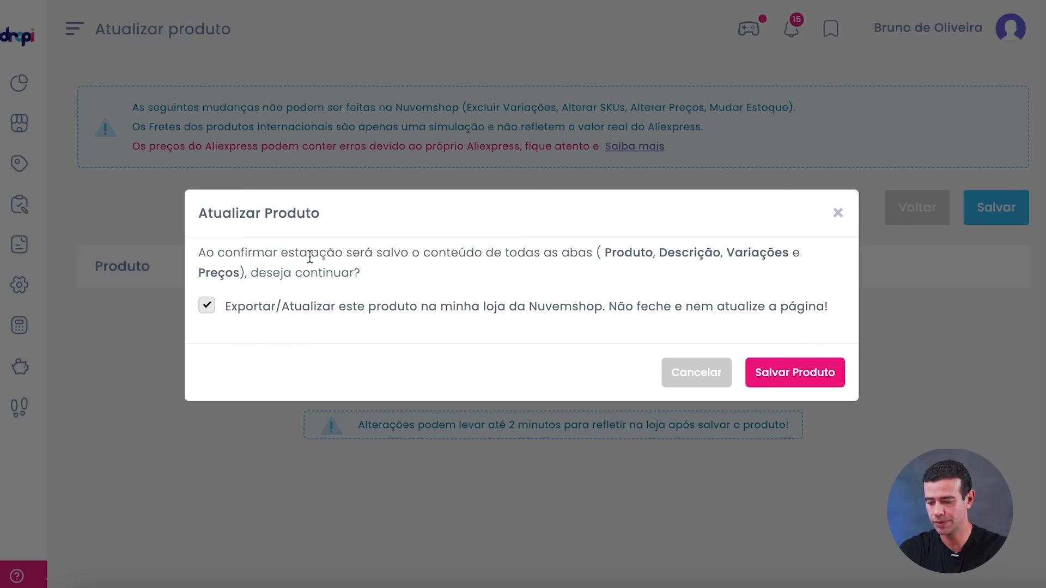
left_click(828, 379)
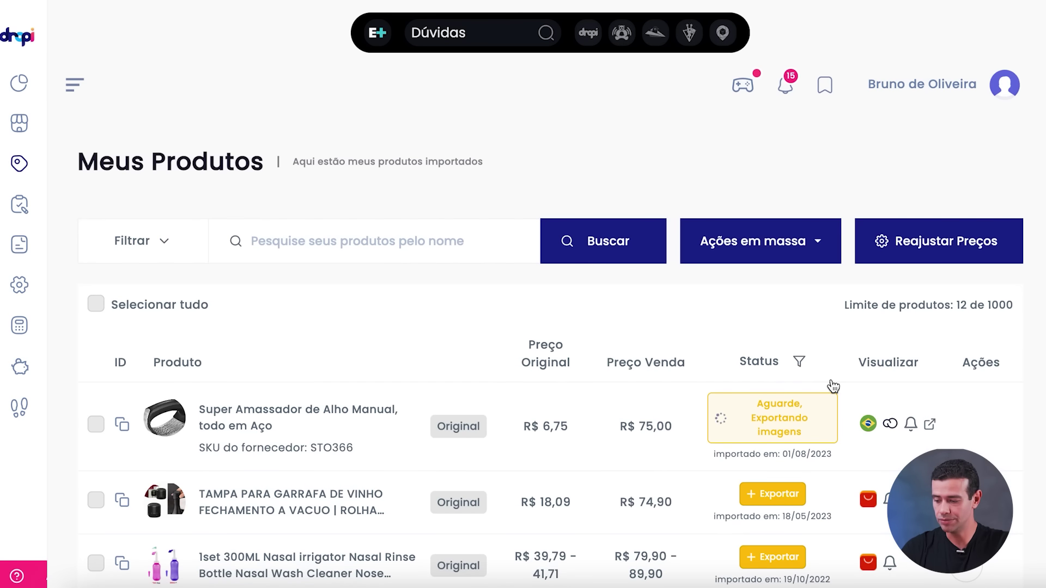
mouse_move(777, 423)
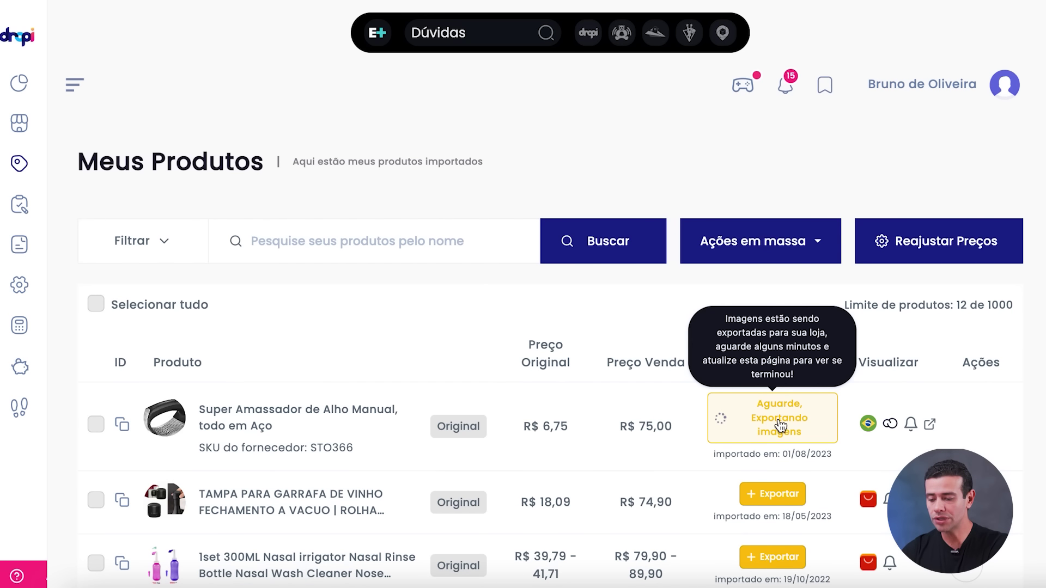
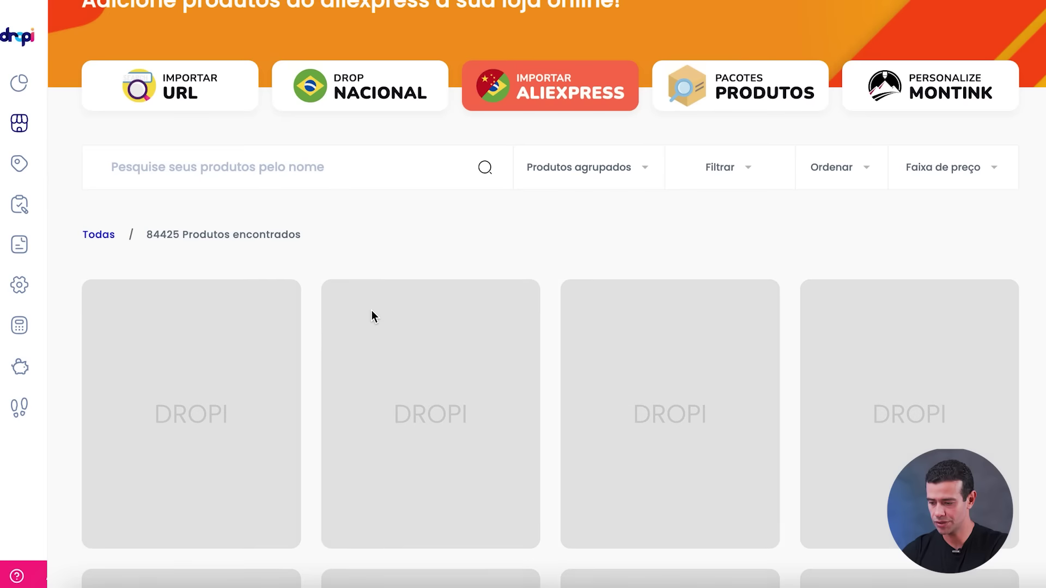
Step: Import the NEVERDIE STORE wooden-vase humidifier diffuser from the Top Vendas list into Dropi
scroll(448, 402, "down", 3)
scroll(448, 402, "down", 12)
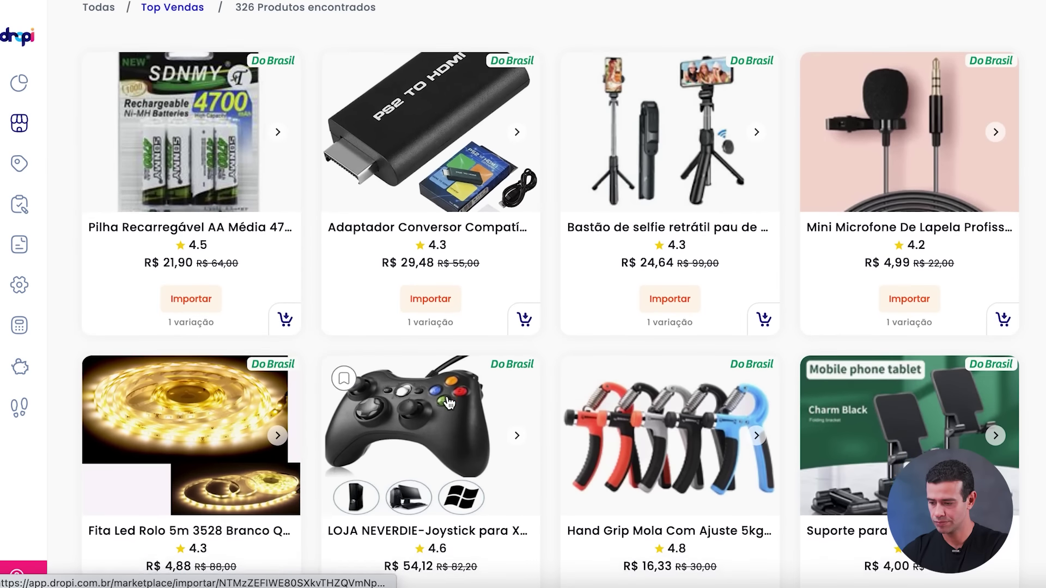
scroll(447, 397, "down", 2)
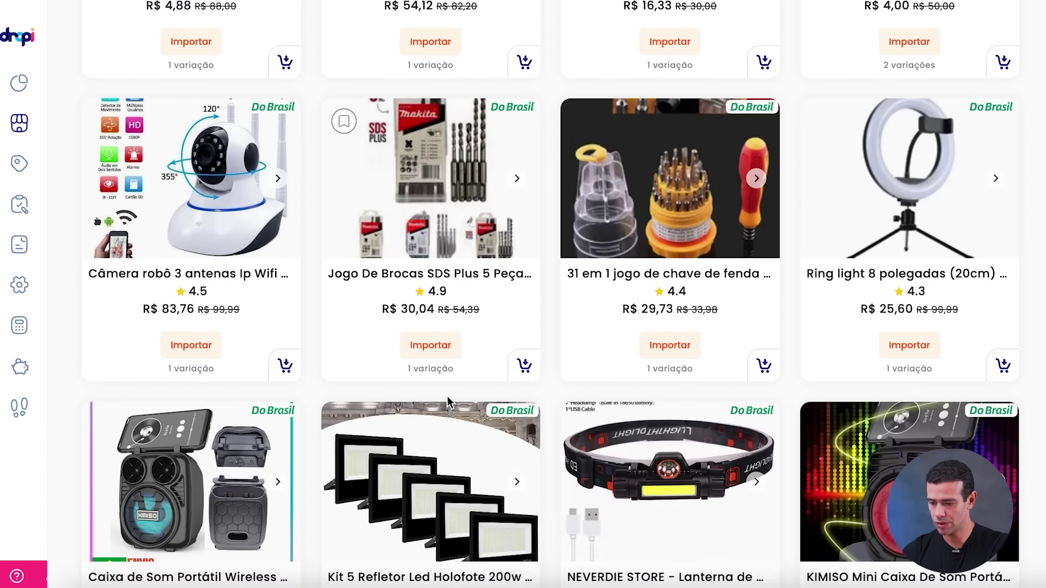
scroll(448, 402, "down", 5)
left_click(370, 210)
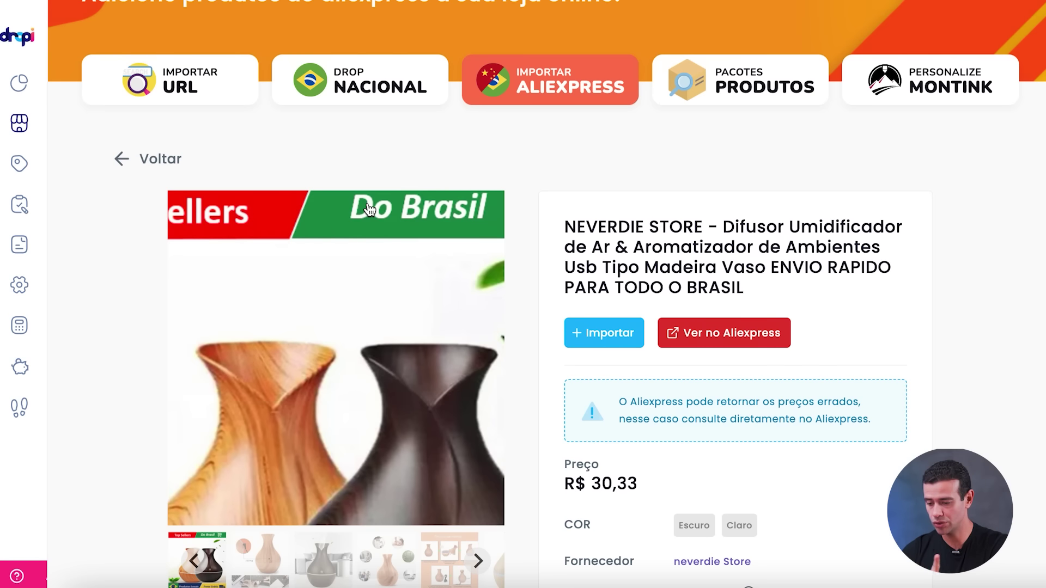
left_click(604, 333)
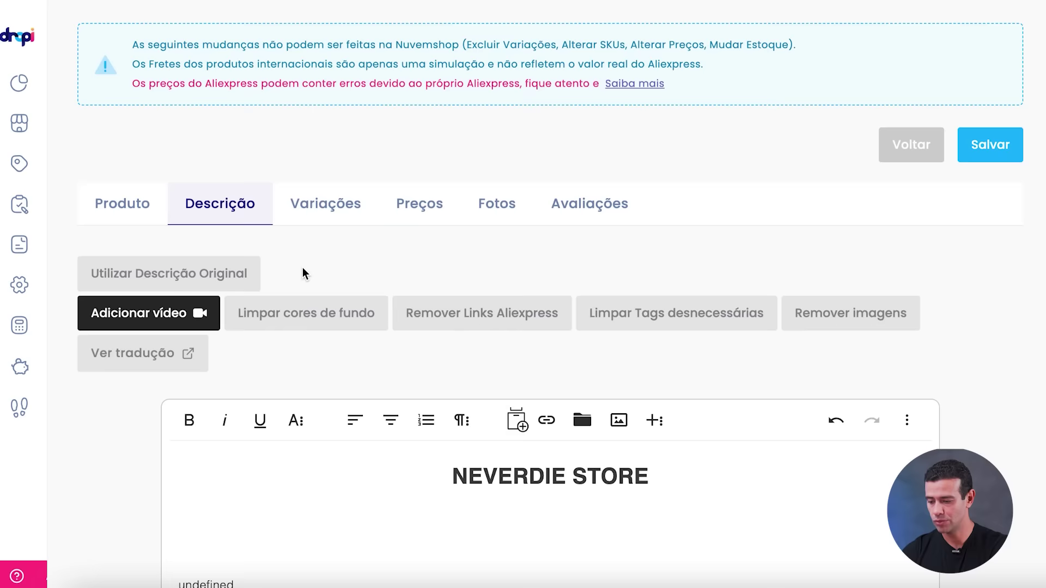
Step: Review the diffuser's description and its variation name translations
scroll(380, 373, "down", 10)
scroll(380, 373, "down", 15)
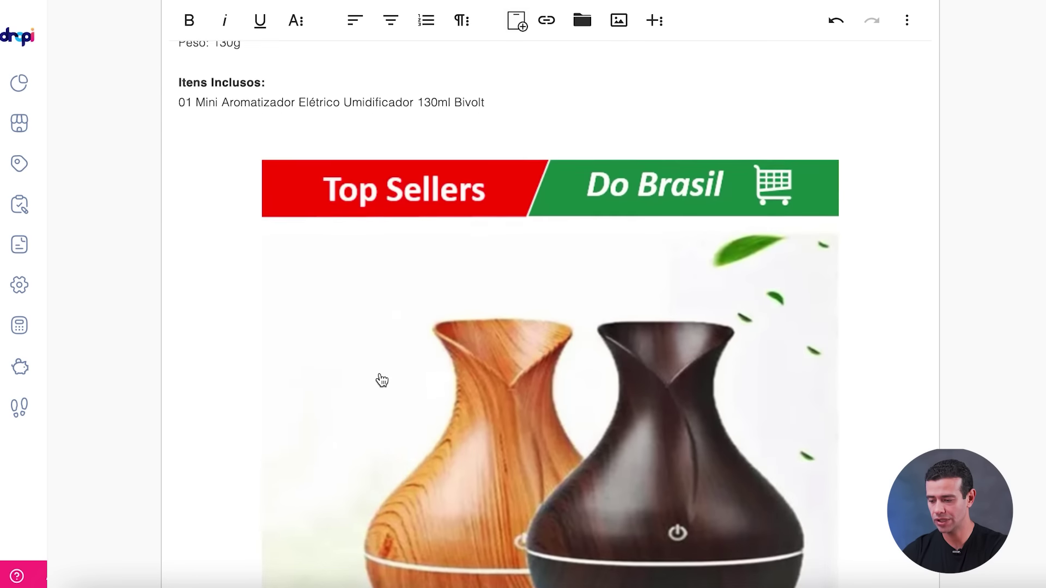
scroll(380, 373, "down", 5)
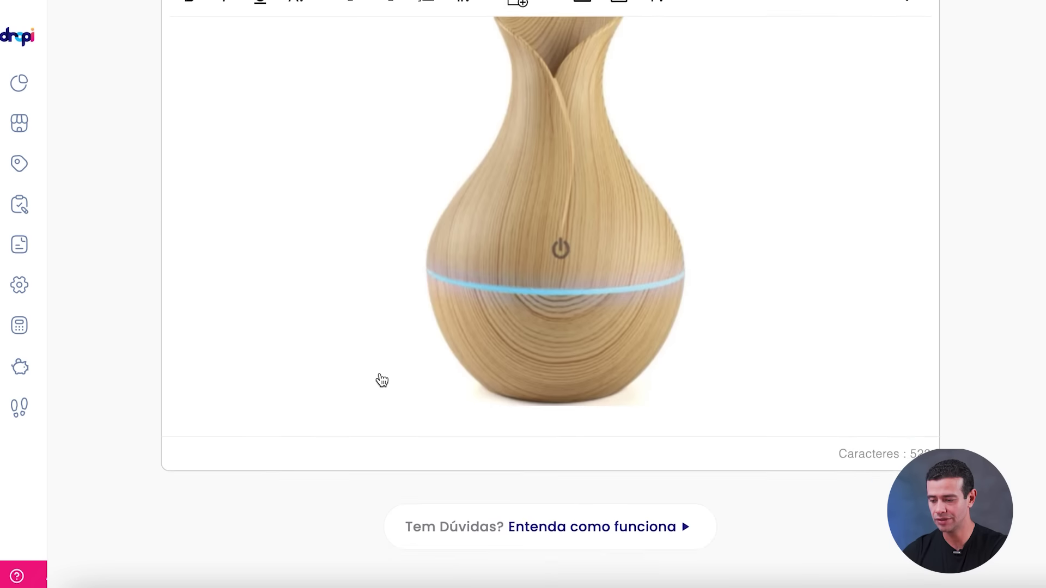
scroll(380, 376, "up", 20)
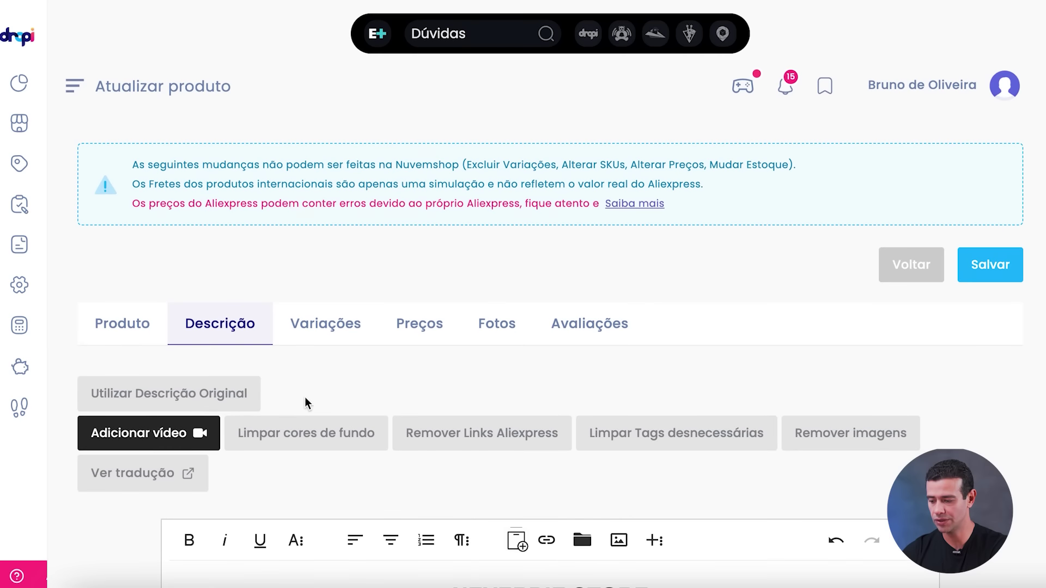
left_click(316, 332)
scroll(361, 330, "down", 1)
scroll(361, 331, "down", 2)
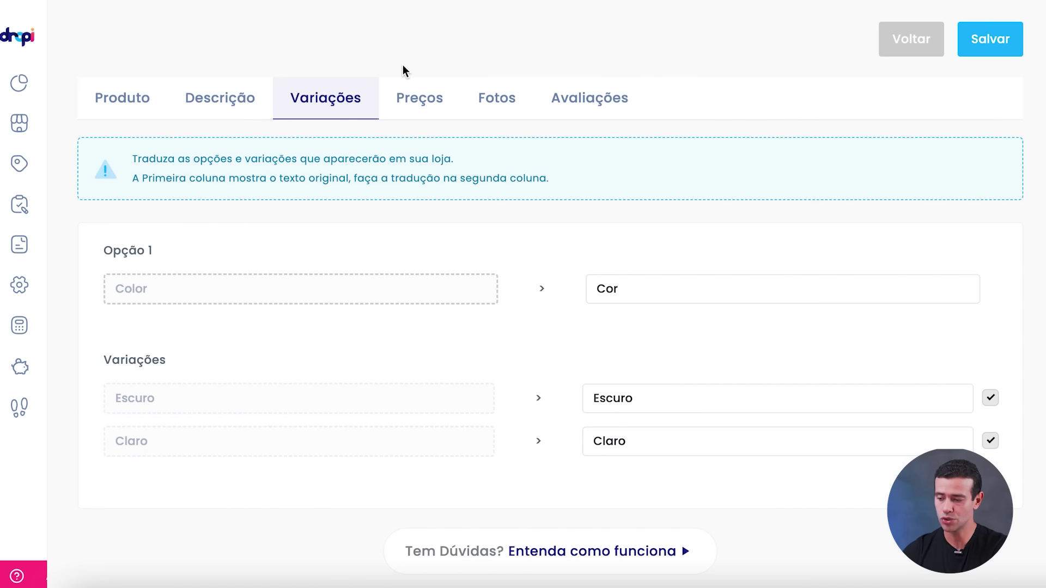
Step: Bring up the Preços table showing R$ 49,90 price and R$ 10,57 profit per variant
left_click(421, 101)
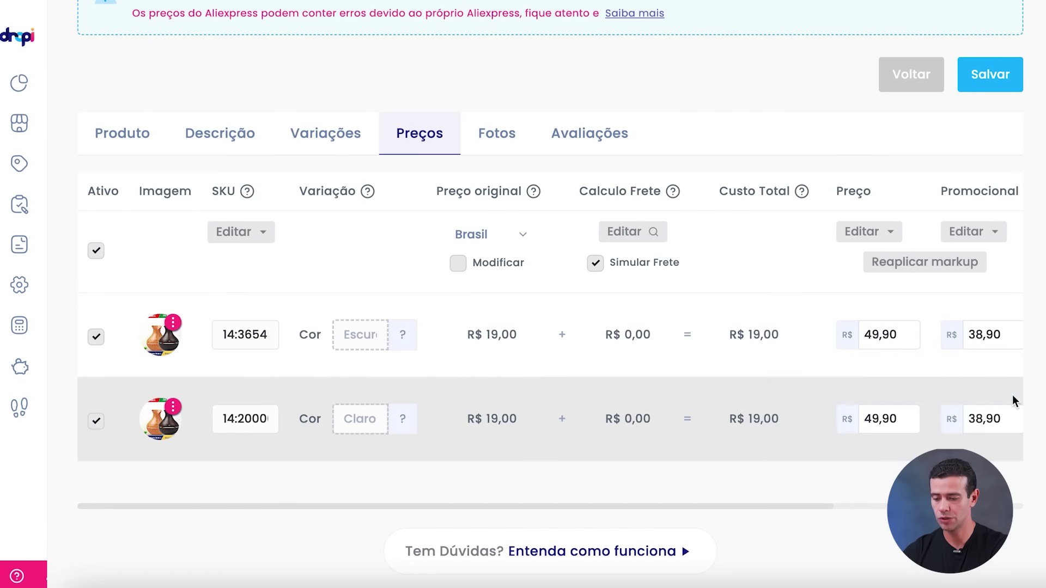
scroll(808, 374, "right", 1)
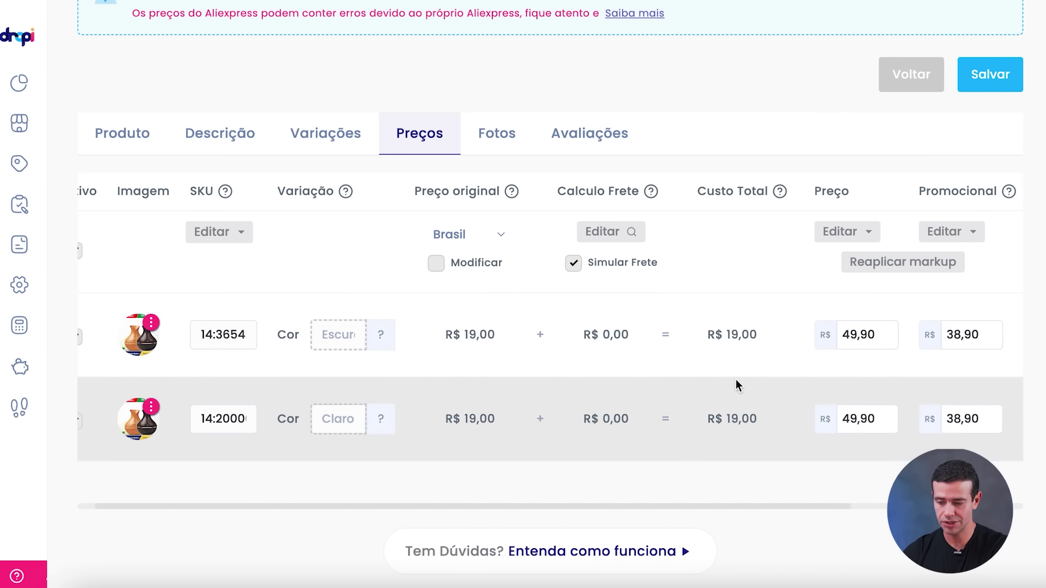
scroll(728, 363, "right", 4)
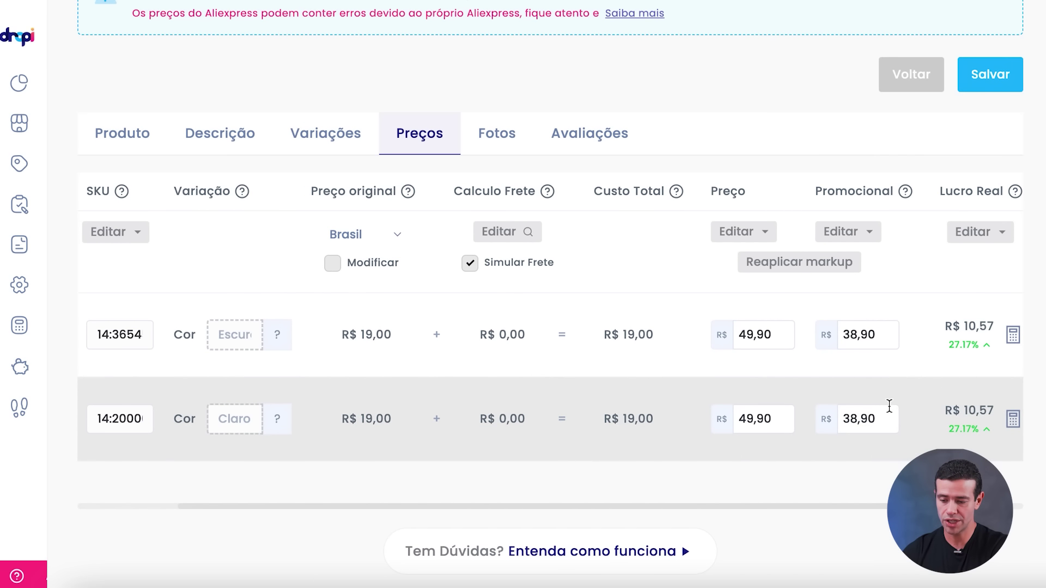
Step: Price the Escuro variant at 69 with a 49 promotional price
left_click(783, 332)
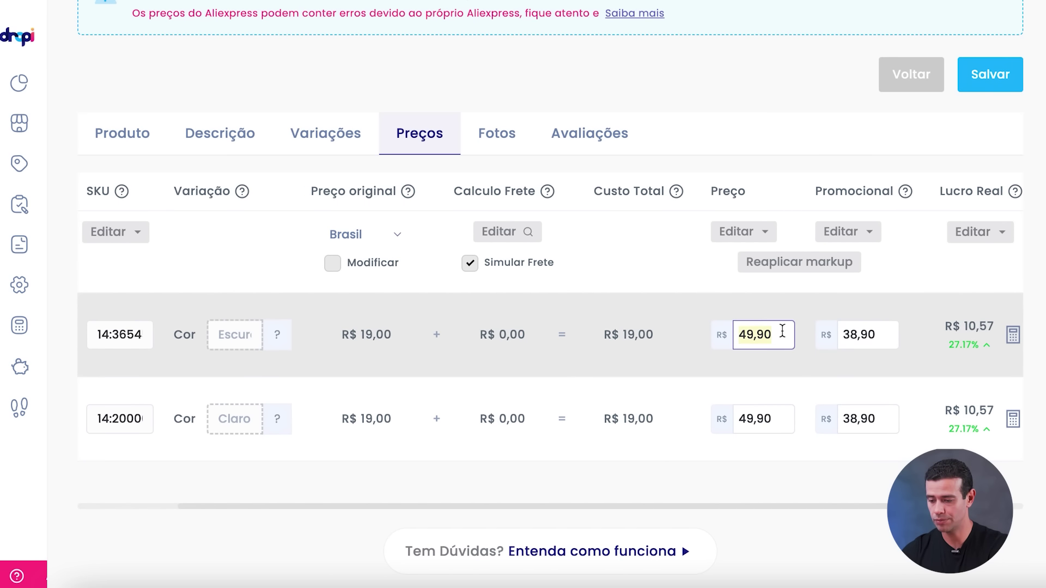
type("69")
key("Tab")
type("49")
scroll(788, 420, "left", 3)
Step: Price the Claro variant at 69 with a 49 promotional price, giving R$ 18,24 profit
double_click(883, 425)
type("60")
key("Tab")
type("49")
double_click(882, 419)
type("69")
scroll(873, 469, "right", 2)
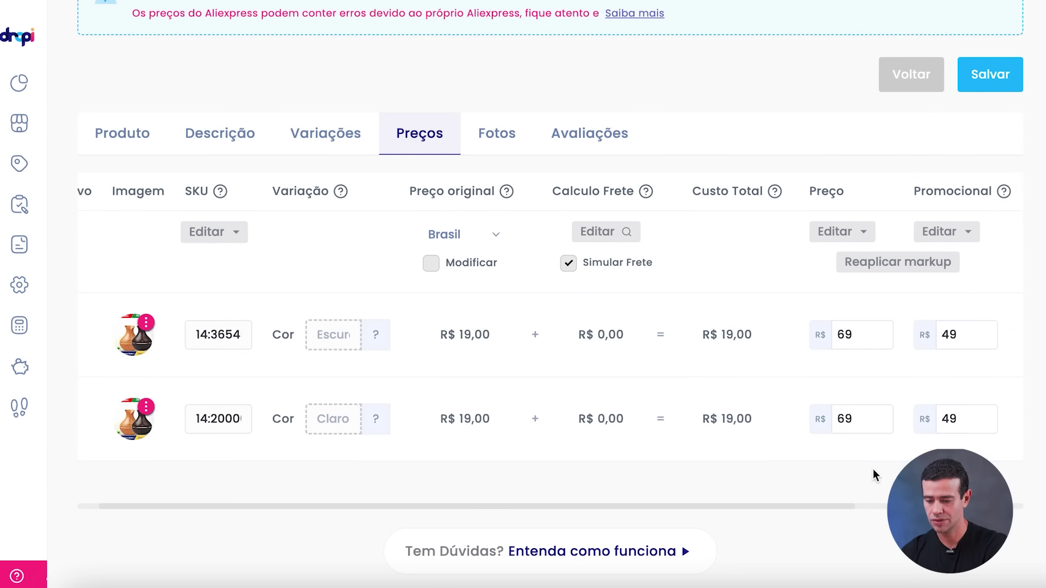
scroll(873, 469, "right", 3)
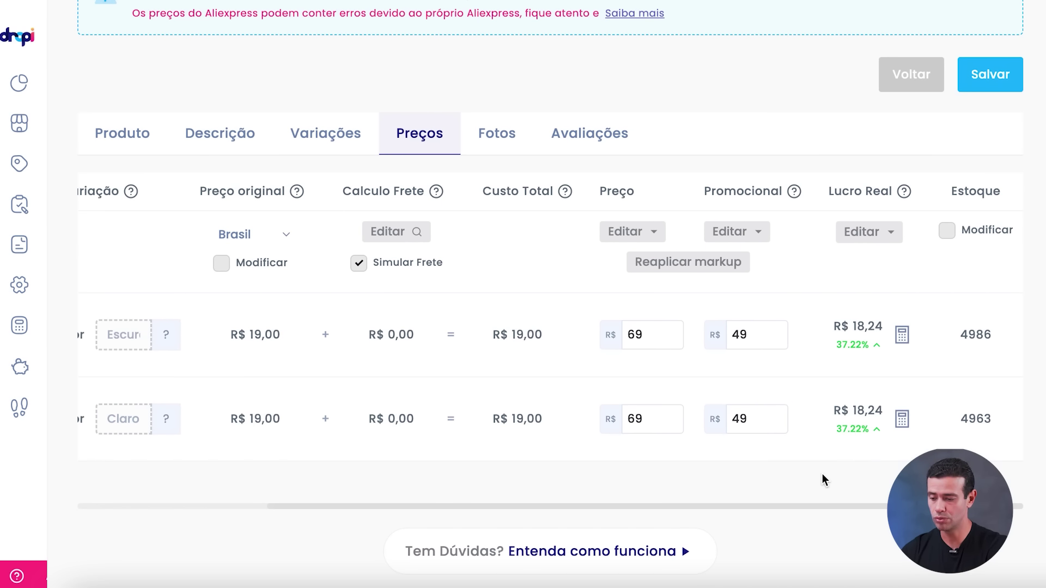
scroll(822, 472, "up", 3)
Step: Make the plain light-wood vase photo the featured image in the Fotos tab
left_click(510, 305)
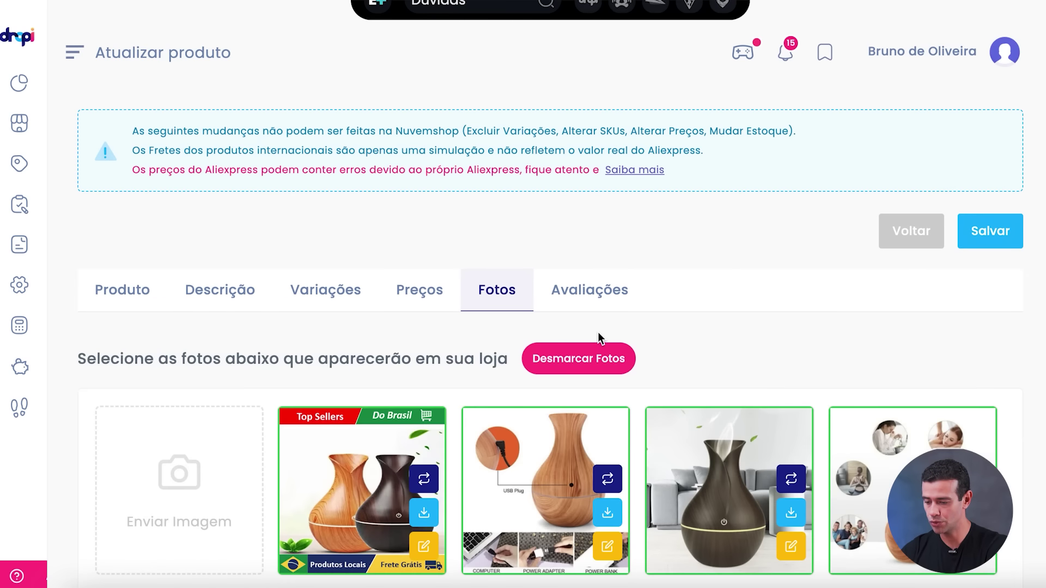
scroll(598, 332, "down", 8)
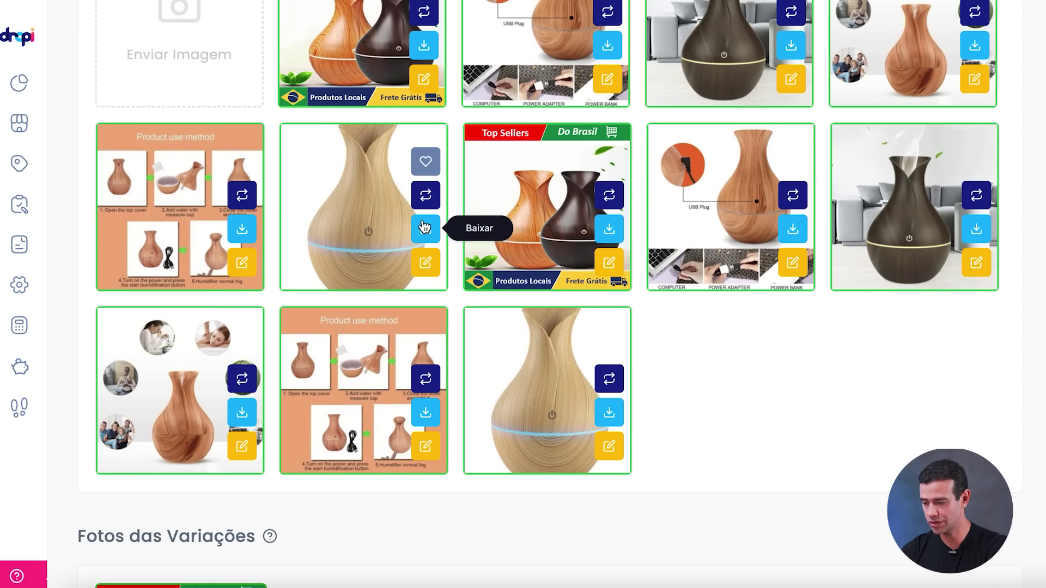
left_click(425, 164)
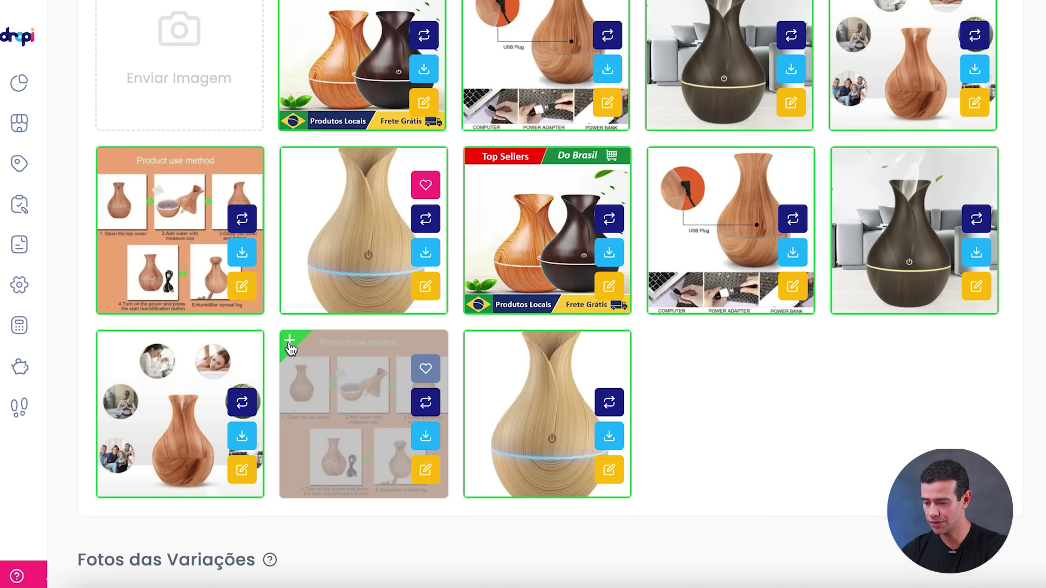
Step: Deselect the five duplicates: Top Sellers banner, USB plug, dark humidifier, light vase, people photos
scroll(673, 378, "up", 1)
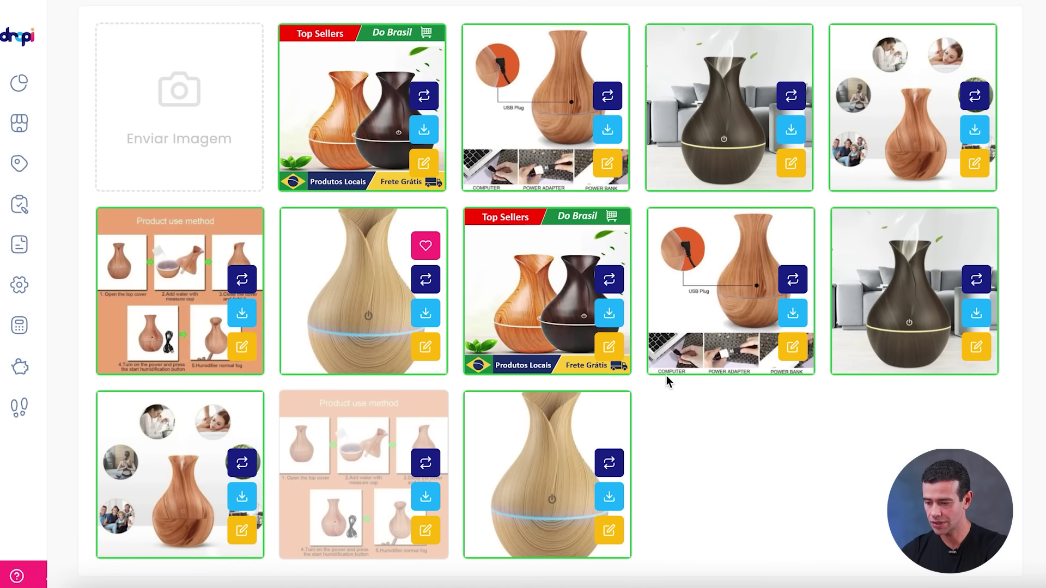
left_click(473, 223)
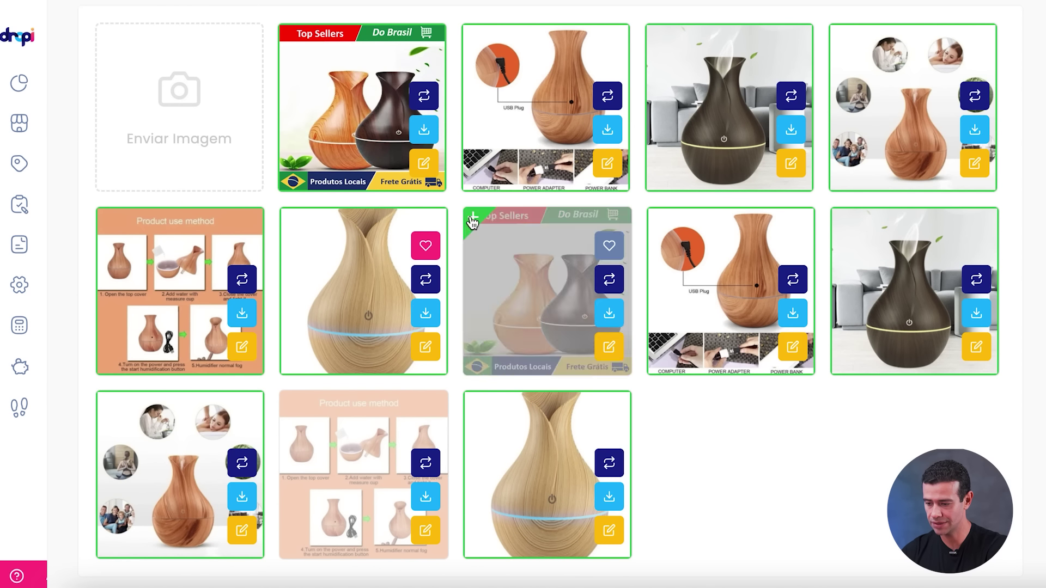
left_click(655, 223)
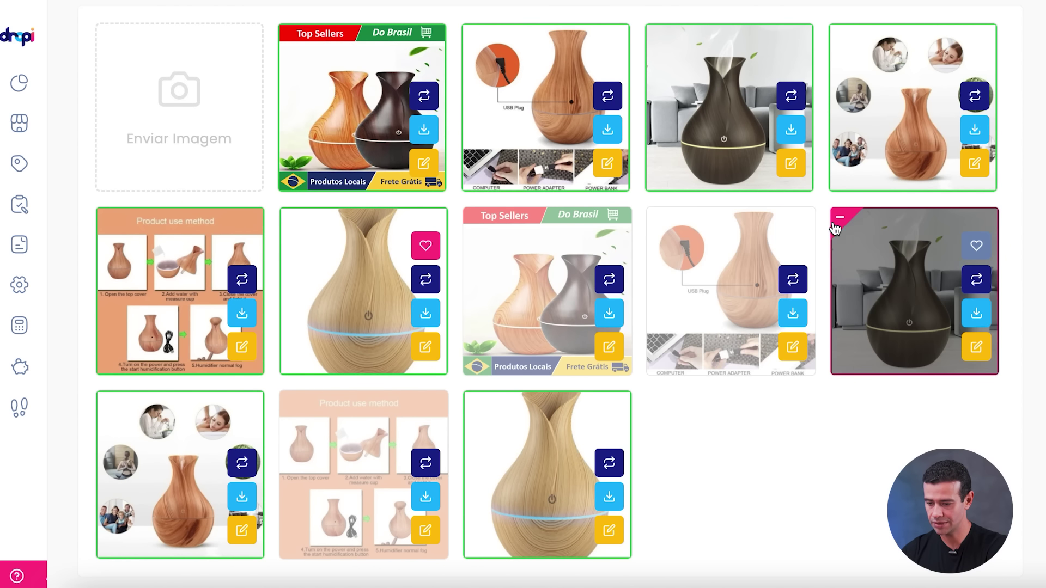
left_click(840, 220)
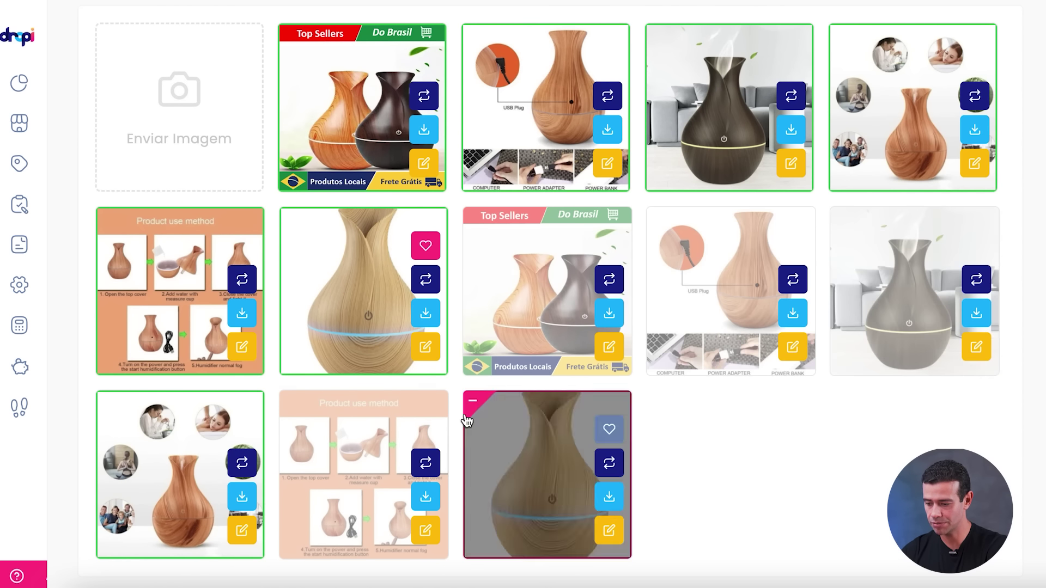
left_click(474, 410)
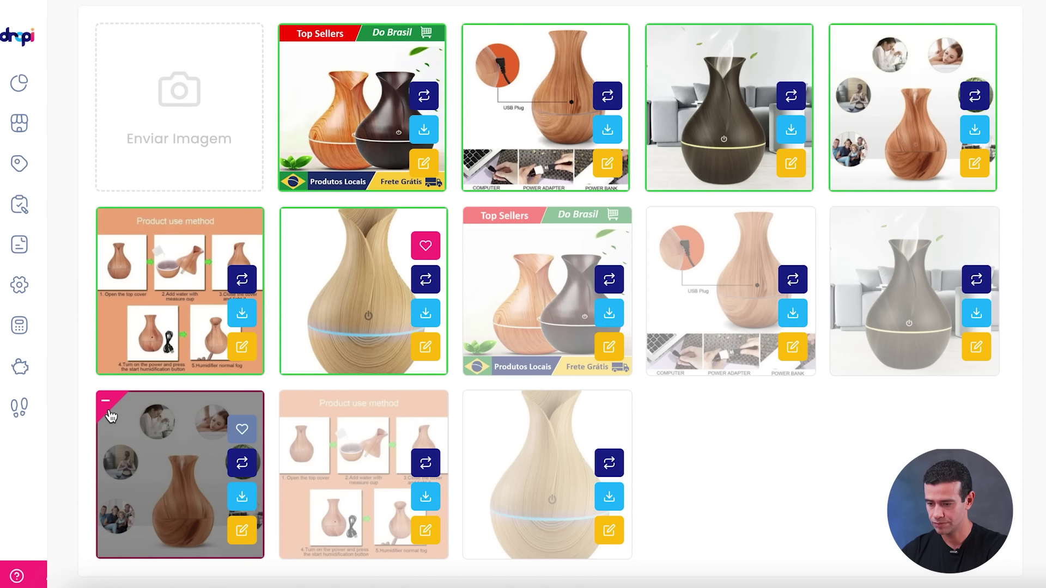
left_click(107, 404)
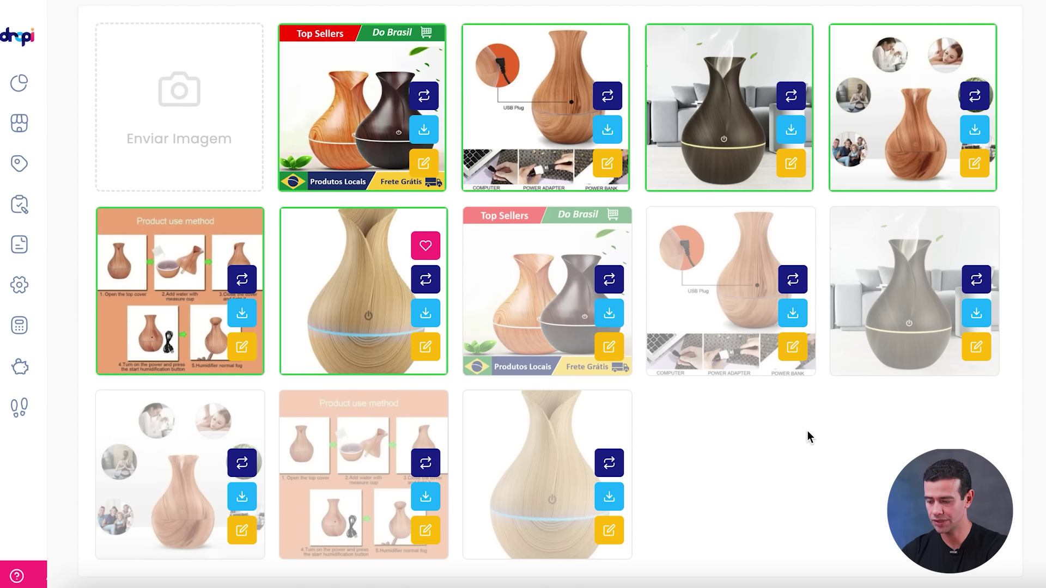
scroll(704, 348, "up", 8)
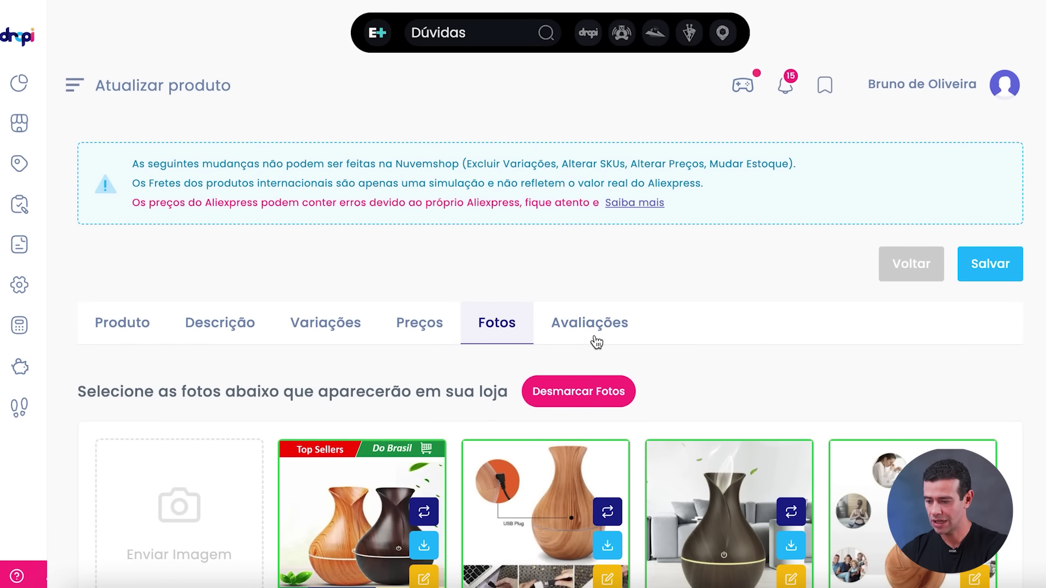
Step: Publish the first three photo reviews in the diffuser's Avaliações tab
left_click(596, 342)
scroll(816, 397, "down", 8)
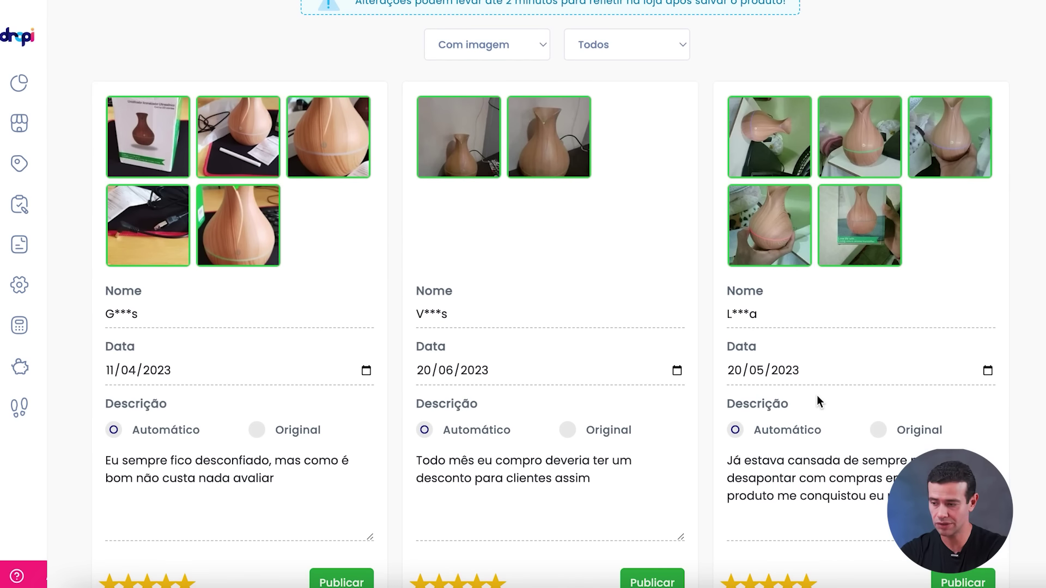
scroll(816, 401, "down", 1)
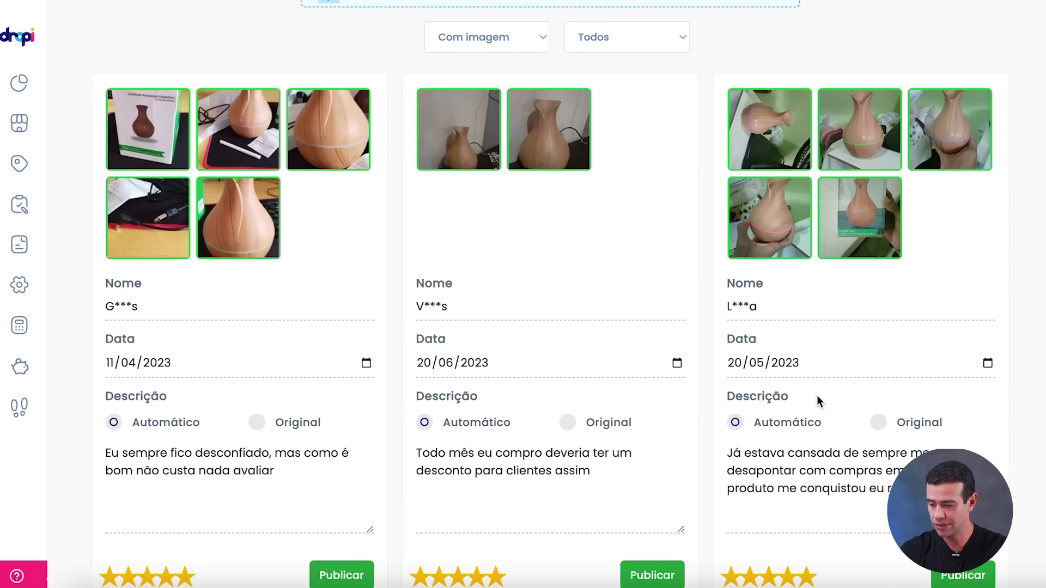
scroll(234, 368, "up", 3)
scroll(236, 368, "down", 5)
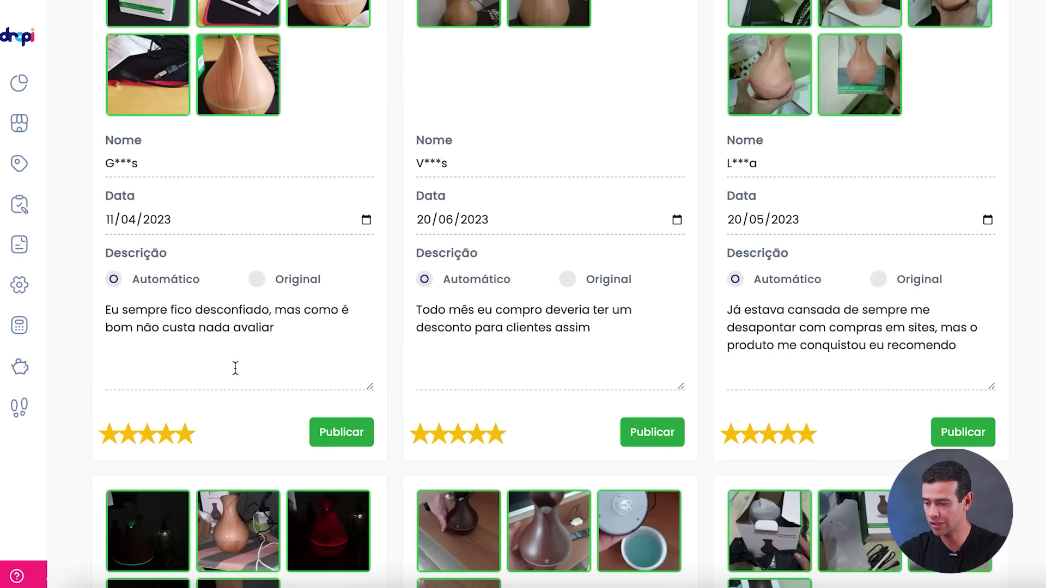
left_click(338, 432)
left_click(658, 440)
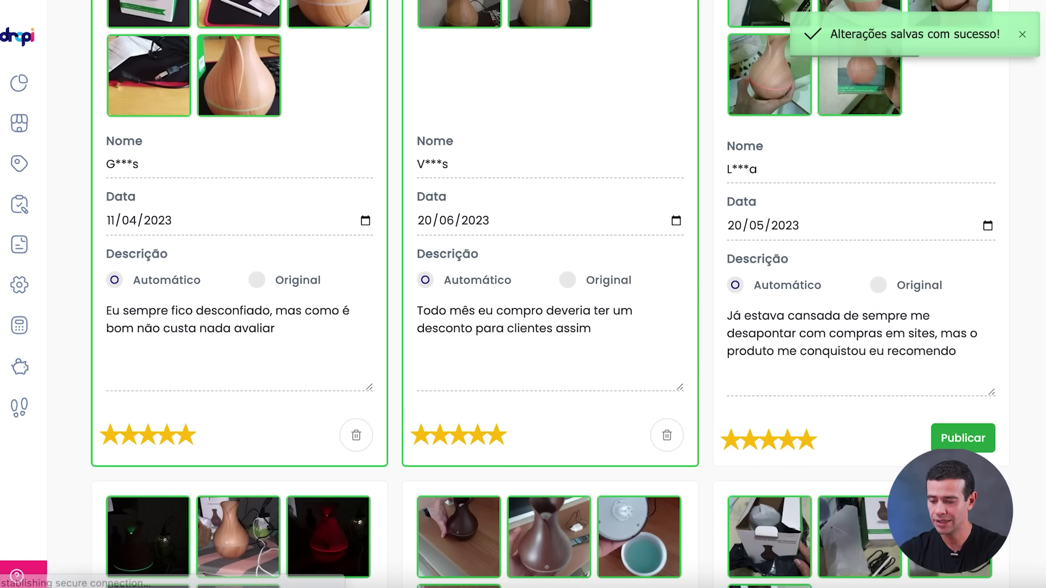
left_click(961, 438)
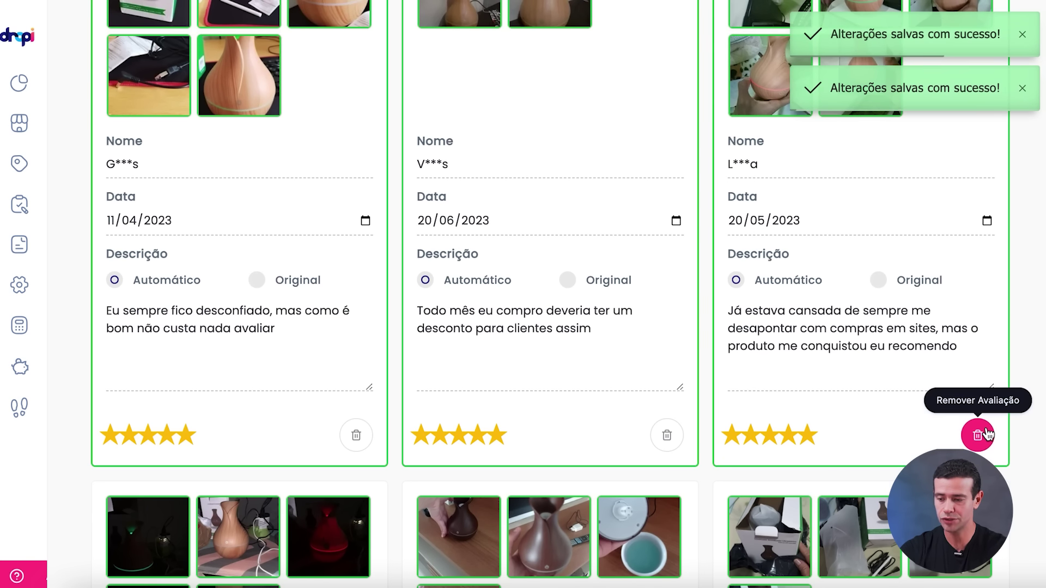
scroll(986, 434, "up", 10)
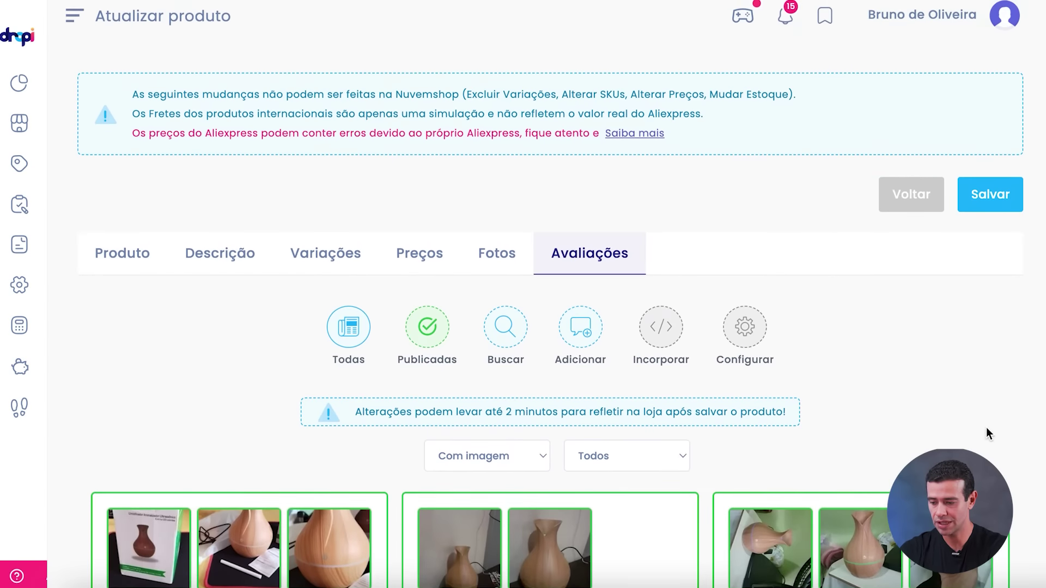
scroll(986, 428, "down", 15)
scroll(987, 428, "up", 15)
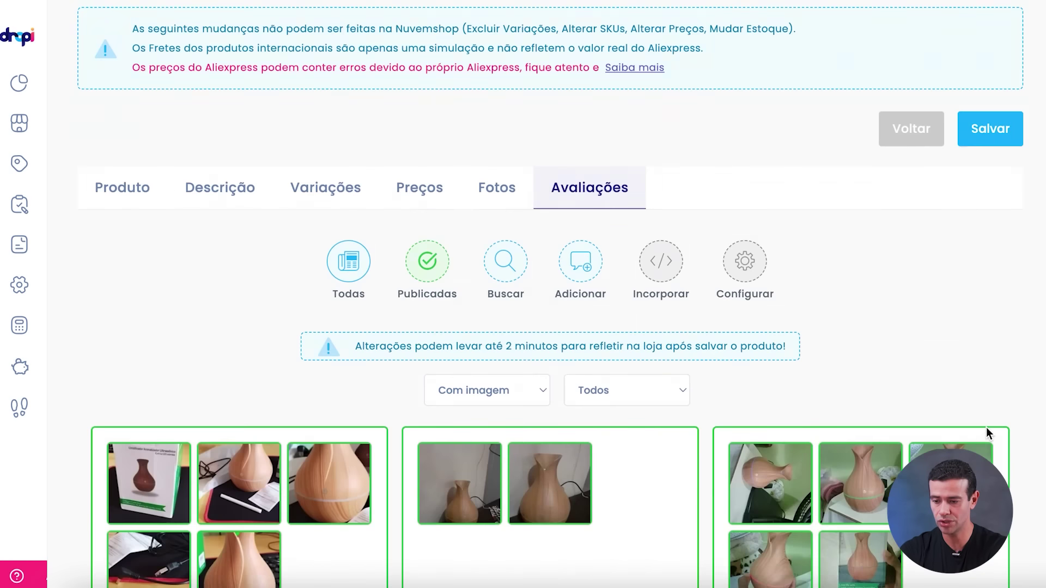
scroll(986, 428, "up", 3)
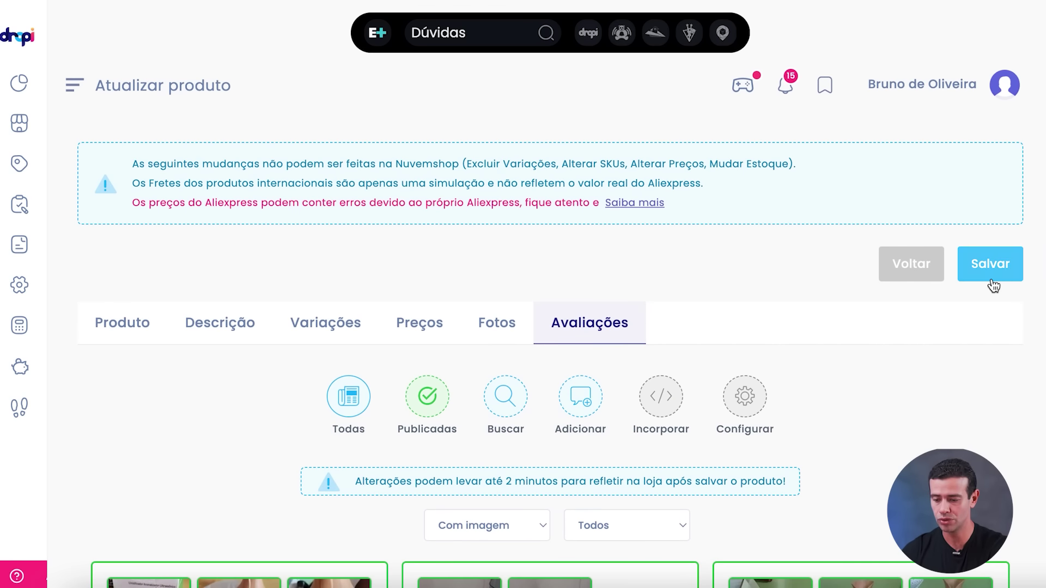
Step: Save the diffuser product and export it to Nuvemshop
left_click(991, 282)
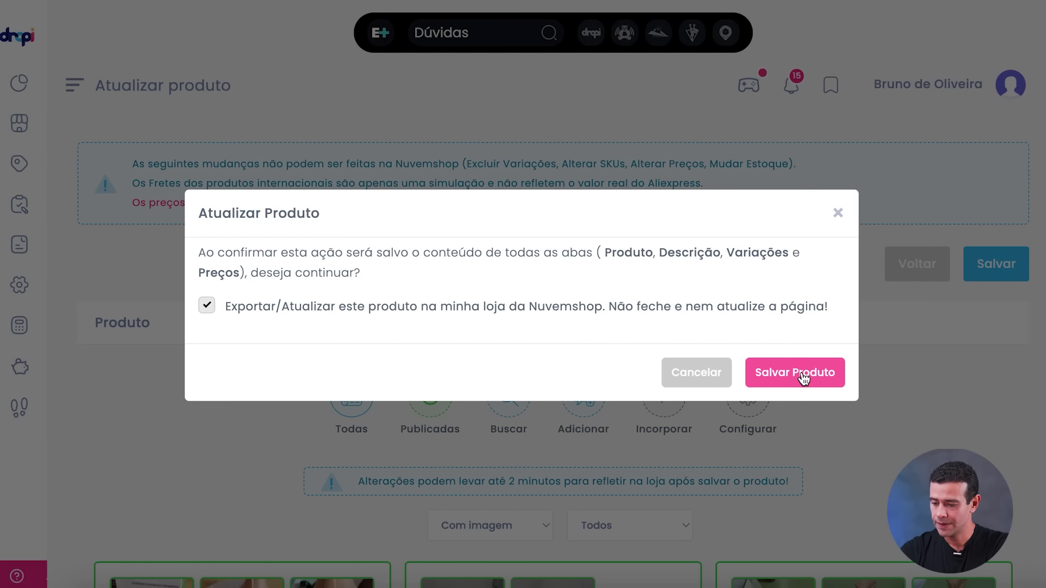
left_click(803, 377)
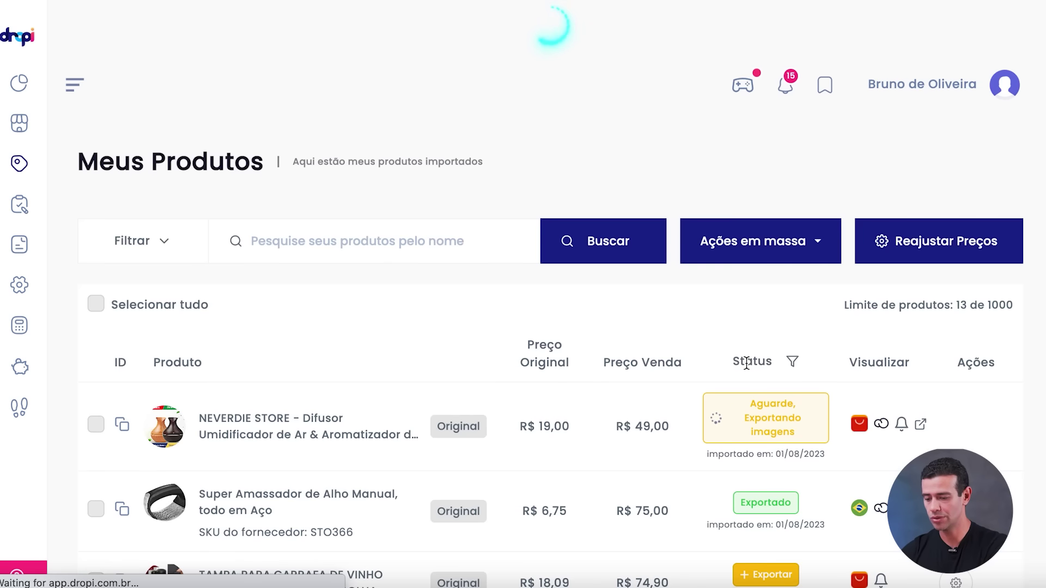
scroll(746, 363, "down", 1)
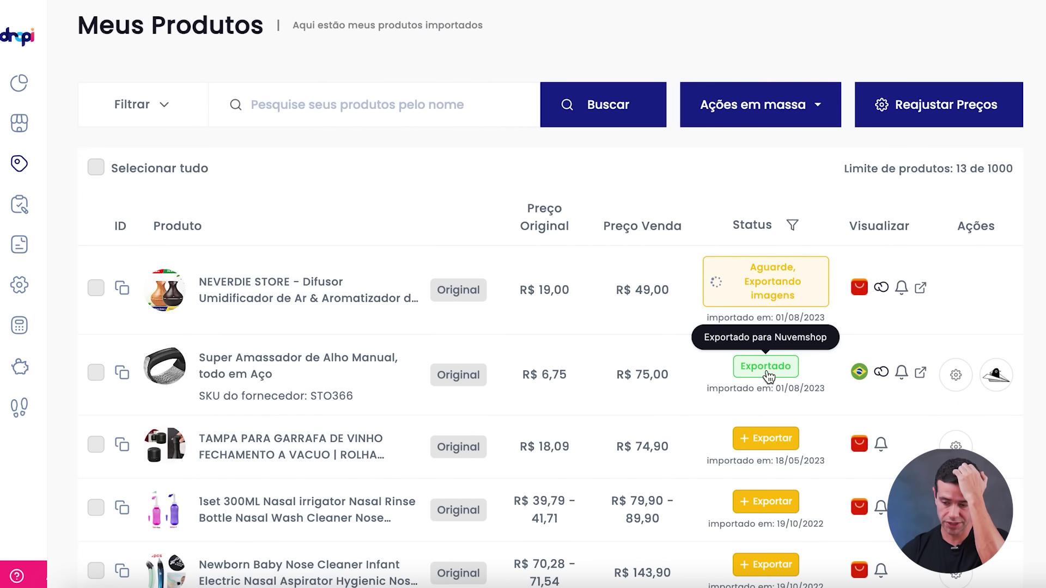
Step: Open the wine-bottle vacuum stopper product's editor and start entering its category
mouse_move(796, 304)
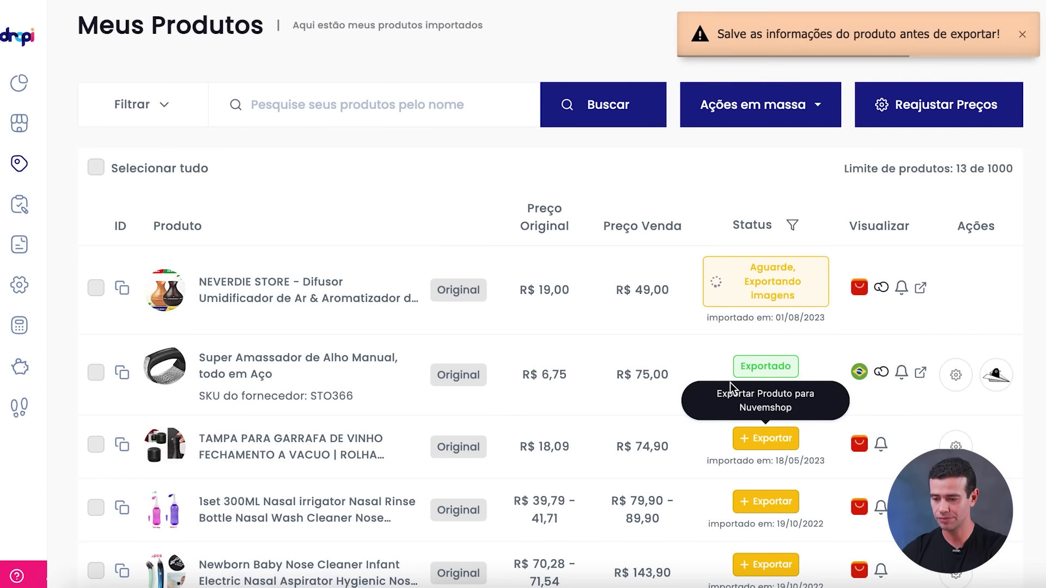
left_click(267, 440)
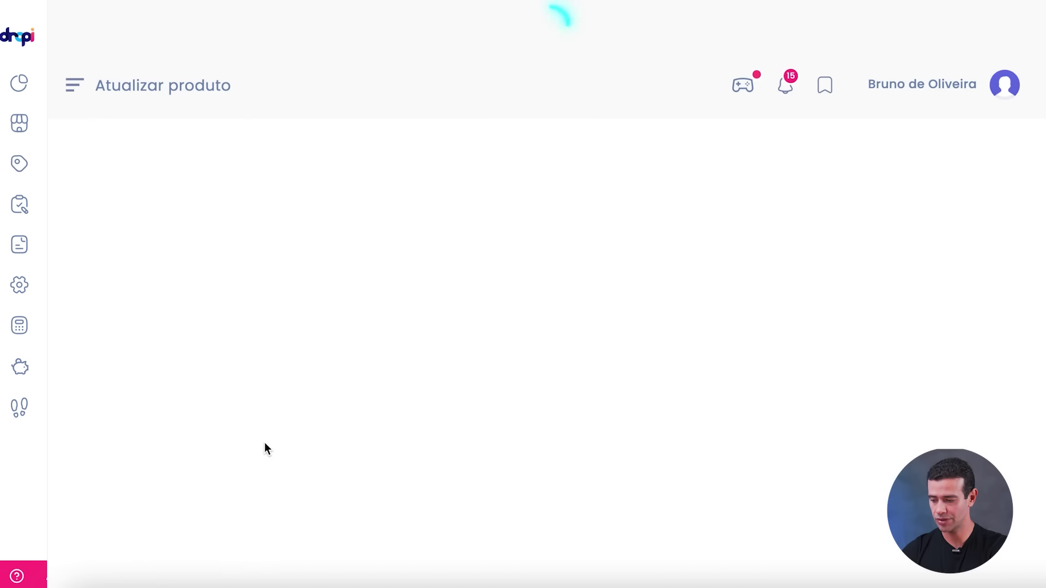
scroll(761, 438, "down", 3)
scroll(762, 438, "down", 4)
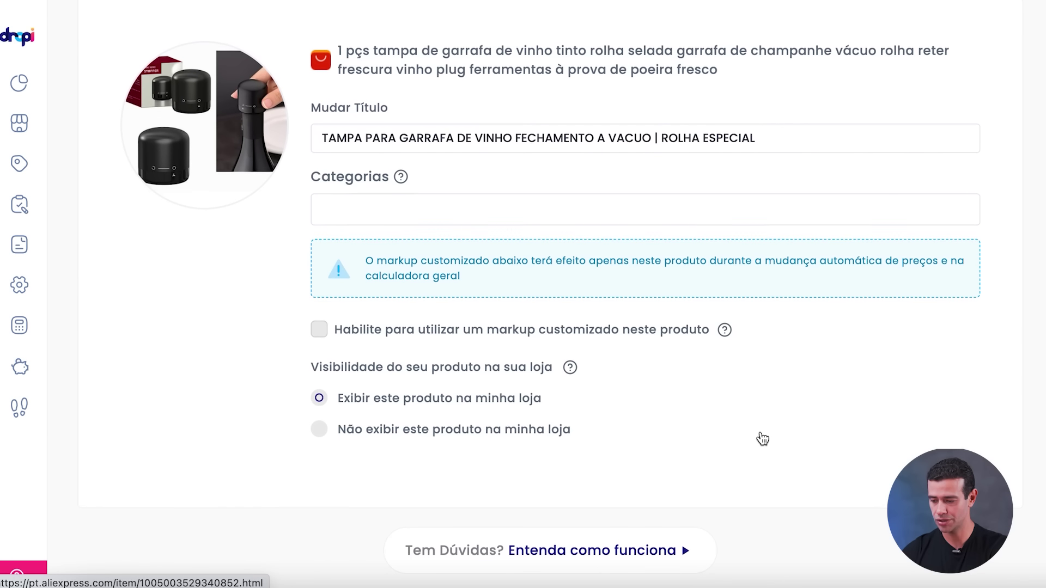
left_click(460, 203)
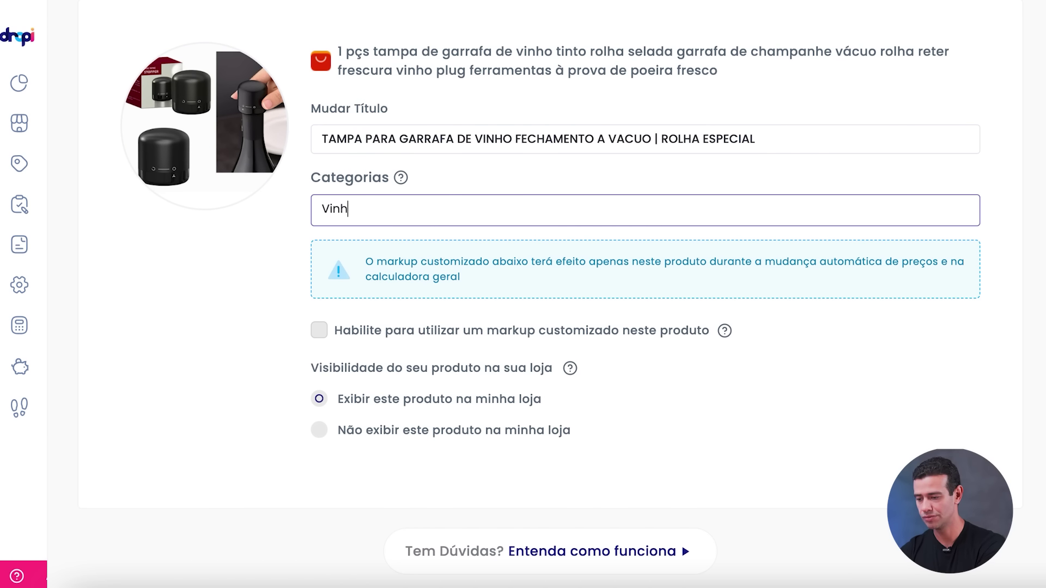
Step: Leave the wine stopper's Categorias empty, then save and export it to Nuvemshop
left_click(234, 246)
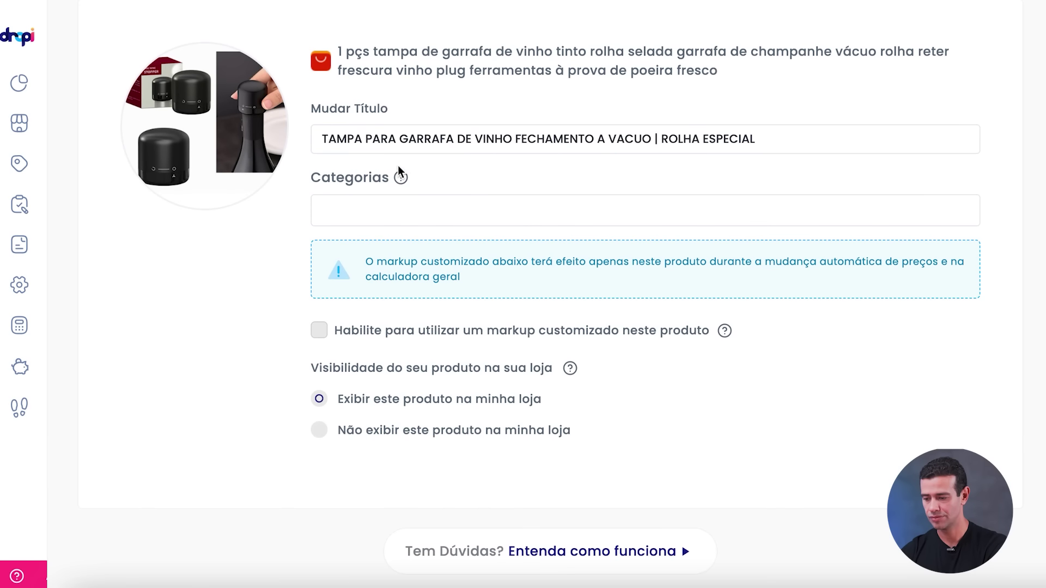
left_click(387, 203)
left_click(302, 262)
scroll(380, 390, "up", 7)
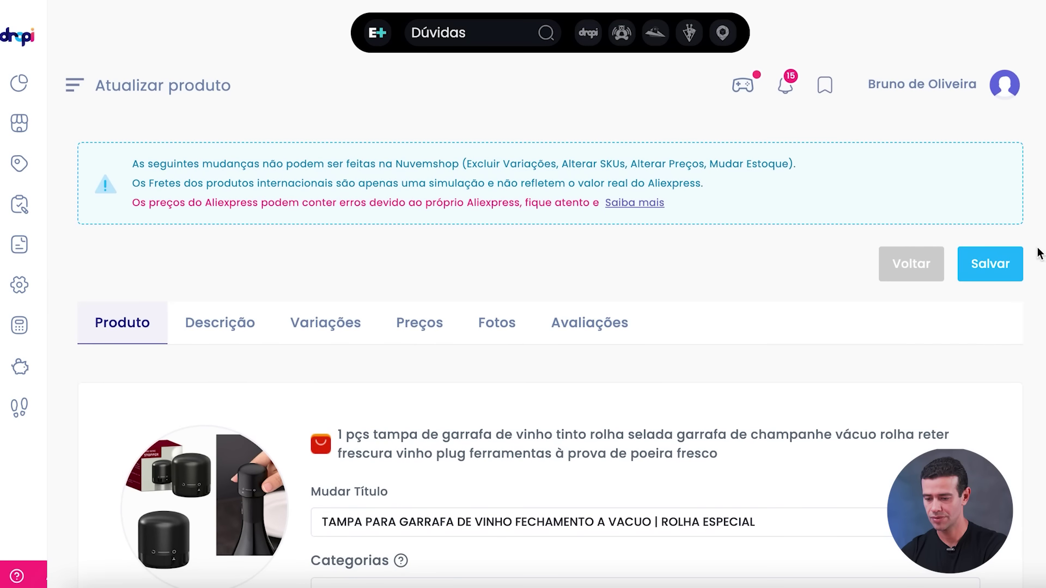
left_click(1014, 273)
left_click(782, 376)
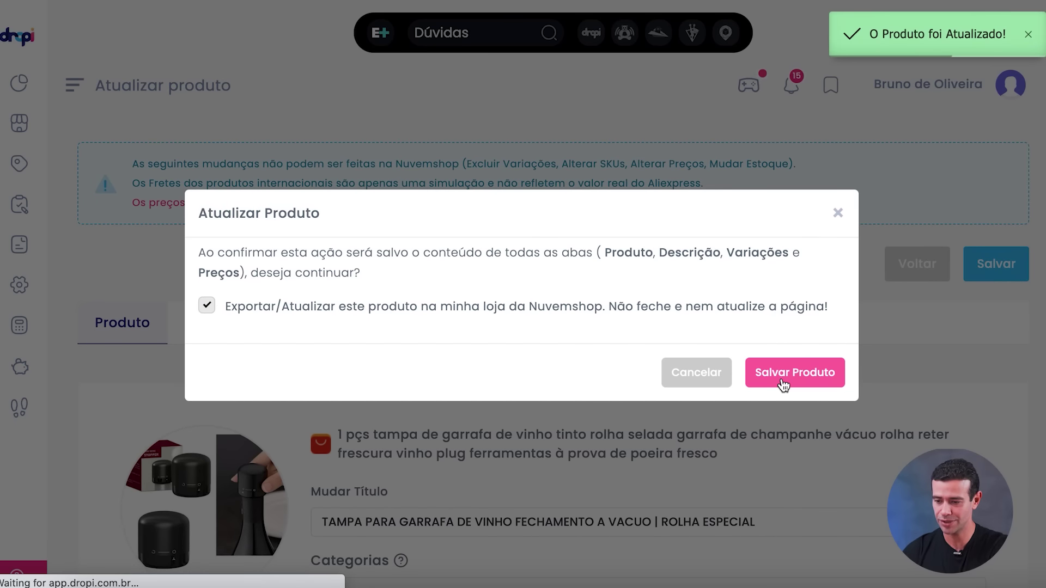
scroll(871, 384, "down", 2)
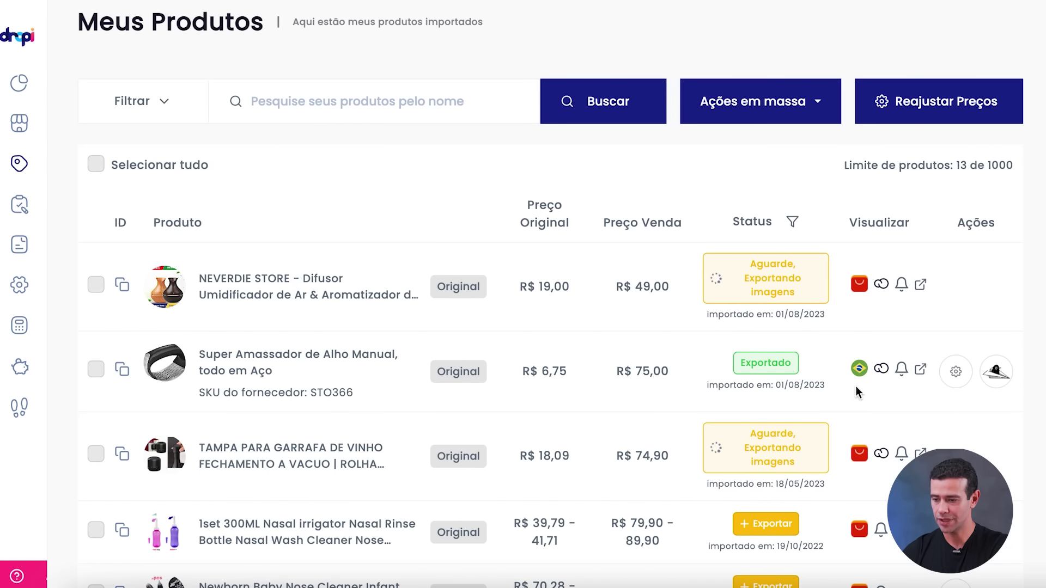
scroll(855, 386, "up", 2)
left_click(840, 2)
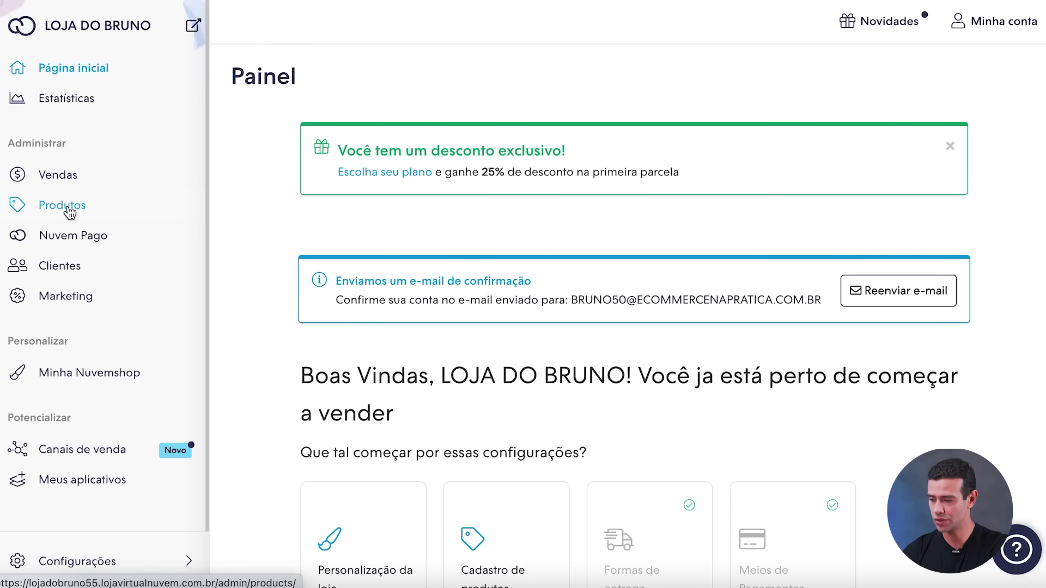
Step: Go to Produtos > Categorias in the Nuvemshop admin
left_click(182, 212)
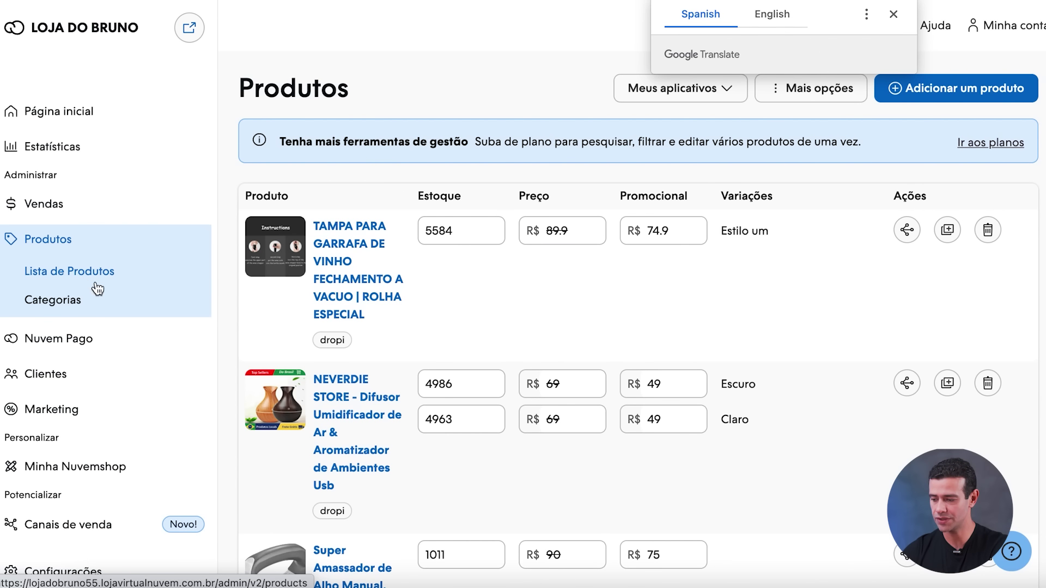
left_click(68, 303)
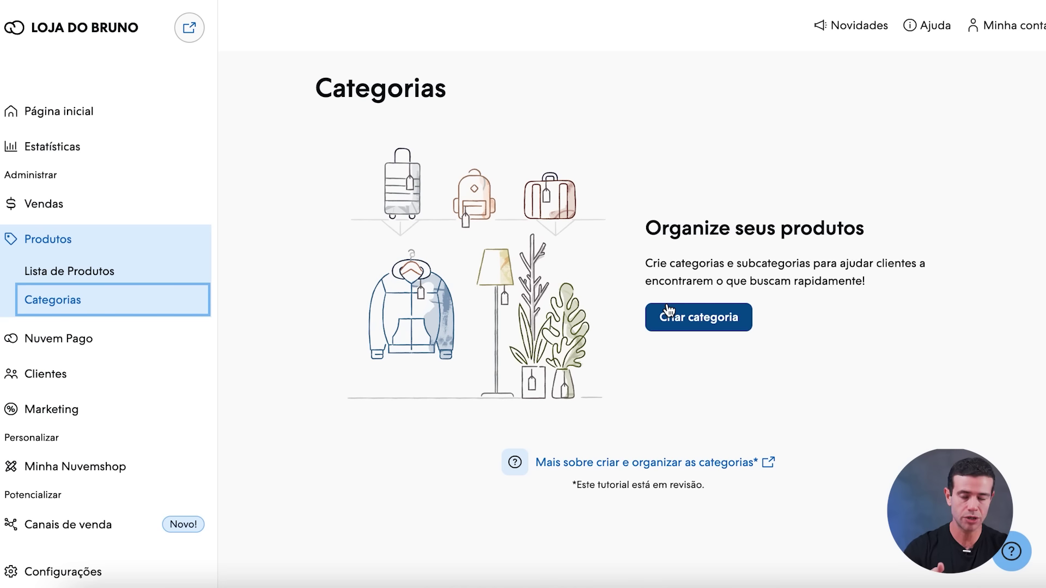
Step: Create the Utilidades Domésticas and Aromatizadores categories
left_click(688, 330)
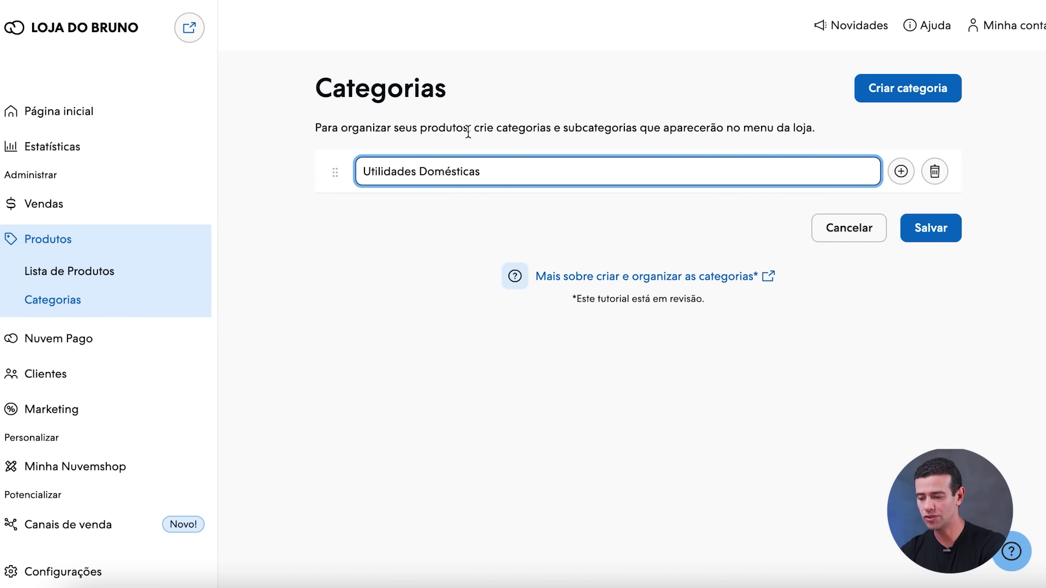
left_click(946, 230)
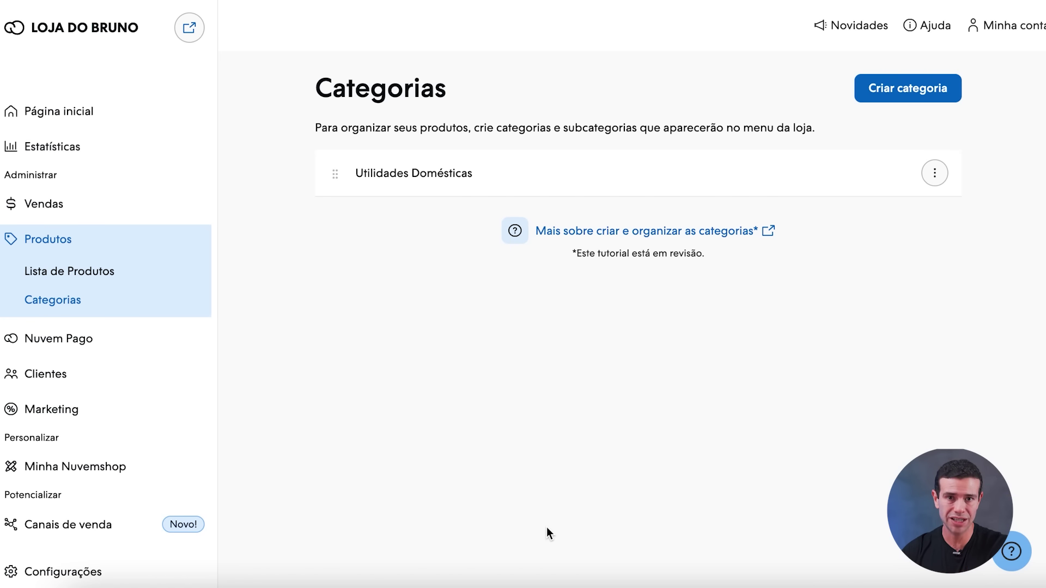
left_click(888, 94)
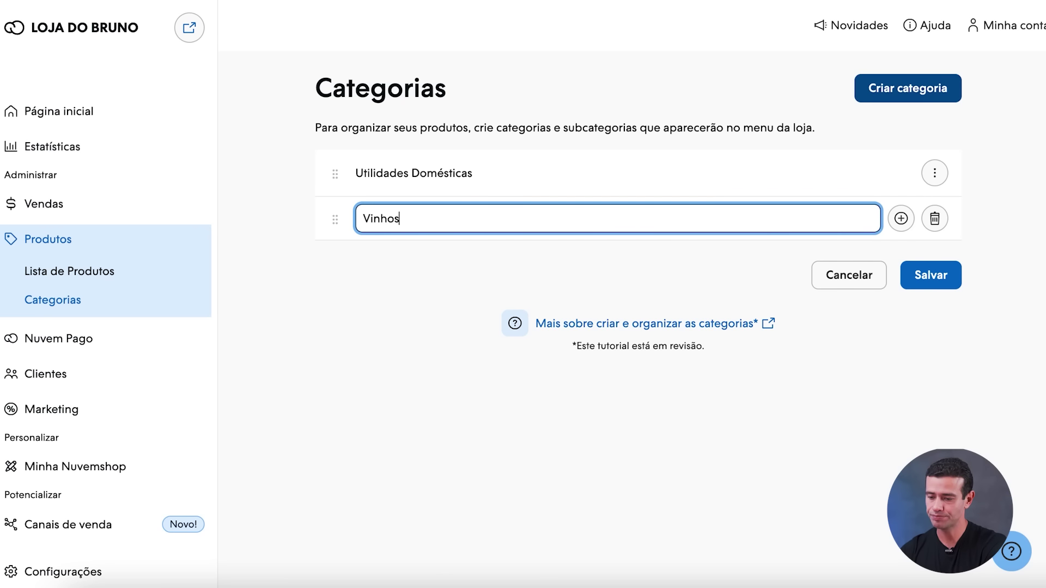
left_click(921, 273)
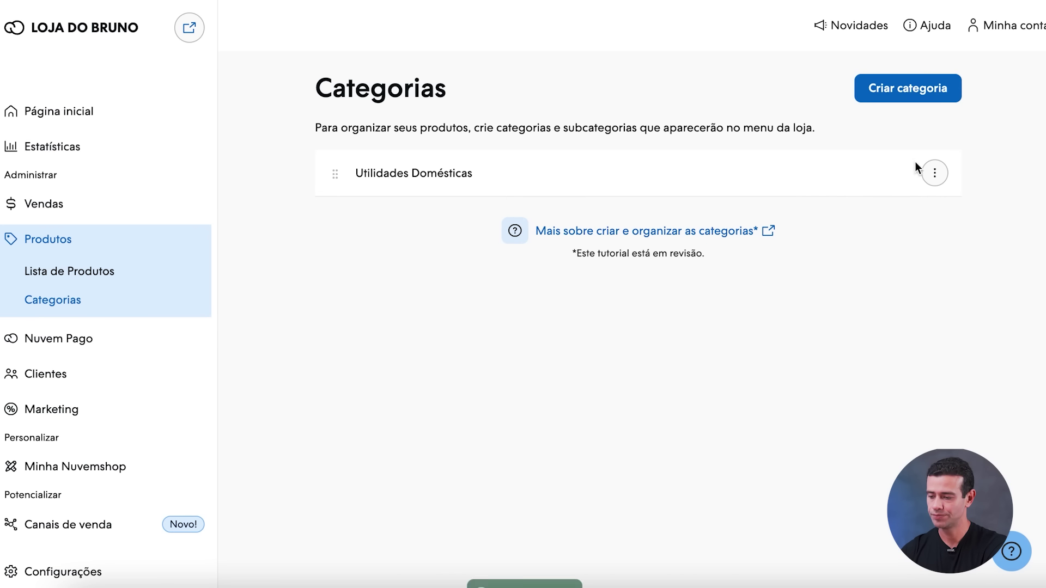
left_click(897, 93)
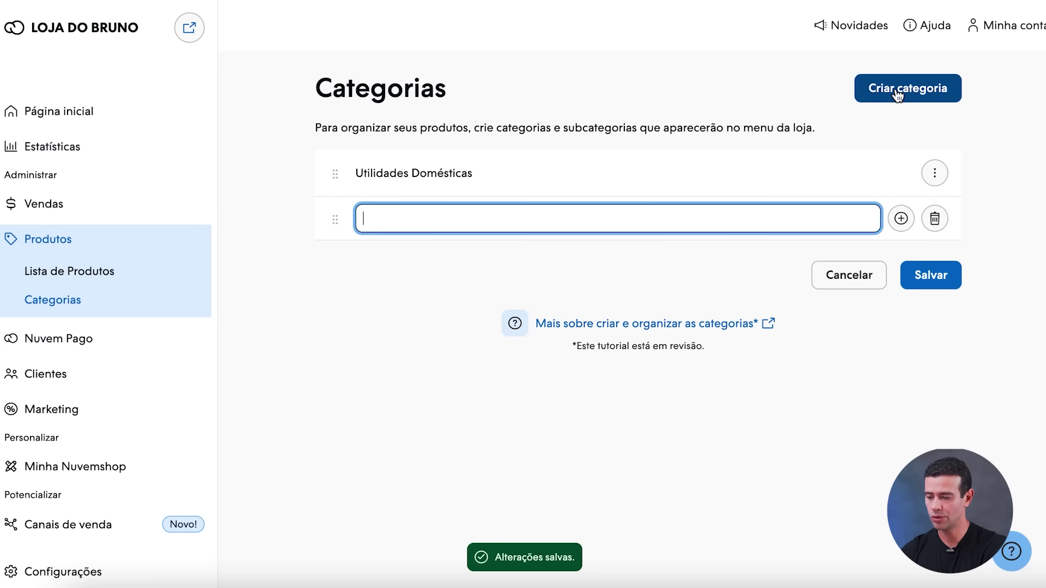
type("Aromatizadores")
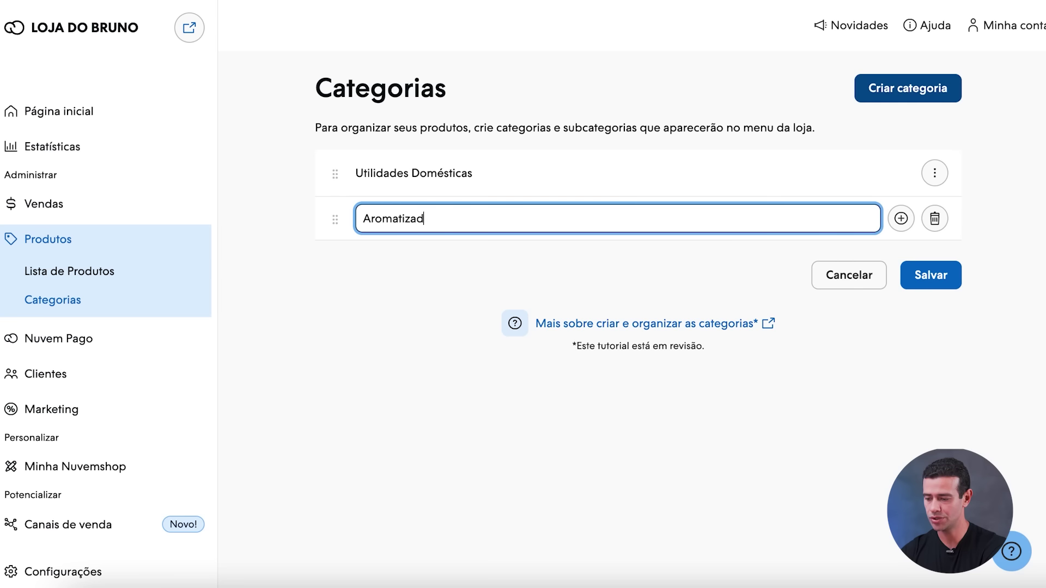
left_click(927, 276)
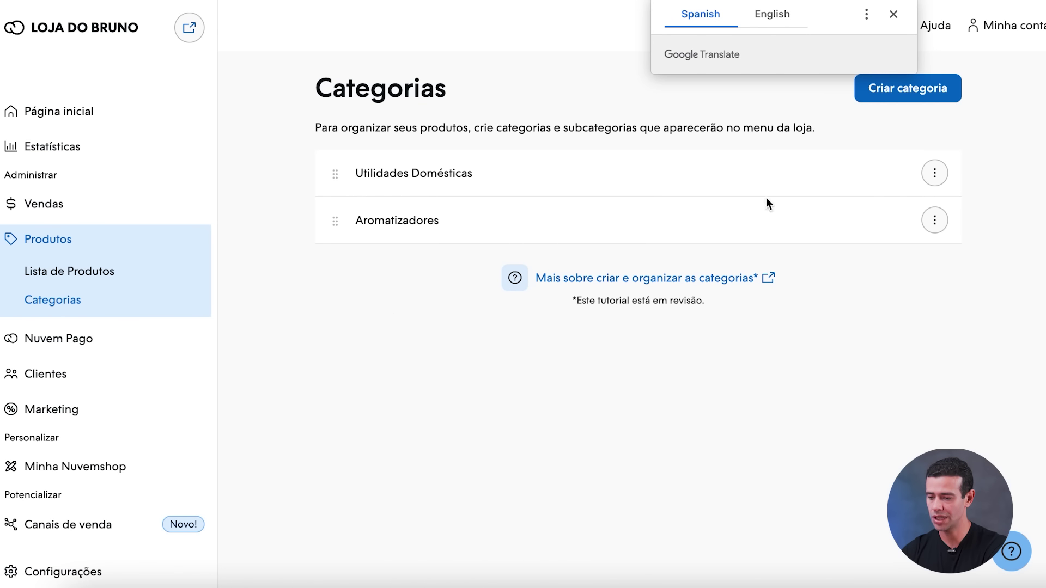
Step: Dismiss the translation popup, create the Vinhos category, then go to the product list
left_click(893, 14)
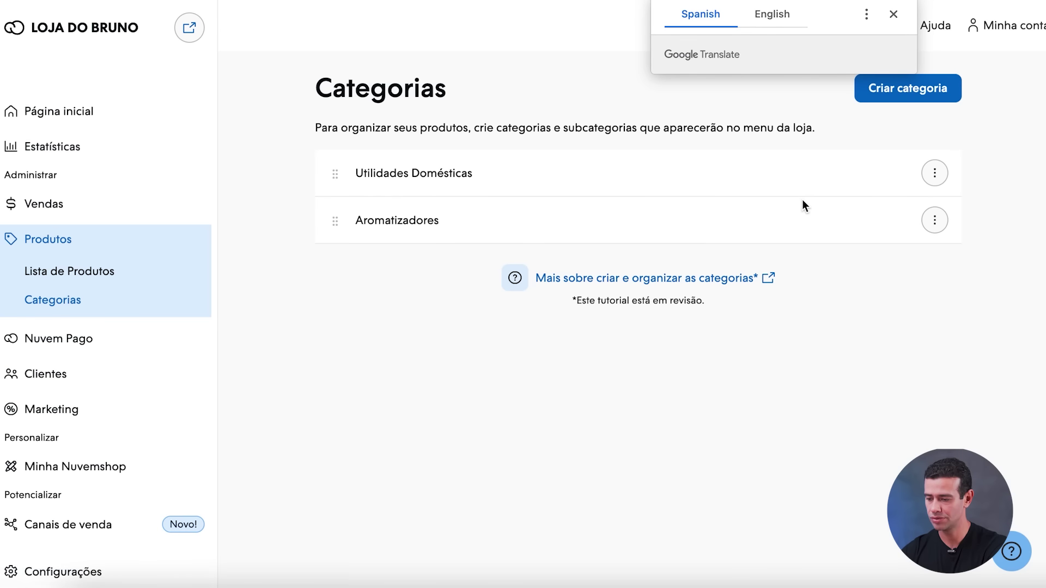
left_click(907, 318)
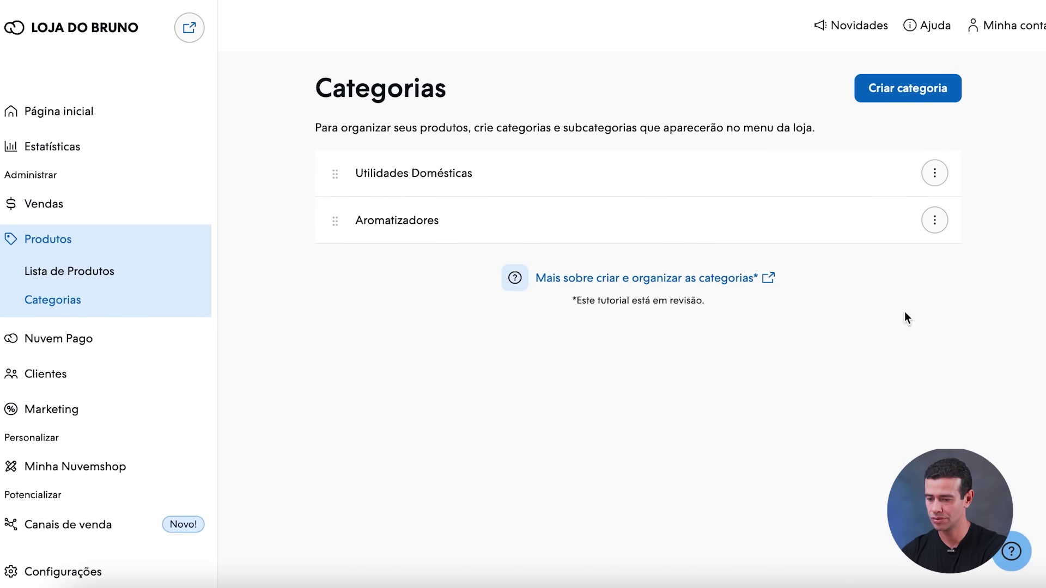
left_click(888, 97)
type("Vinhos")
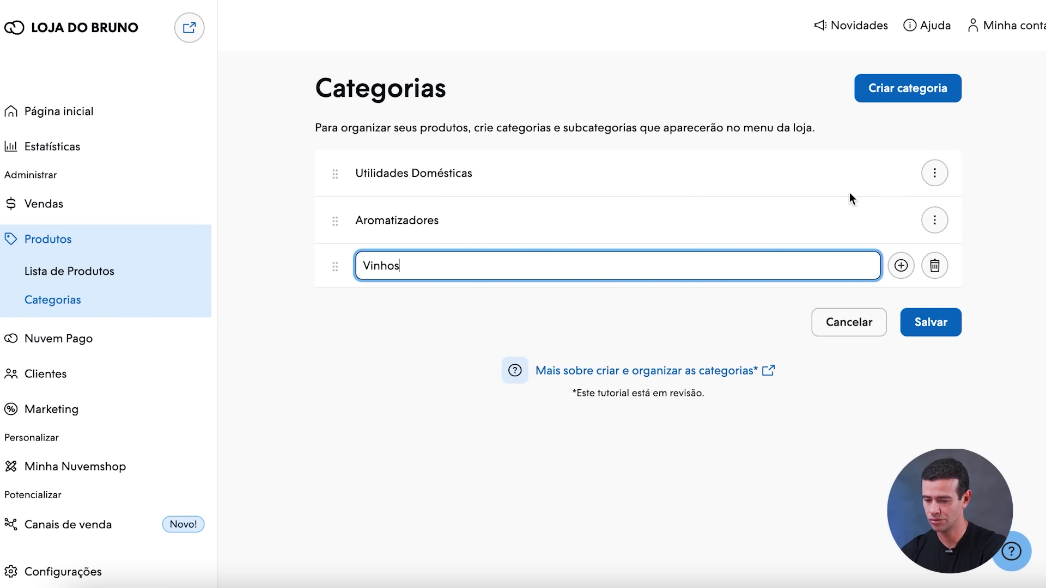
left_click(930, 326)
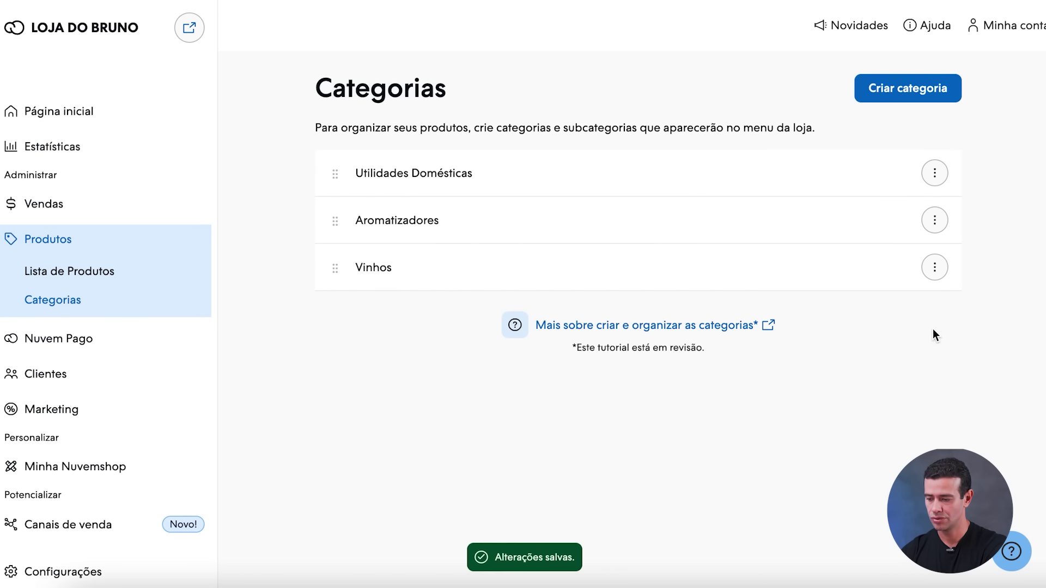
left_click(57, 274)
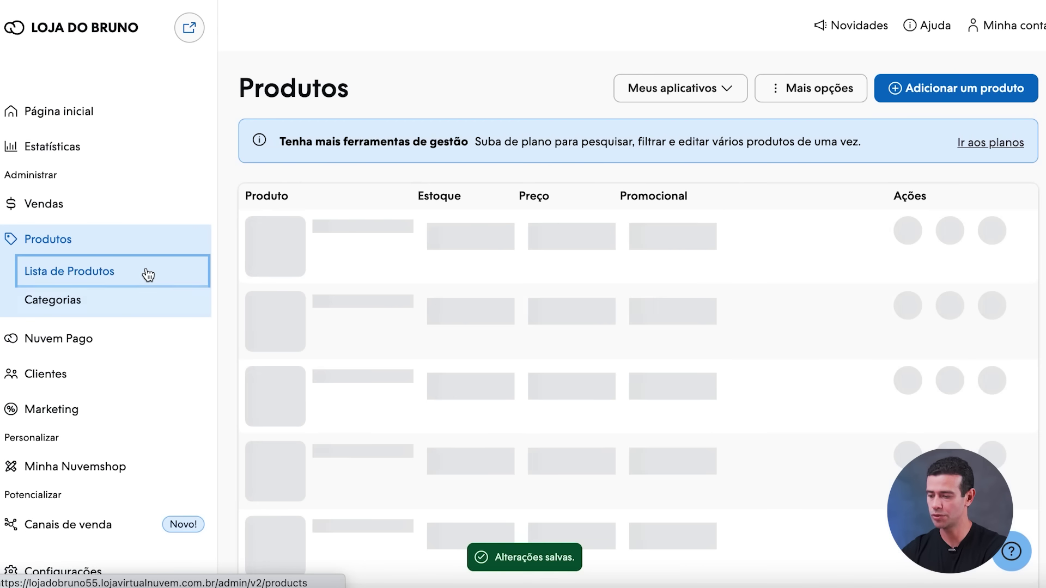
Step: Open the Super Amassador de Alho Manual, todo em Aço edit page and review its details
scroll(370, 299, "down", 1)
scroll(371, 301, "down", 4)
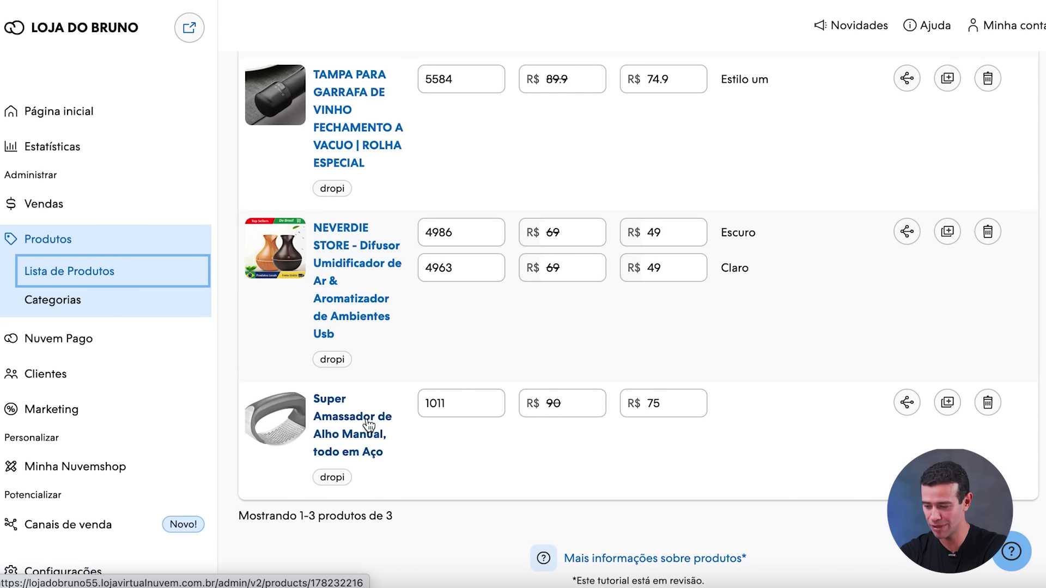
left_click(367, 421)
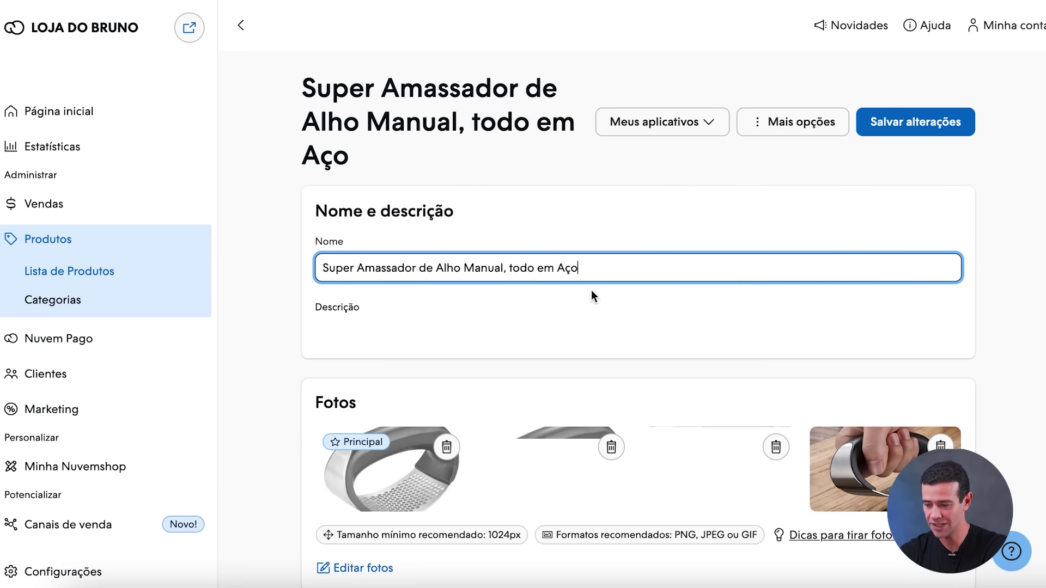
scroll(782, 307, "down", 4)
scroll(780, 305, "down", 10)
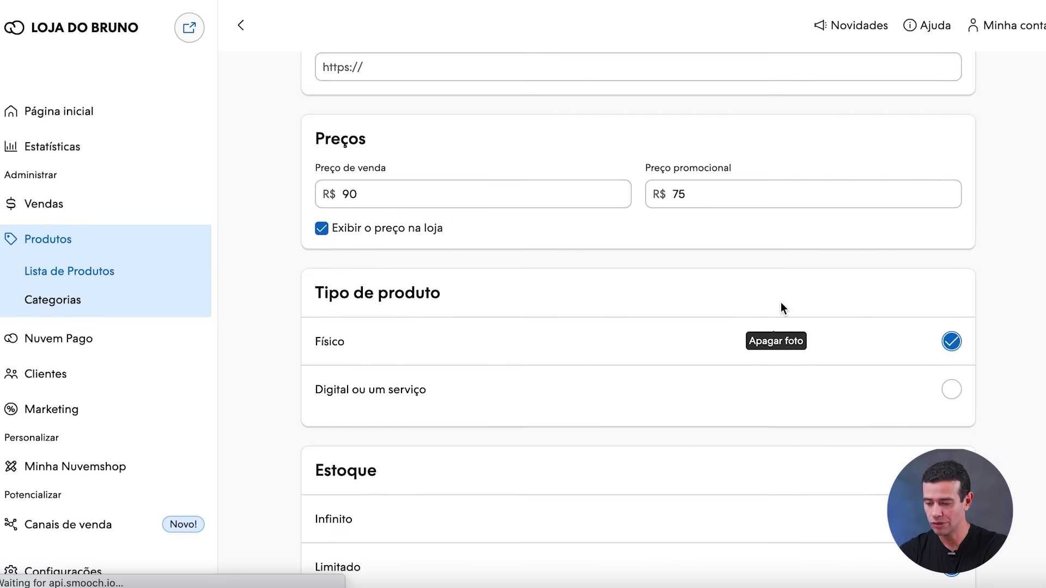
scroll(782, 308, "down", 15)
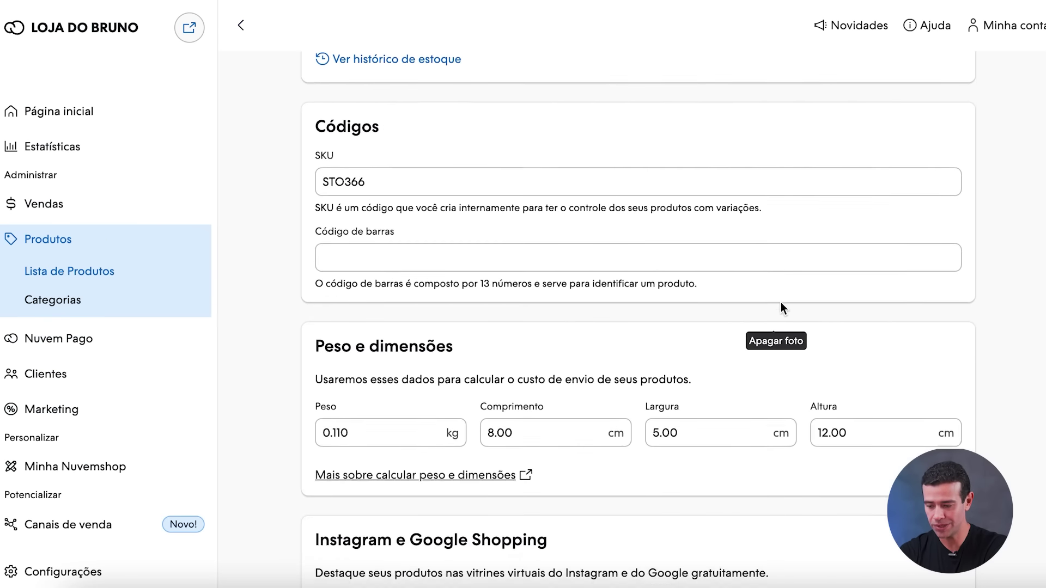
scroll(780, 308, "down", 6)
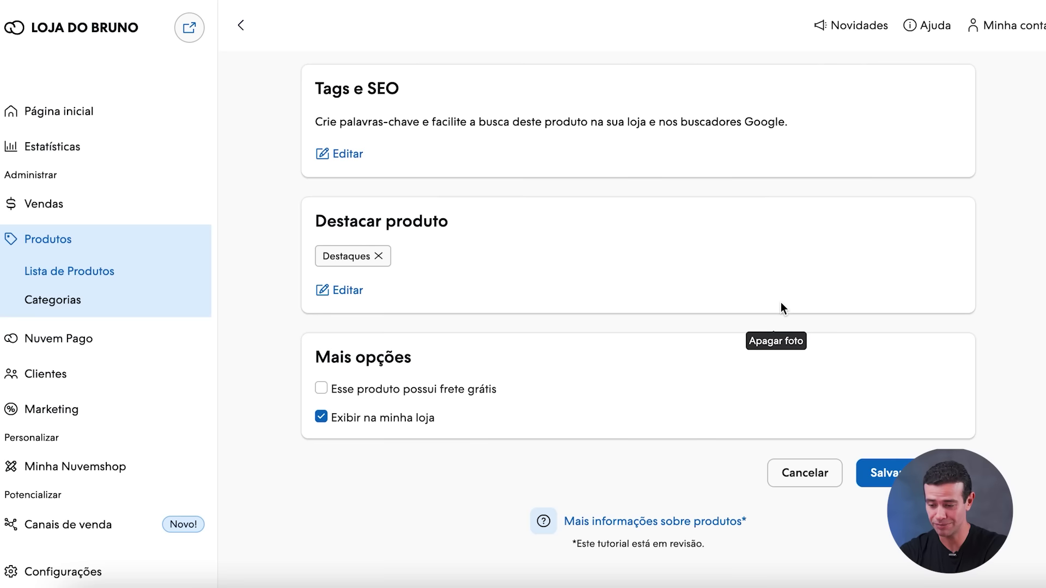
scroll(781, 309, "up", 15)
scroll(783, 309, "up", 10)
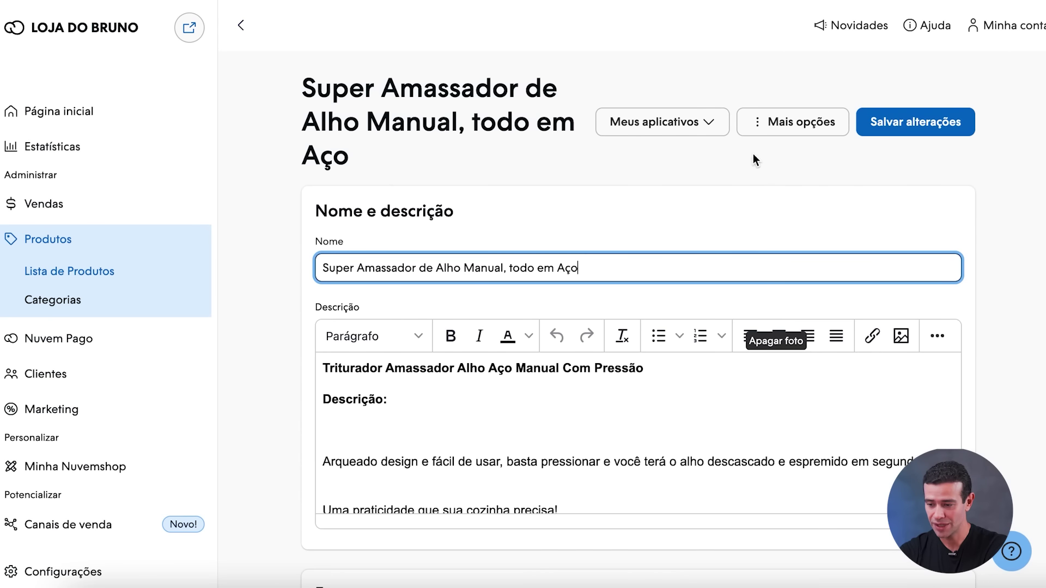
Step: View the garlic press on the live storefront, priced R$75,00 down from R$90,00
left_click(713, 126)
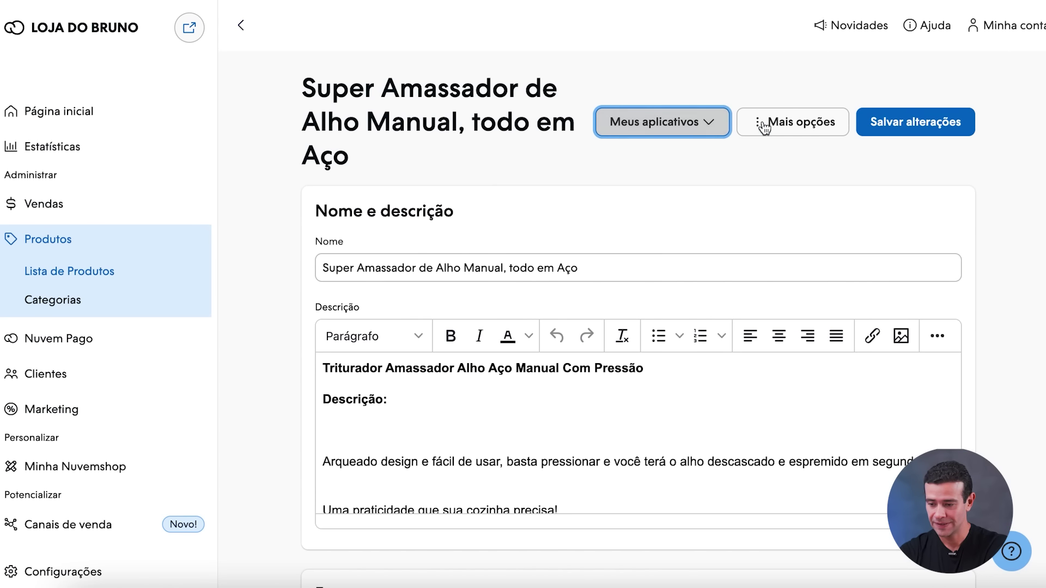
left_click(807, 124)
left_click(796, 167)
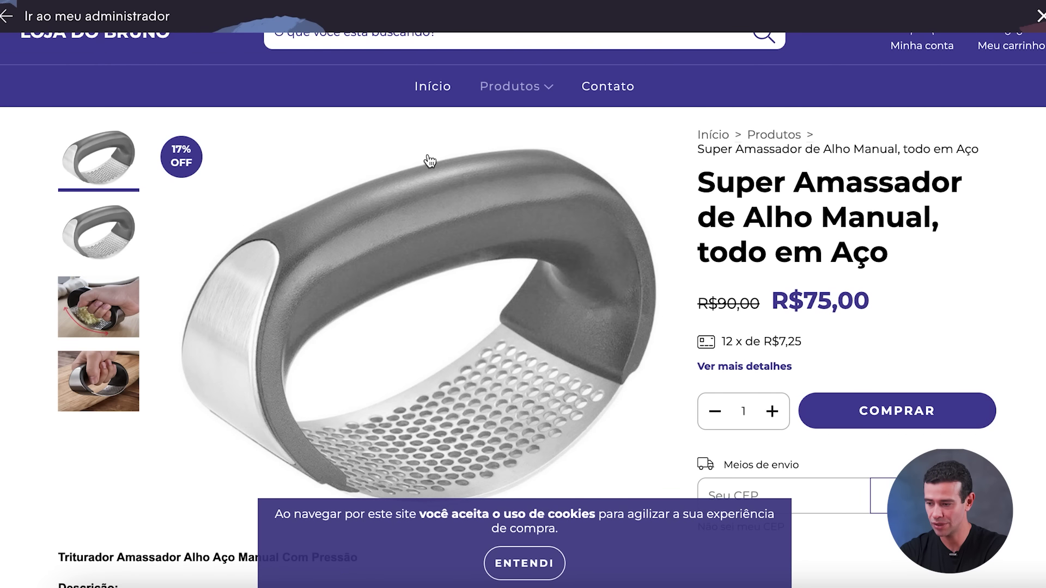
Step: Clear the admin bar and cookie notice, then add the R$75,00 garlic press to the cart
scroll(428, 163, "down", 3)
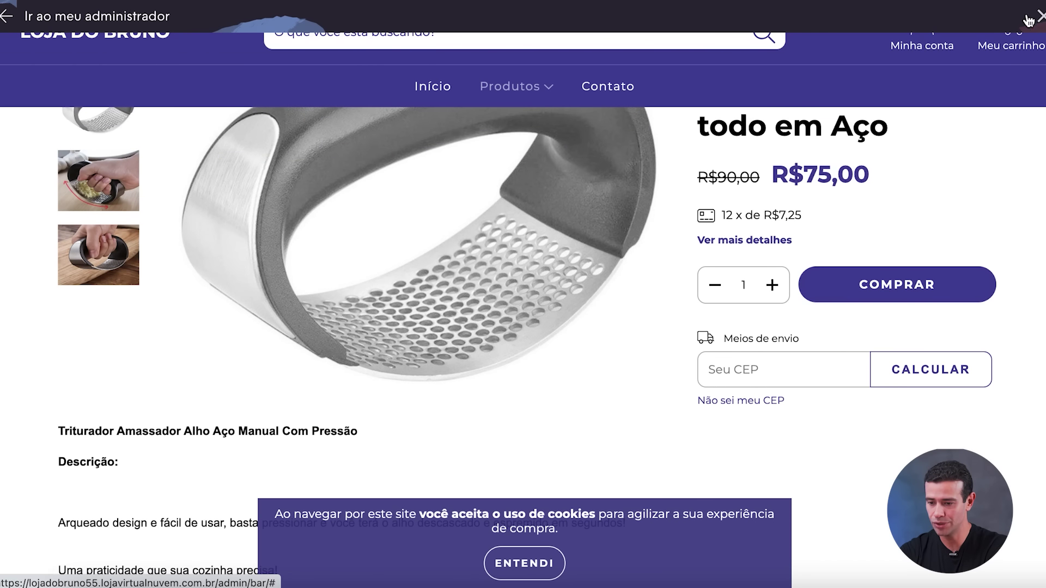
left_click(1038, 16)
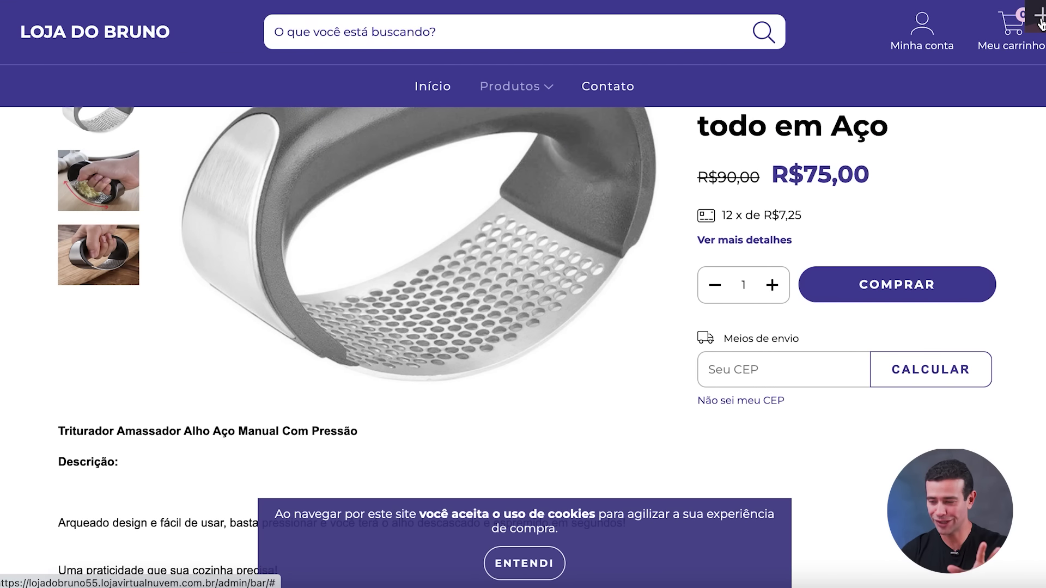
scroll(985, 79, "up", 3)
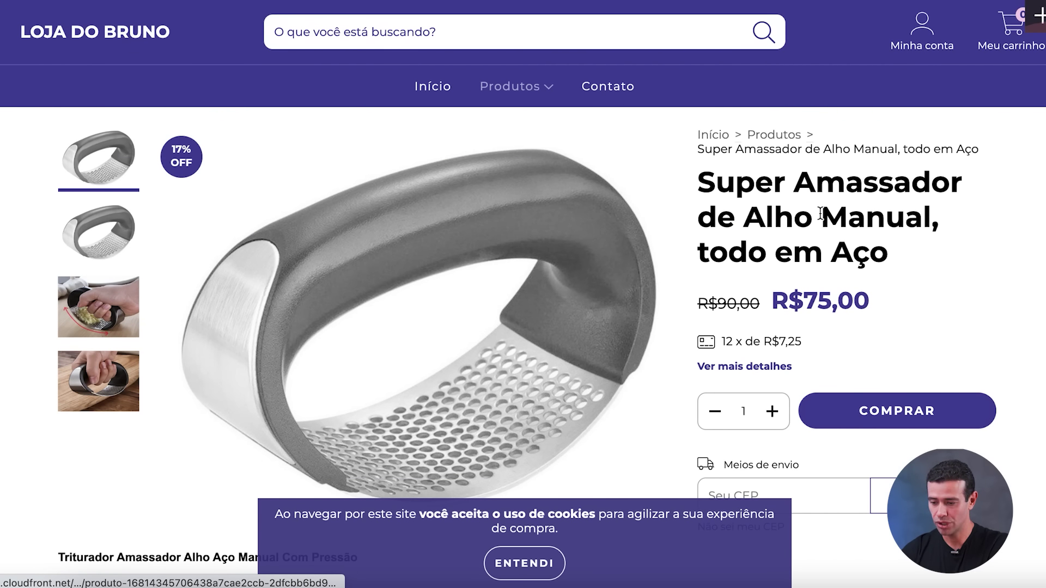
scroll(780, 349, "down", 5)
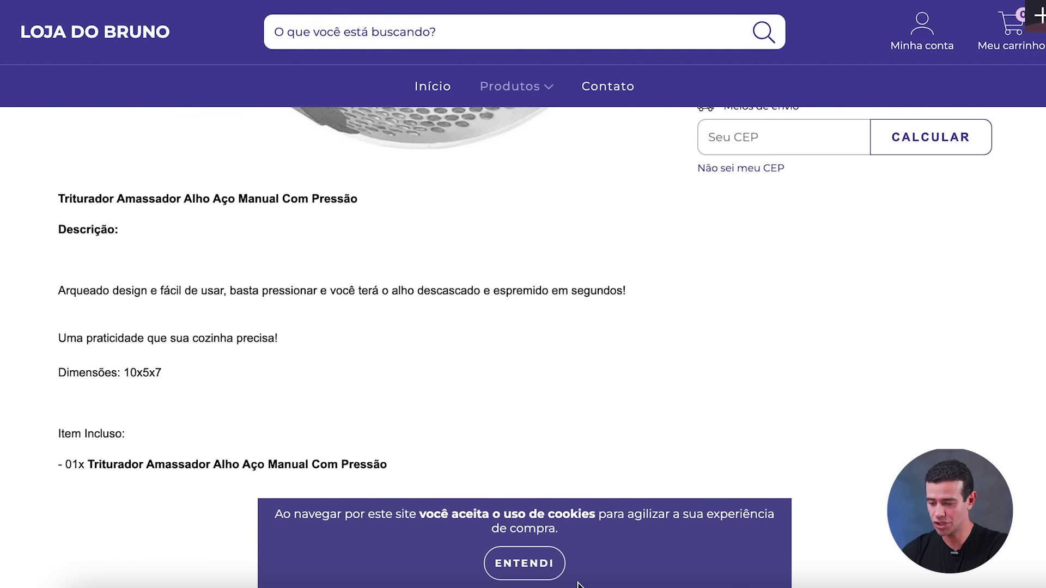
left_click(526, 566)
scroll(495, 428, "down", 5)
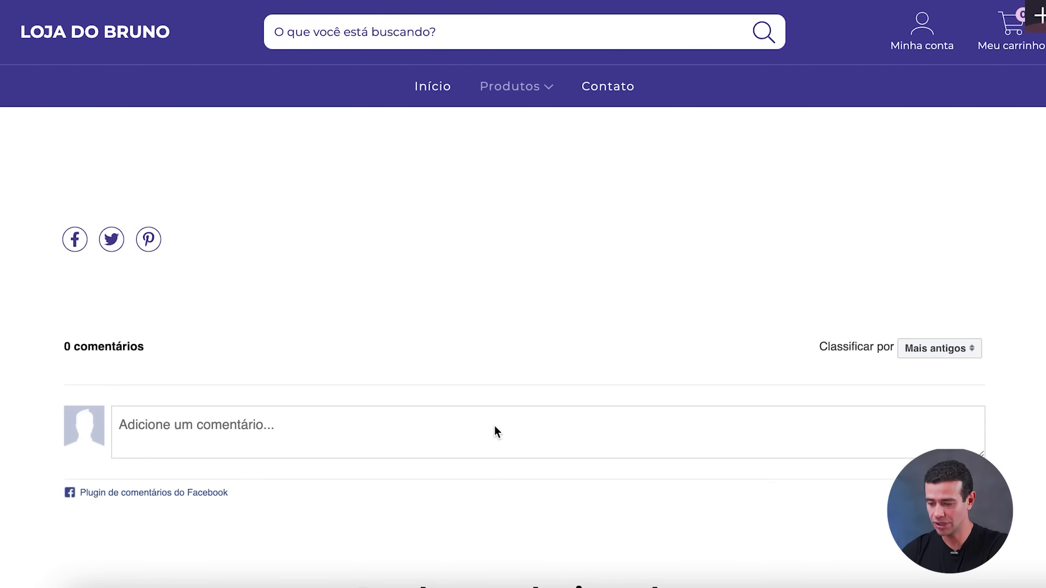
scroll(495, 426, "up", 15)
left_click(937, 428)
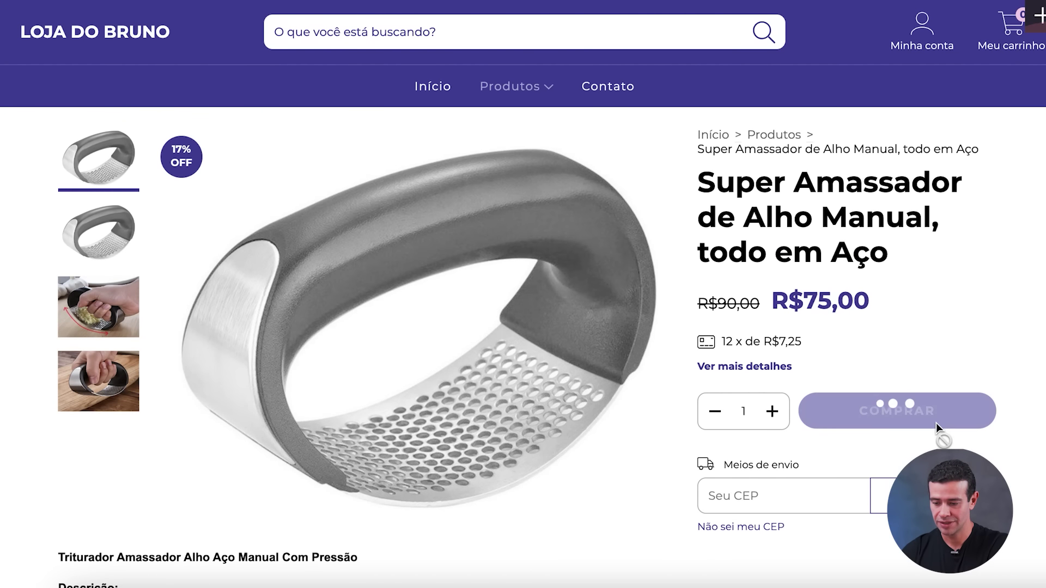
Step: In the full cart, quote shipping for the delivery postal code (SEDEX R$21,00) and start checkout
left_click(916, 237)
left_click(776, 242)
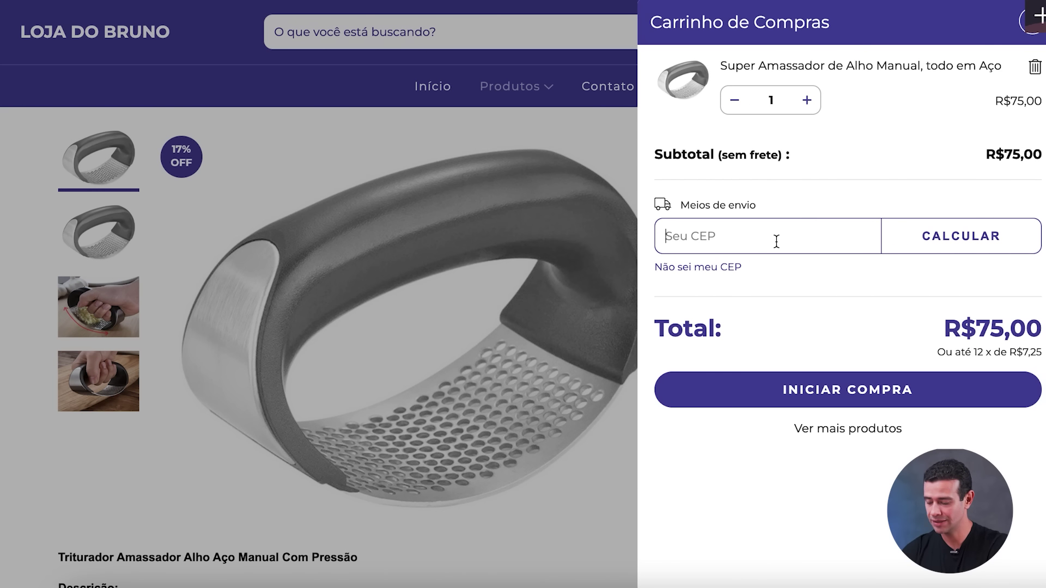
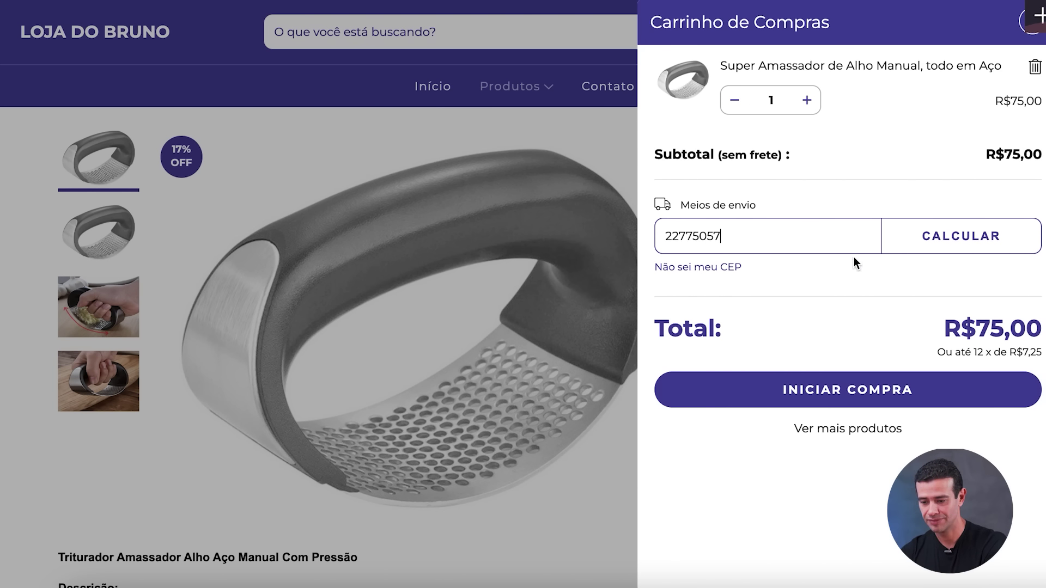
left_click(946, 252)
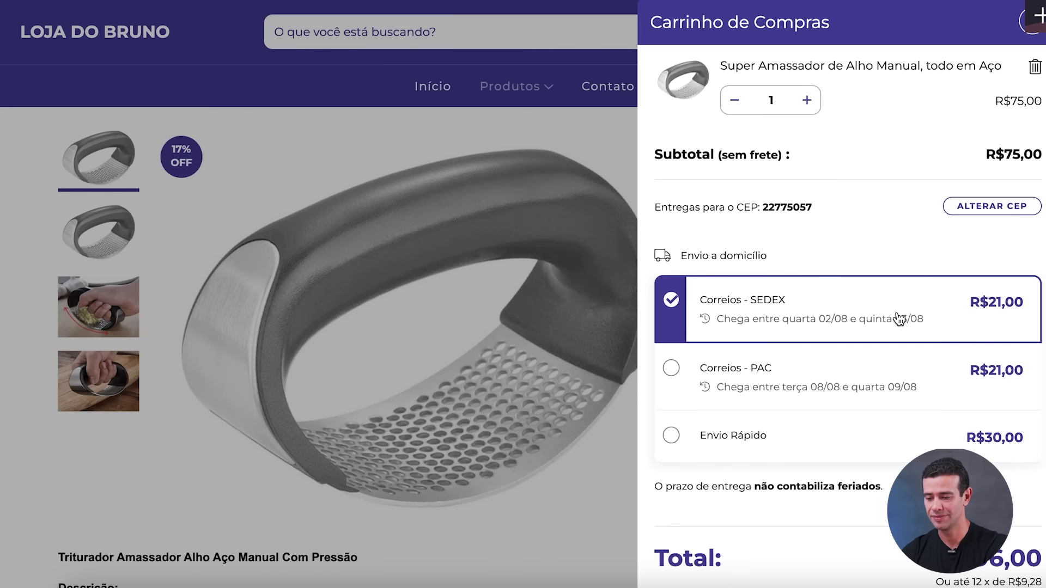
scroll(772, 344, "down", 1)
scroll(769, 348, "down", 1)
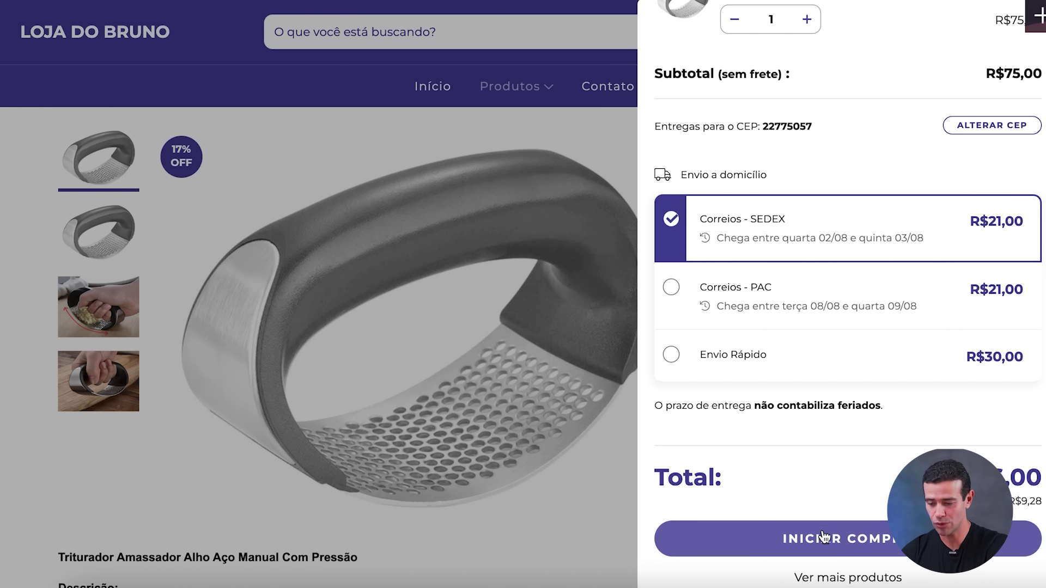
left_click(1014, 531)
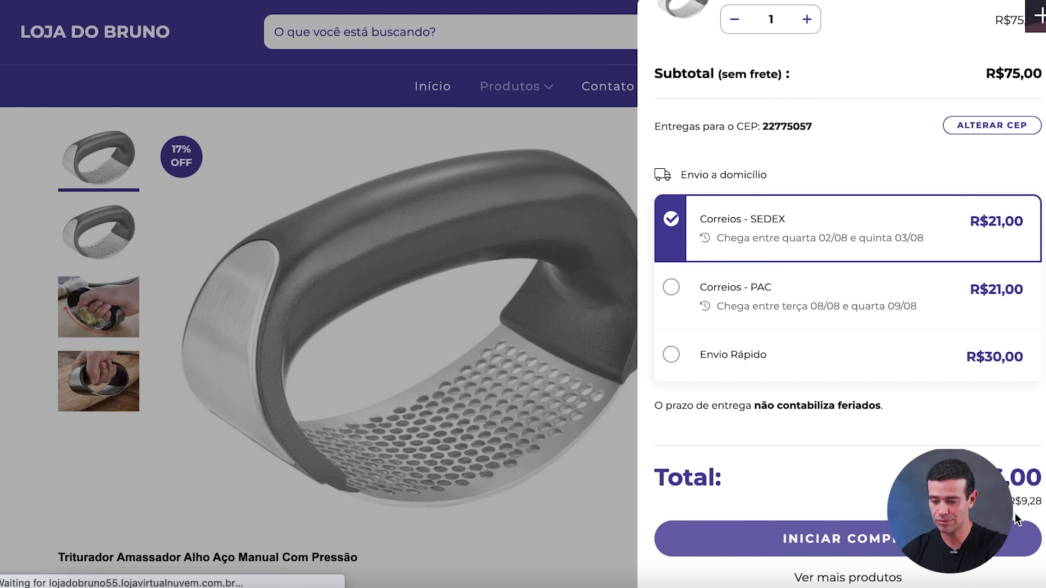